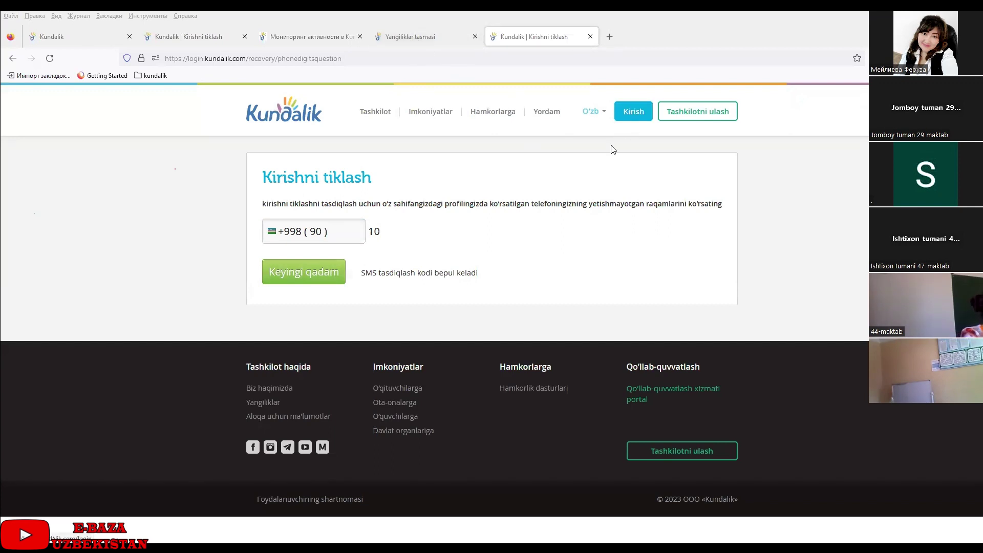
# Step: Sign in to the organization dashboard with a saved login, then sign out to the empty login page
pyautogui.click(633, 111)
pyautogui.click(329, 234)
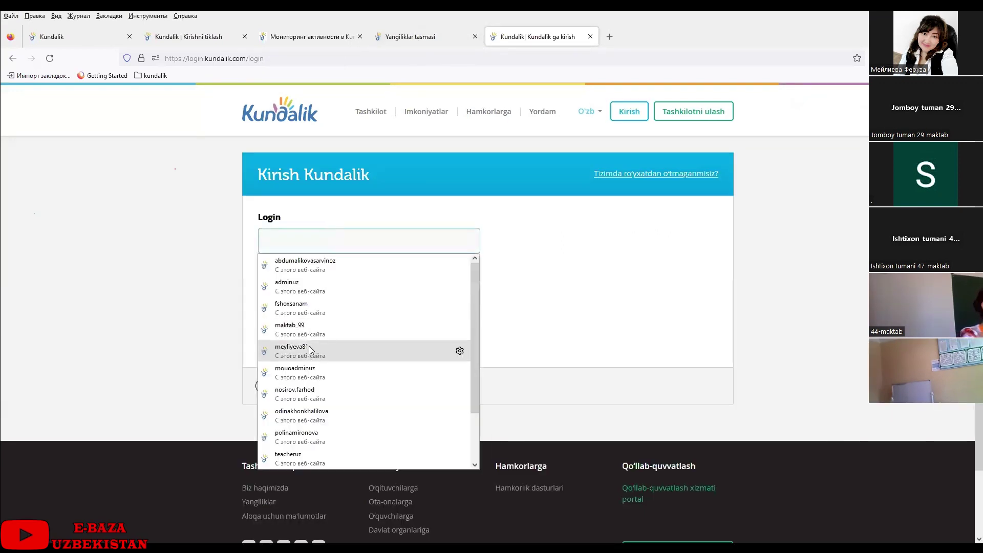
pyautogui.click(310, 353)
pyautogui.click(324, 341)
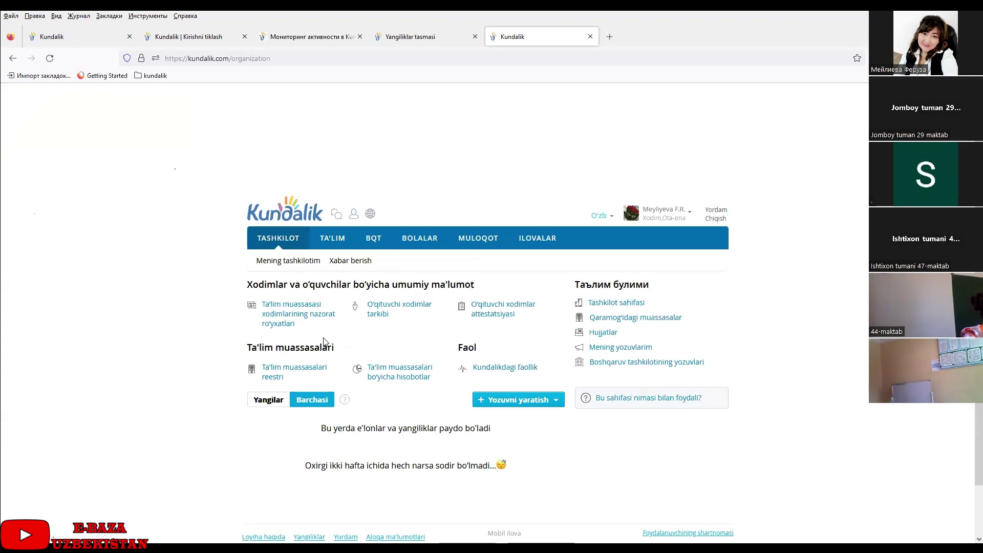
pyautogui.click(720, 219)
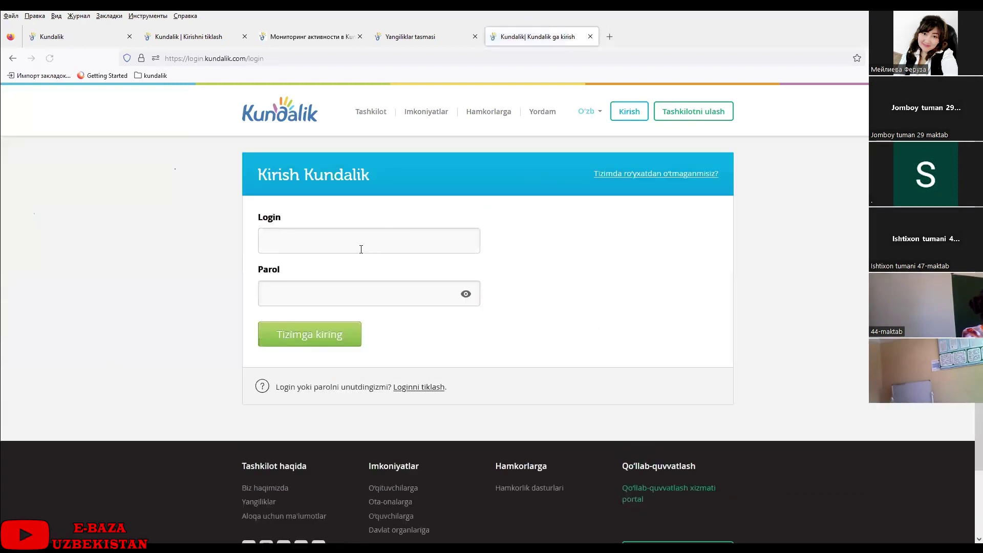
# Step: Autofill the second saved login and try signing in twice
pyautogui.click(329, 245)
pyautogui.click(327, 265)
pyautogui.moveTo(377, 241); pyautogui.dragTo(312, 241)
pyautogui.click(317, 241)
pyautogui.click(317, 347)
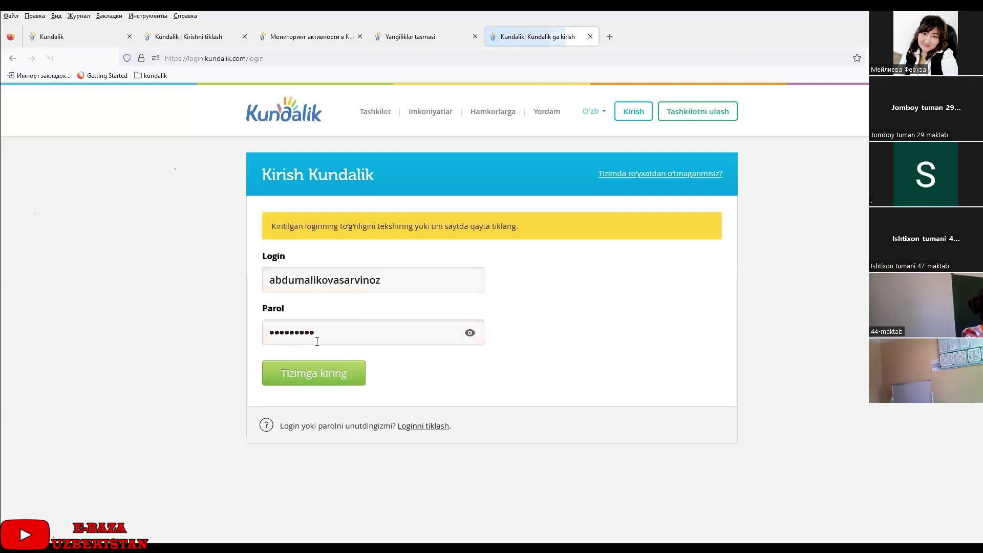
pyautogui.click(338, 332)
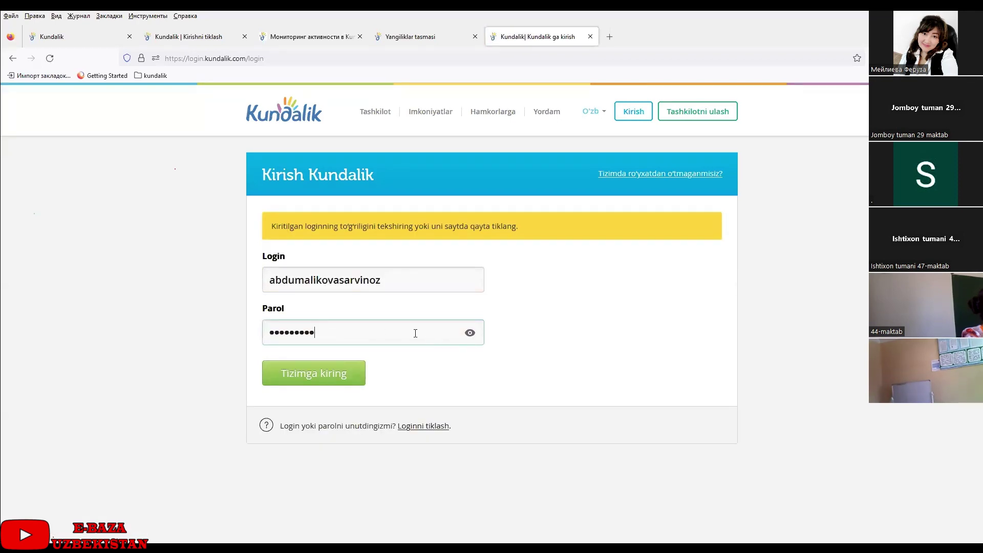
pyautogui.click(331, 374)
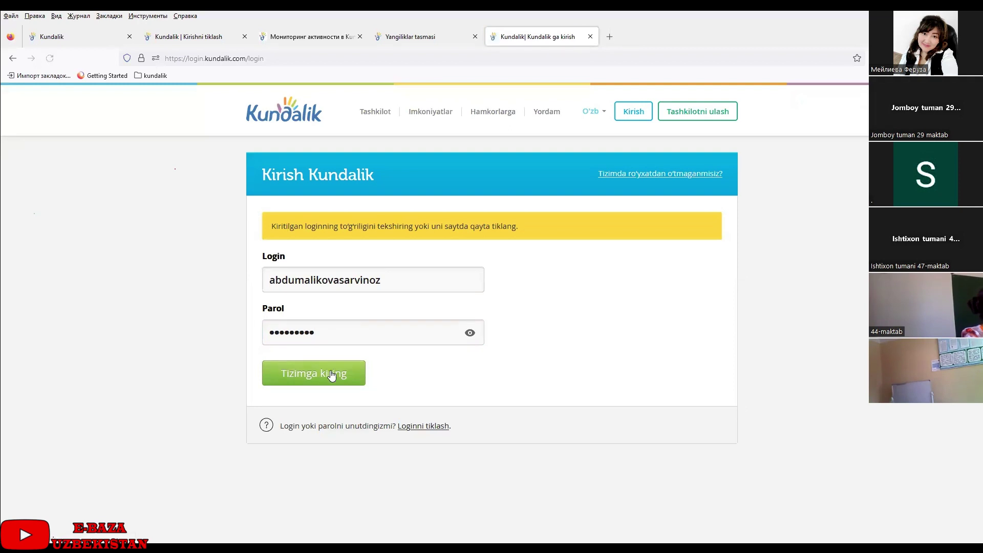
# Step: Clear and retype the password, then retry signing in
pyautogui.click(336, 333)
pyautogui.hotkey('ctrl', 'a')
pyautogui.press('BackSpace')
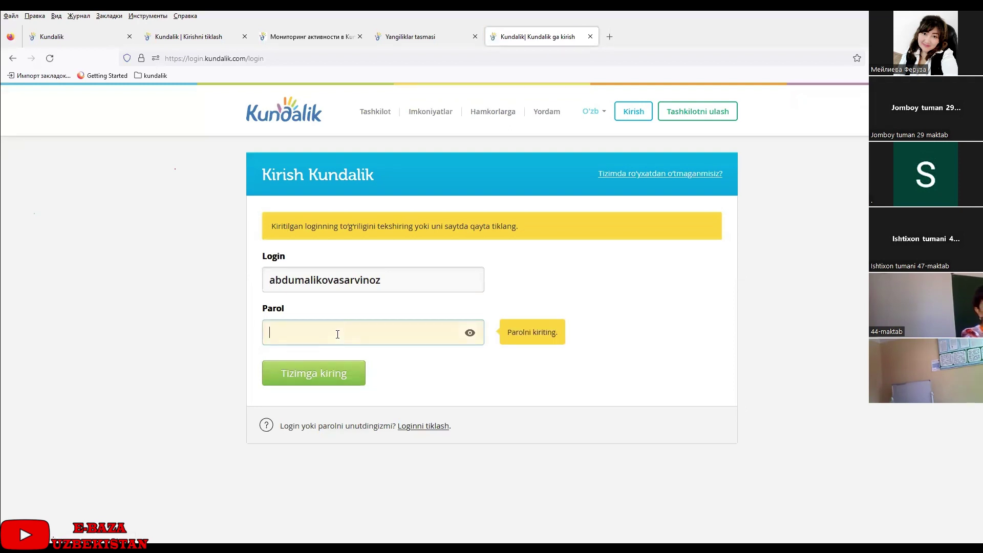
pyautogui.write('aaa')
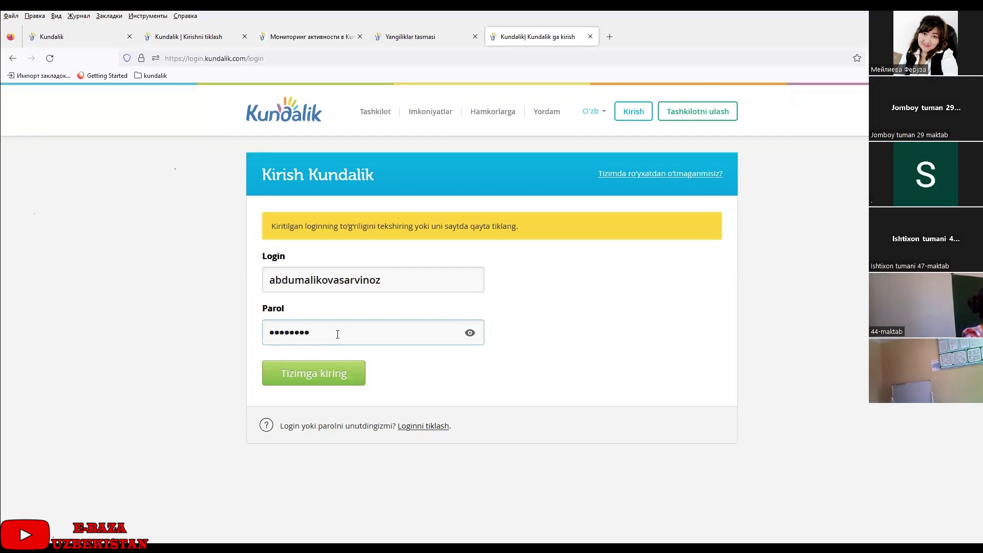
pyautogui.hotkey('ctrl', 'a')
pyautogui.press('BackSpace')
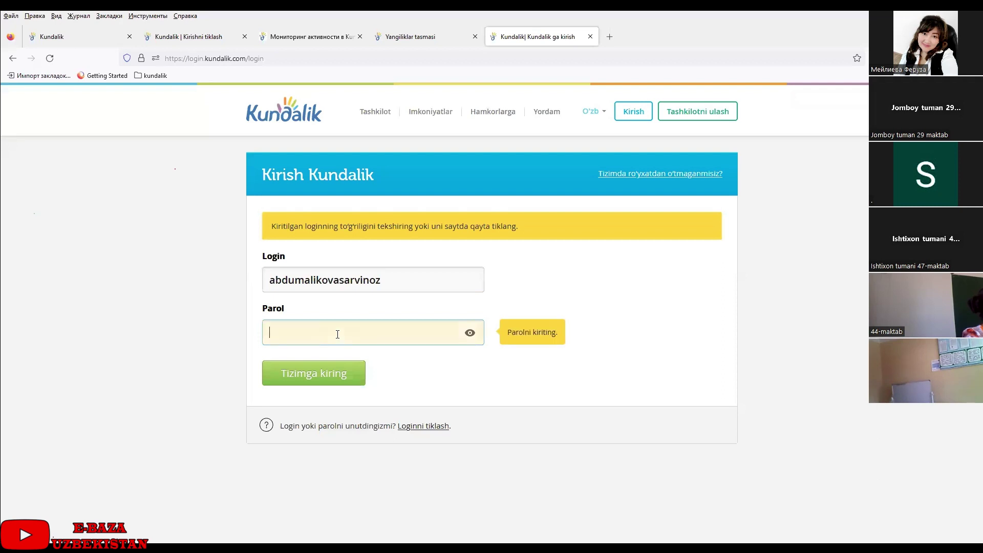
pyautogui.write('aa')
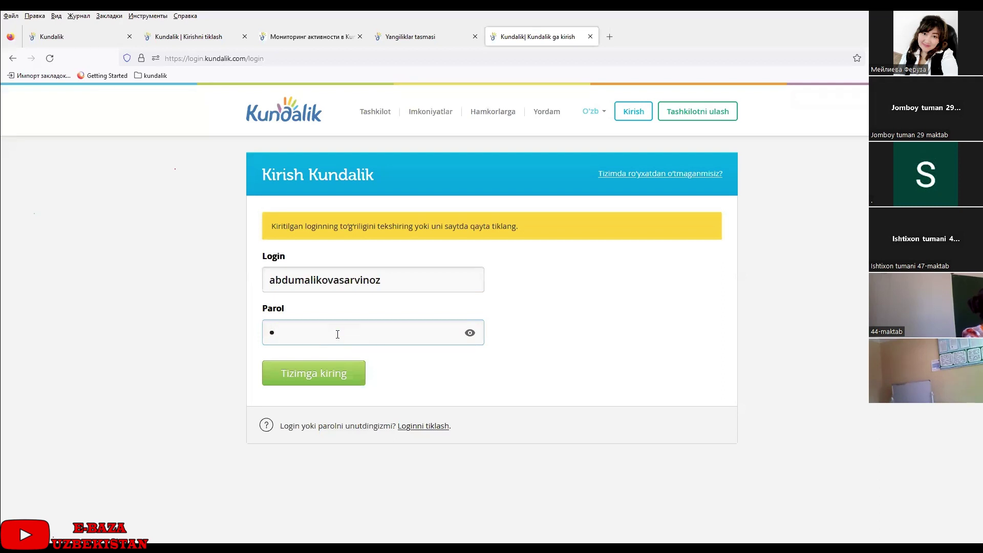
pyautogui.write('aaaaaaaa')
pyautogui.click(328, 378)
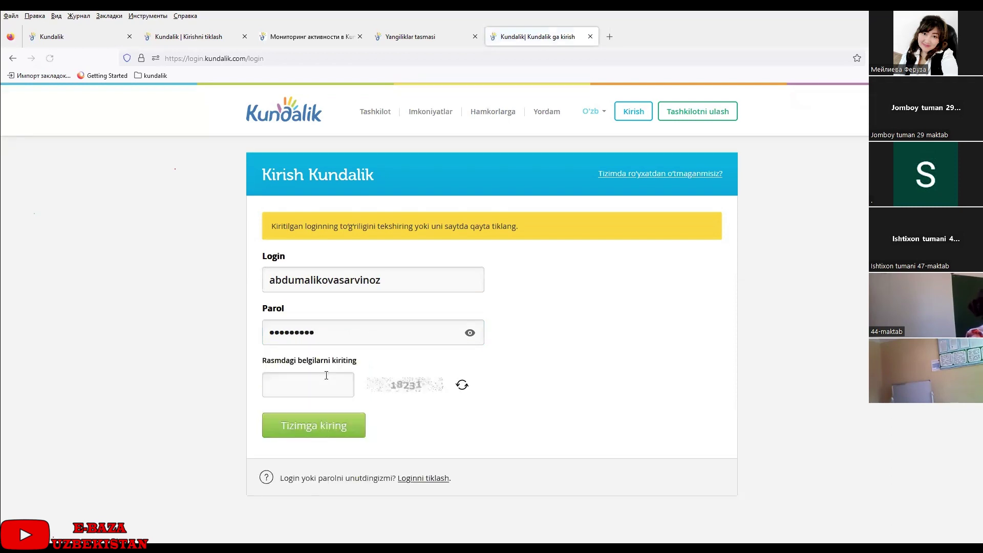
# Step: Re-enter the password with captcha 18231, then open the Loginni tiklash recovery link after it fails
pyautogui.click(364, 334)
pyautogui.press('BackSpace')
pyautogui.press('BackSpace')
pyautogui.press('BackSpace')
pyautogui.press('BackSpace')
pyautogui.press('BackSpace')
pyautogui.press('BackSpace')
pyautogui.press('BackSpace')
pyautogui.press('BackSpace')
pyautogui.write('a')
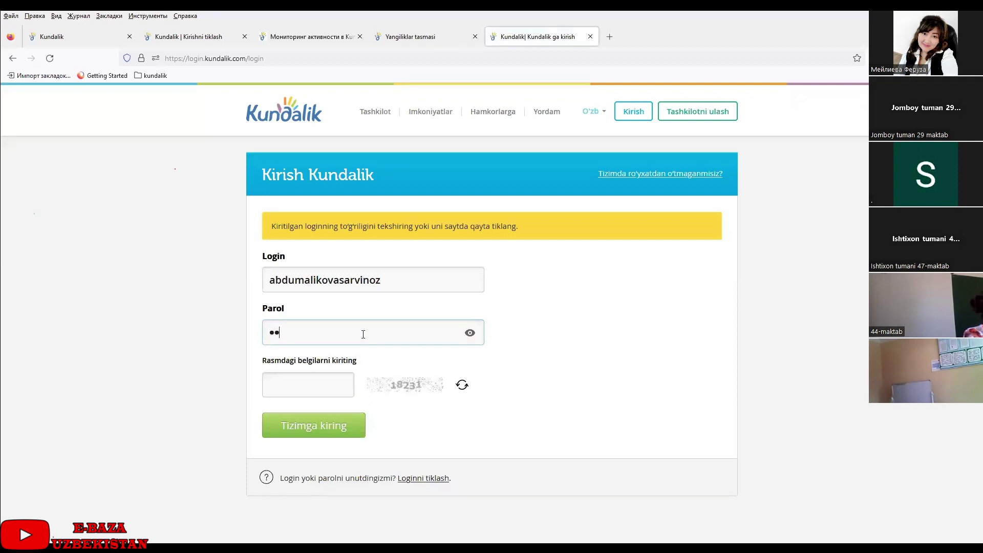
pyautogui.write('•••••••')
pyautogui.click(295, 384)
pyautogui.write('18')
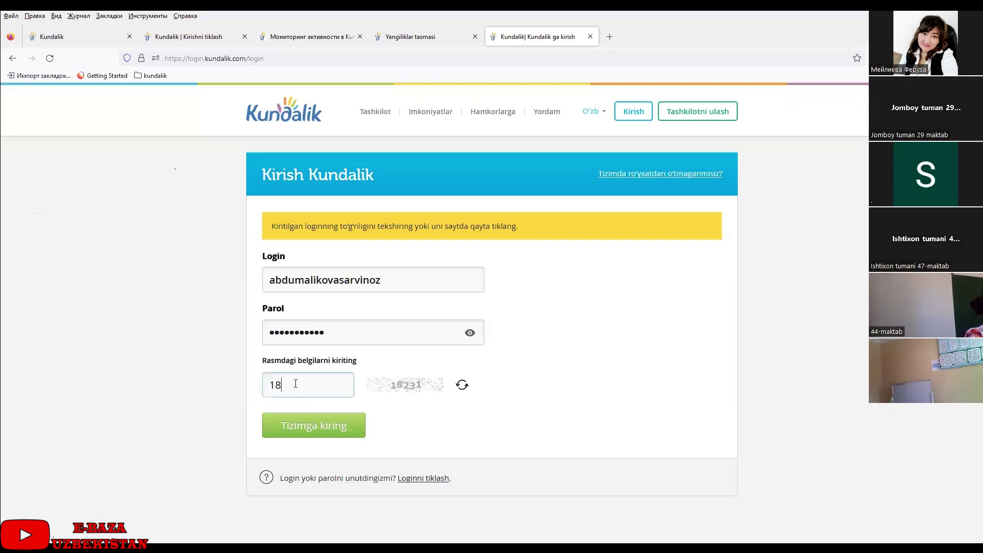
pyautogui.write('231')
pyautogui.click(289, 431)
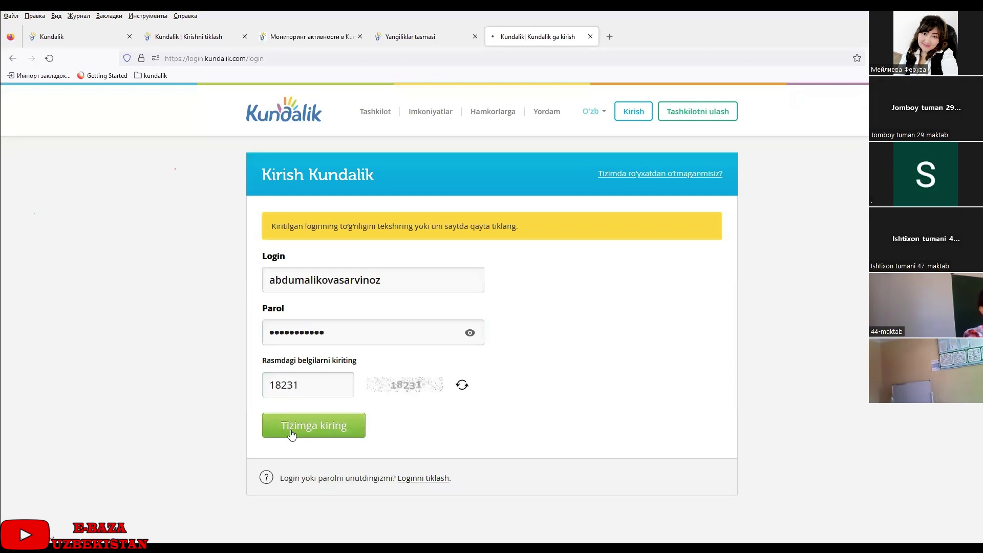
pyautogui.moveTo(395, 276); pyautogui.dragTo(242, 268)
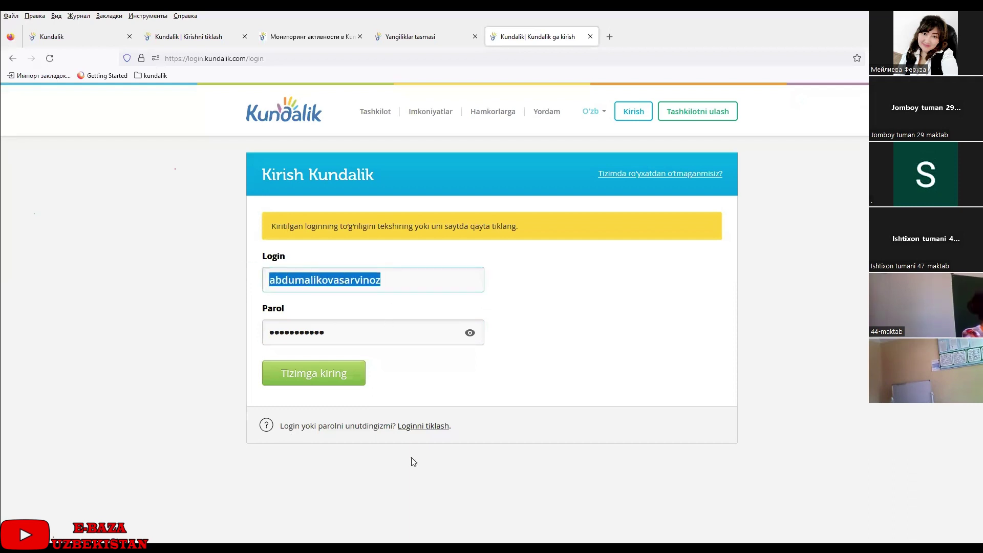
pyautogui.click(438, 427)
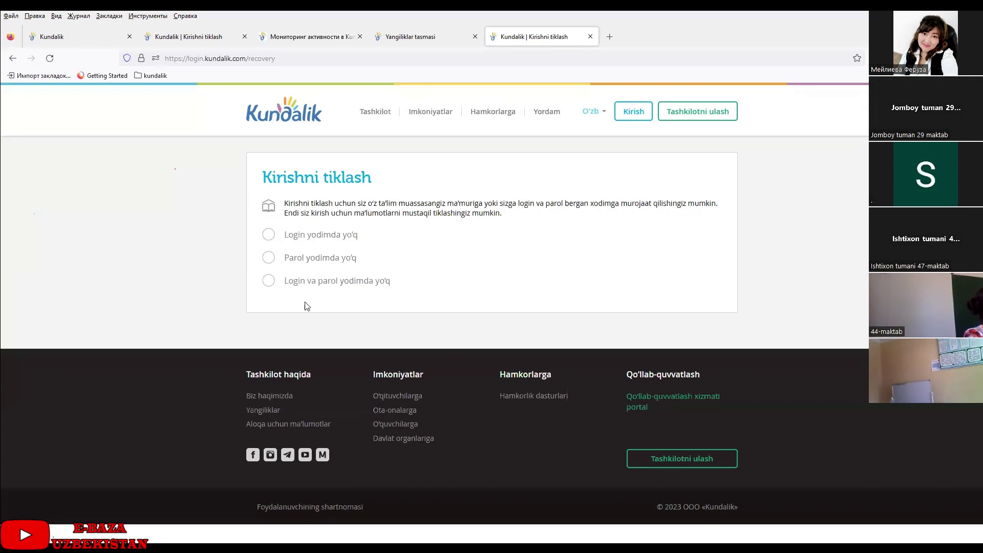
# Step: Choose 'Parol yodimda yo'q' and submit captcha 9505, then 88957 after the error, to trigger the SMS code
pyautogui.click(318, 257)
pyautogui.click(302, 349)
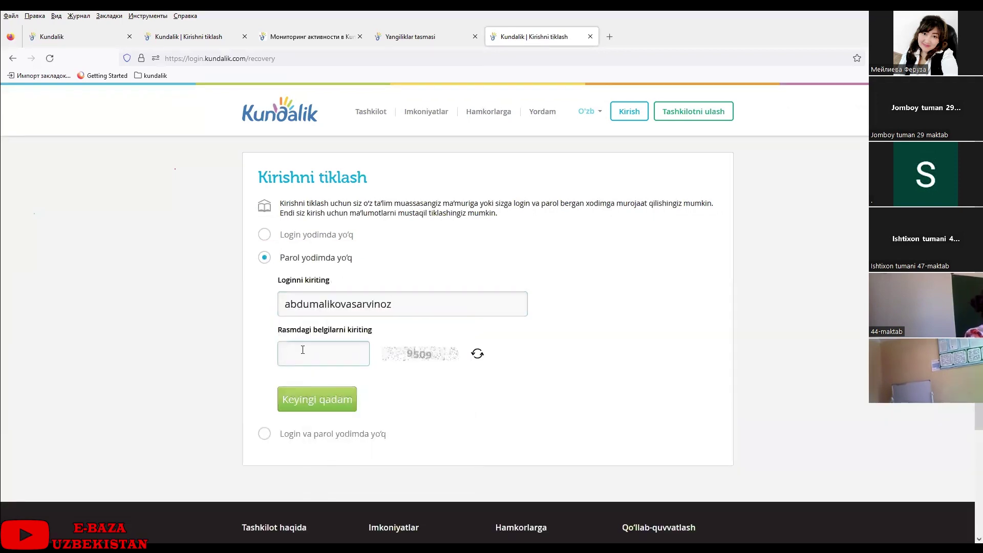
pyautogui.write('9505')
pyautogui.click(296, 398)
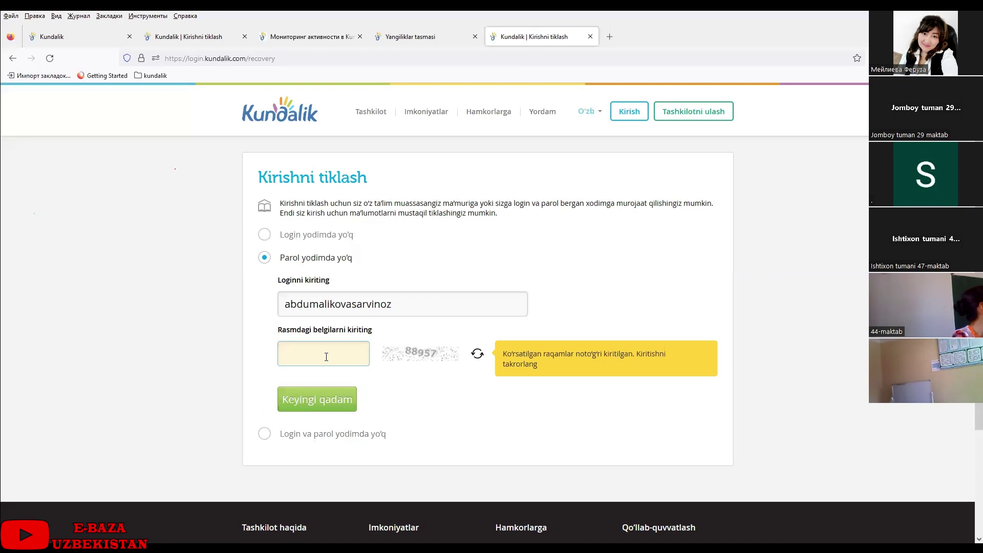
pyautogui.write('8')
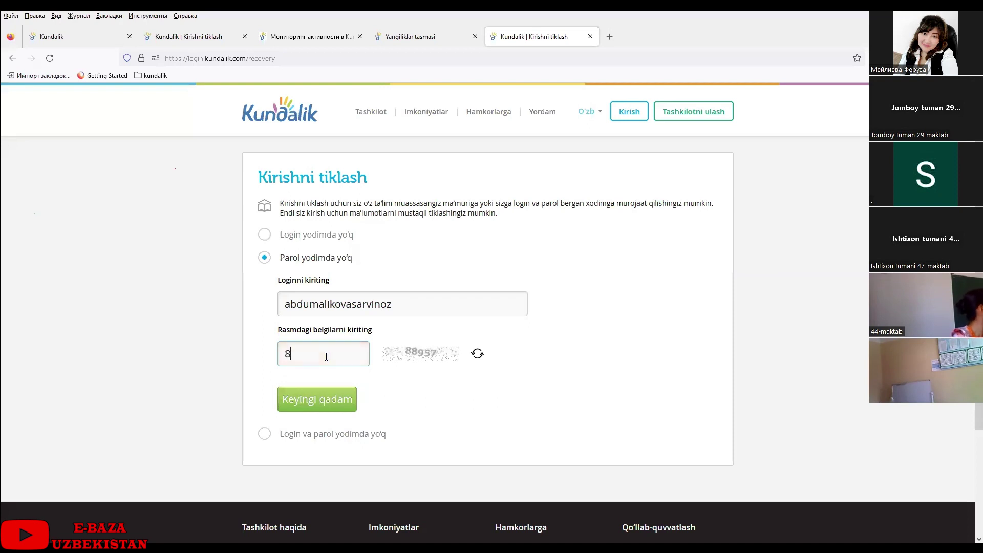
pyautogui.write('8957')
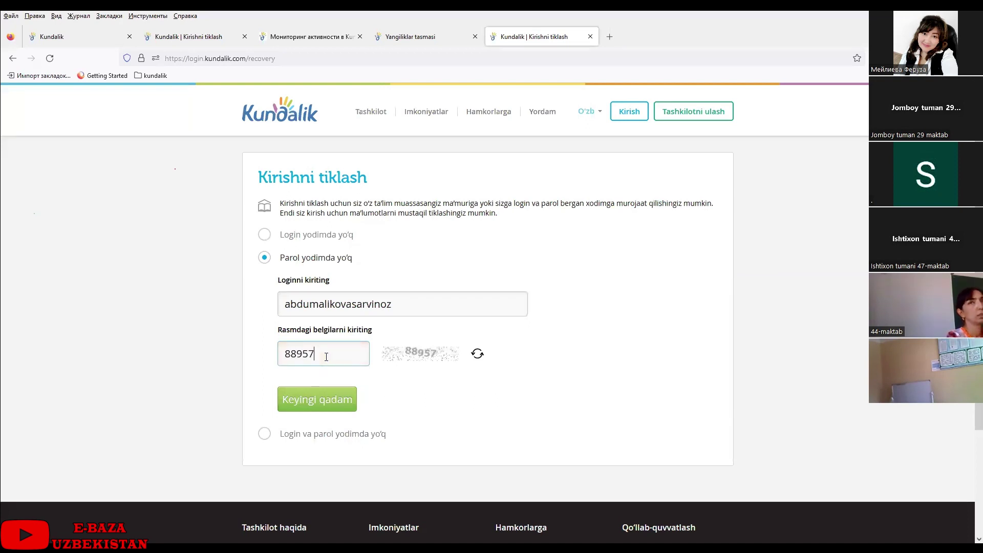
pyautogui.click(320, 399)
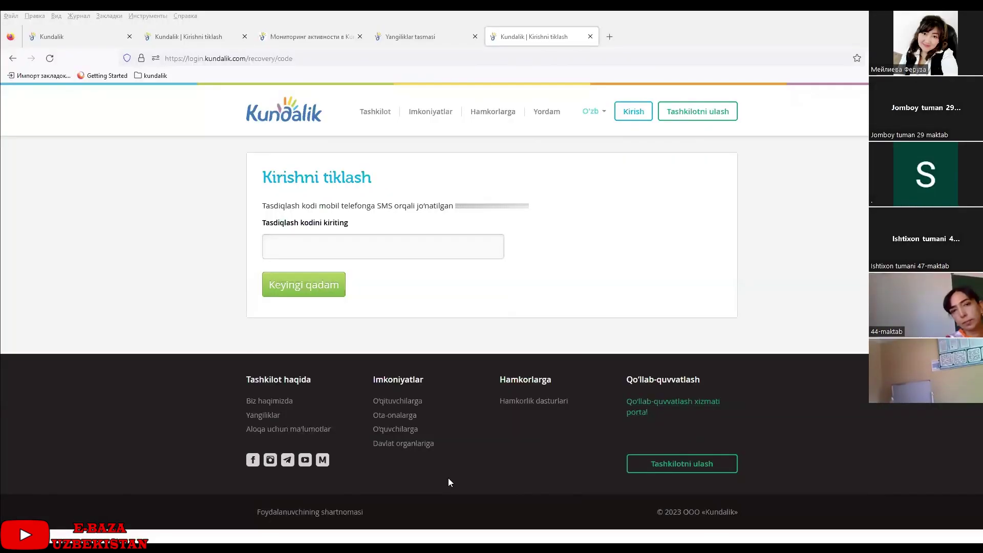
# Step: Enter the SMS verification code and submit it to reach 'Yangi parolingizni tanlang'
pyautogui.click(316, 246)
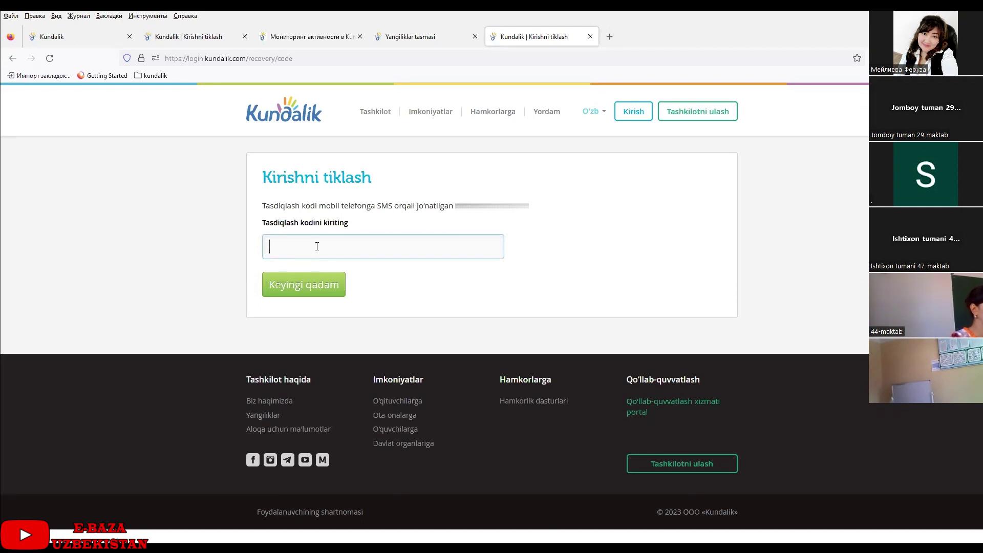
pyautogui.click(316, 287)
# Step: Type a new password, move to the repeat field, and submit
pyautogui.click(296, 248)
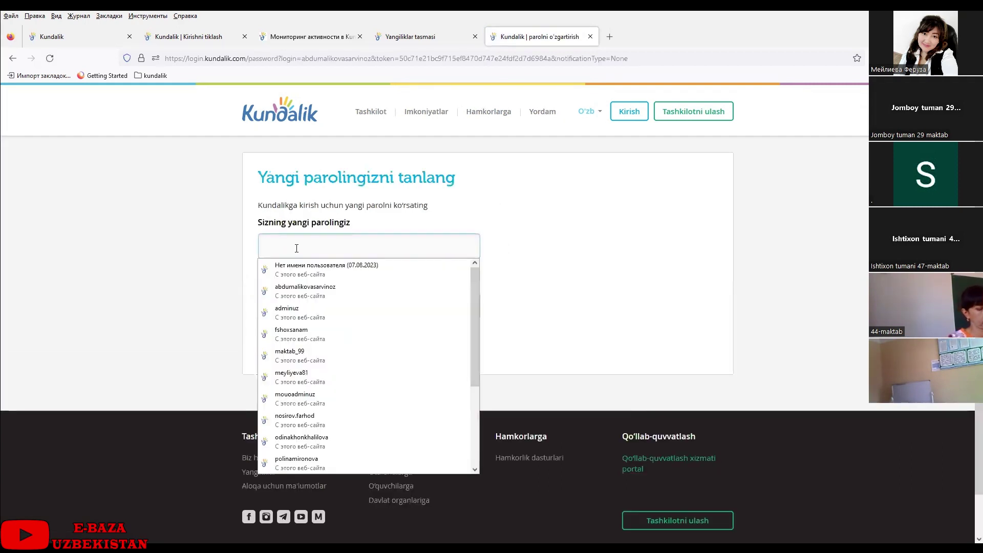
pyautogui.write('••••')
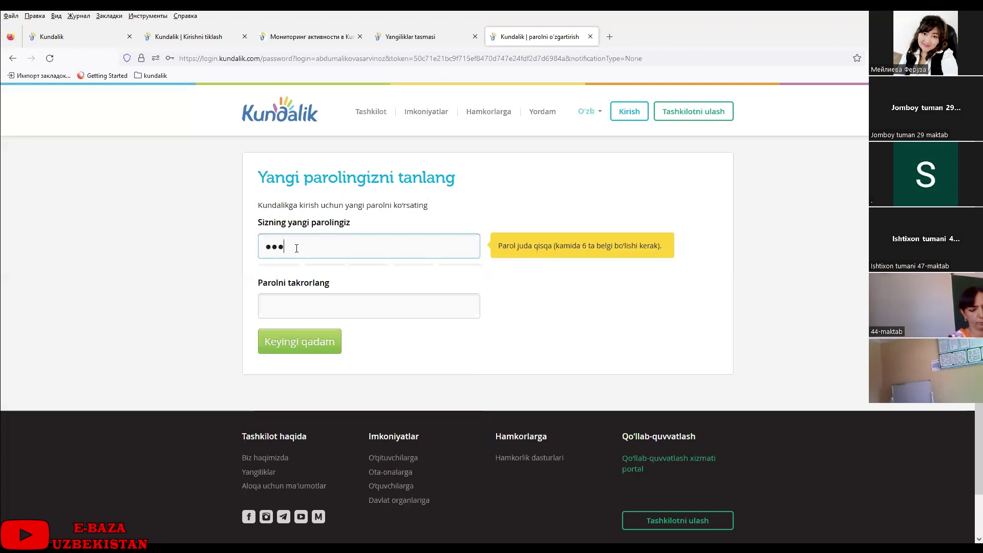
pyautogui.write('•••••')
pyautogui.click(292, 307)
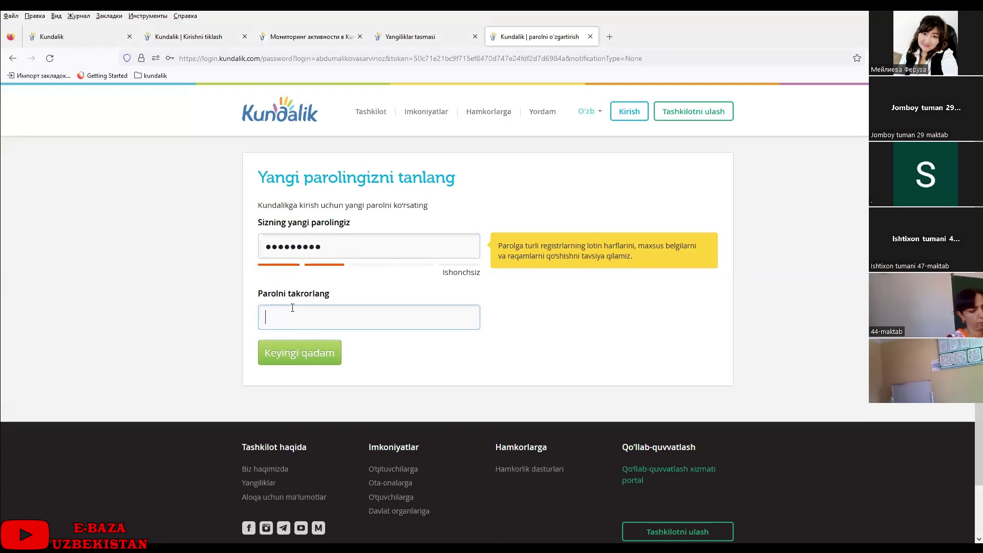
pyautogui.write('•••••••••')
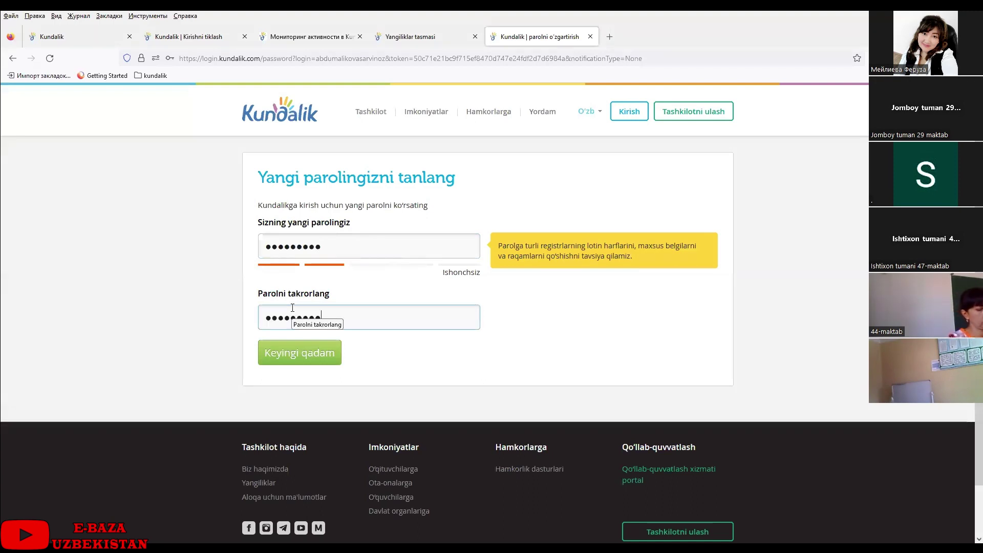
pyautogui.click(300, 353)
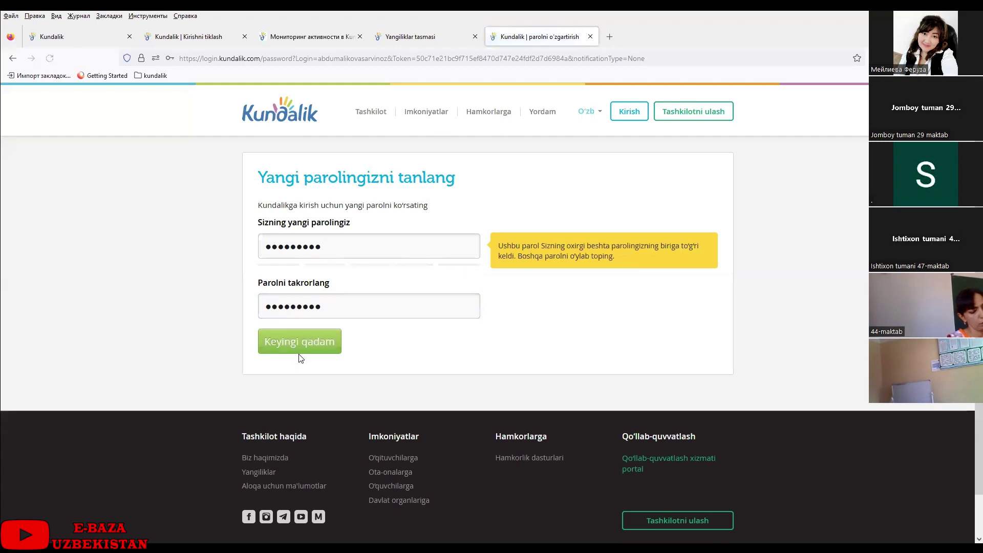
# Step: Retype the new password and its confirmation, submit, then open Sozlamalar from the account menu
pyautogui.click(376, 244)
pyautogui.press('BackSpace')
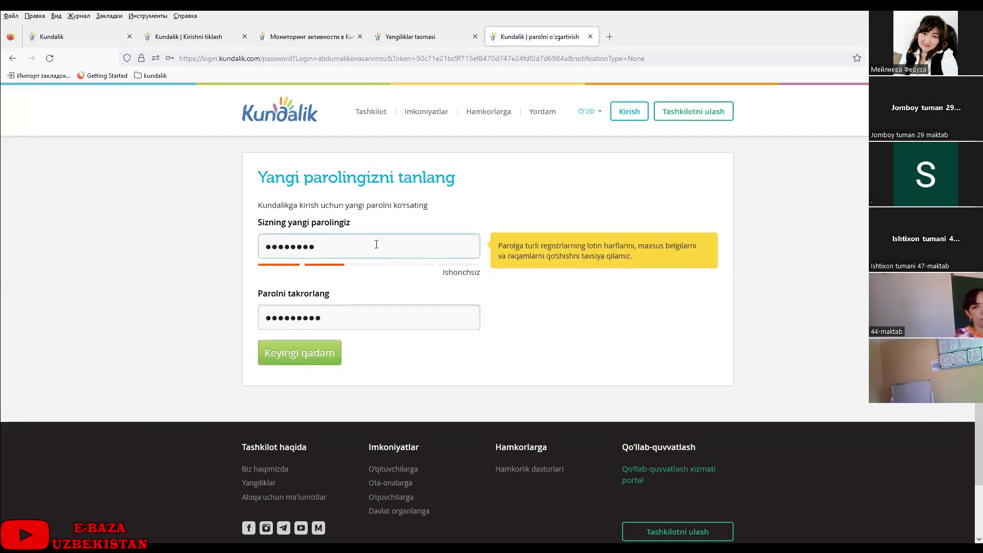
pyautogui.hotkey('ctrl', 'a')
pyautogui.write('*****')
pyautogui.press('BackSpace')
pyautogui.press('BackSpace')
pyautogui.press('BackSpace')
pyautogui.press('BackSpace')
pyautogui.press('BackSpace')
pyautogui.write('**')
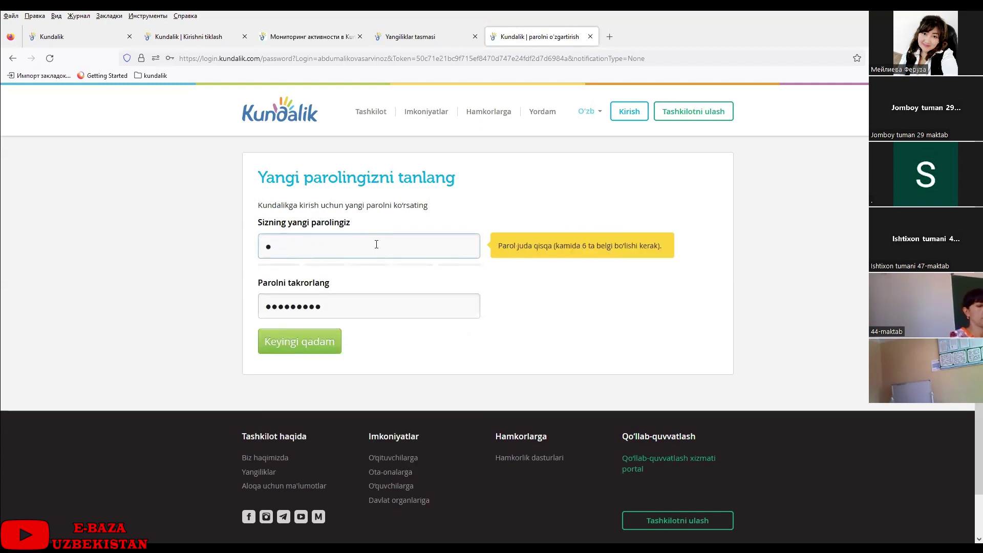
pyautogui.write('******')
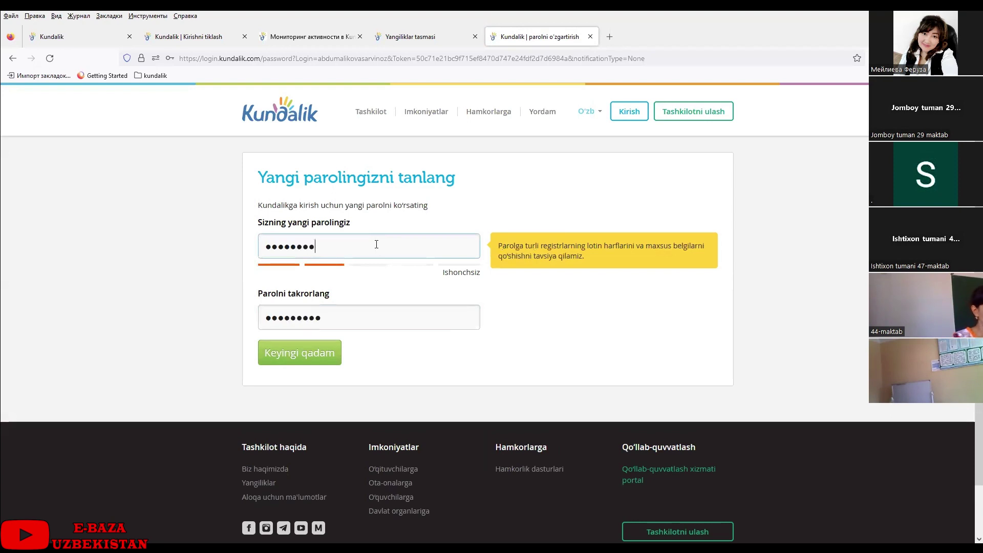
pyautogui.write('*')
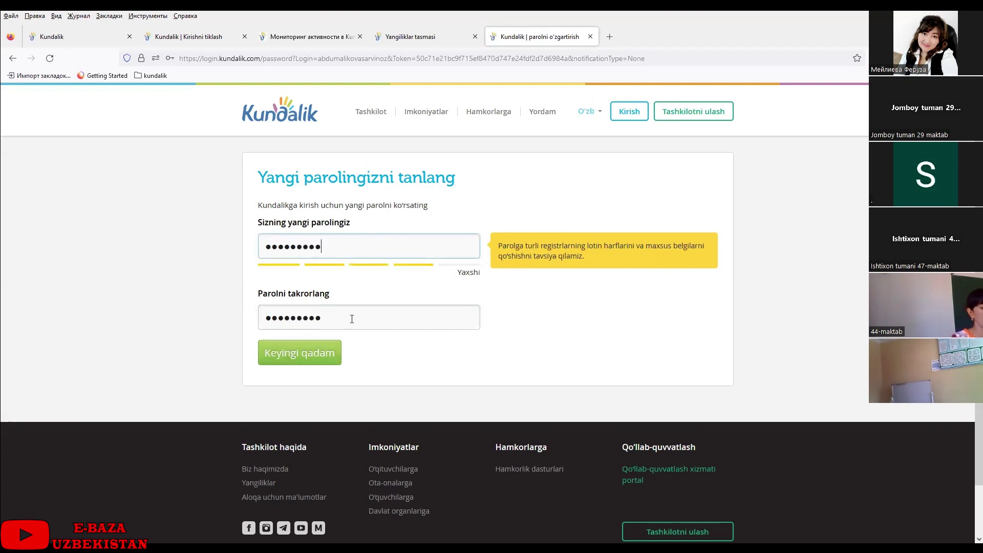
pyautogui.press('Tab')
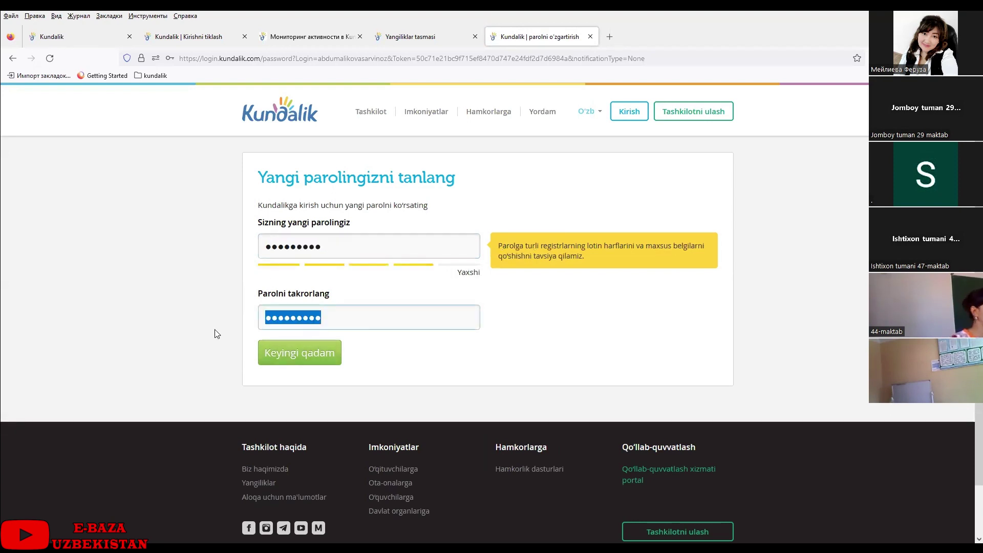
pyautogui.write('********')
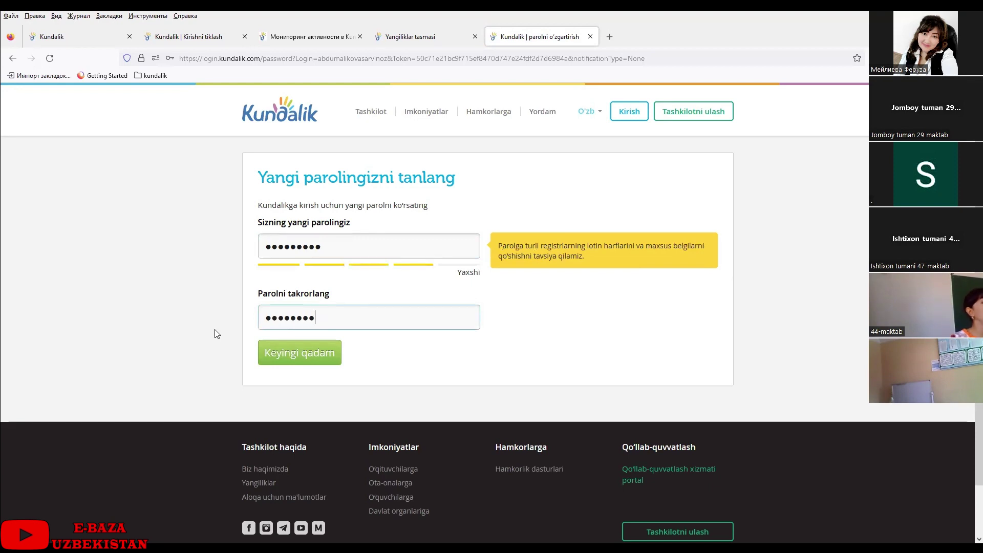
pyautogui.write('*')
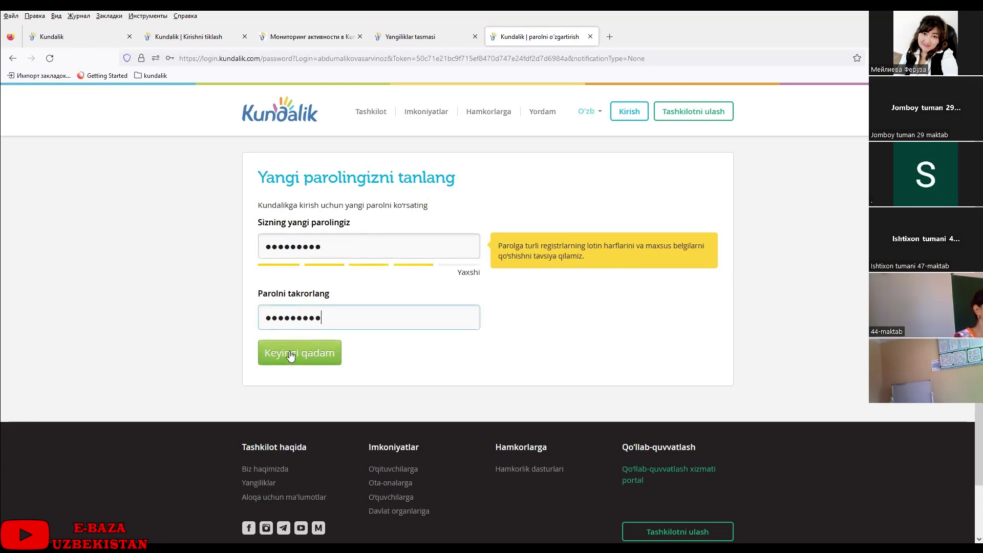
pyautogui.click(293, 352)
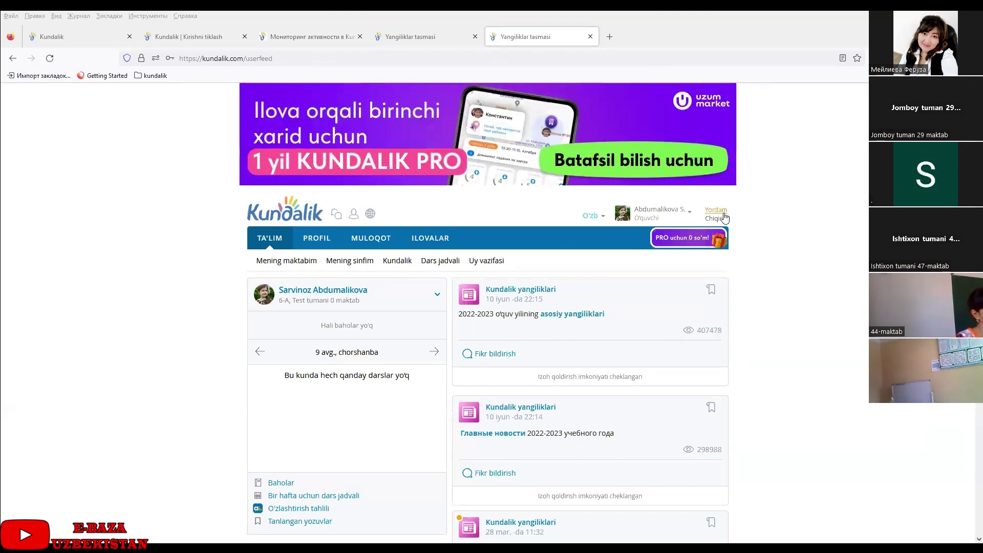
pyautogui.click(645, 212)
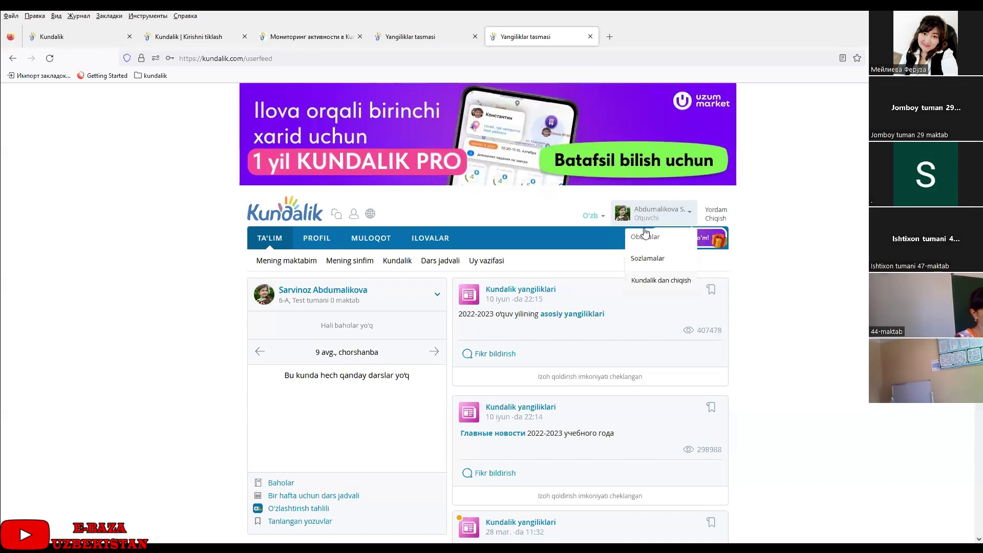
pyautogui.click(645, 260)
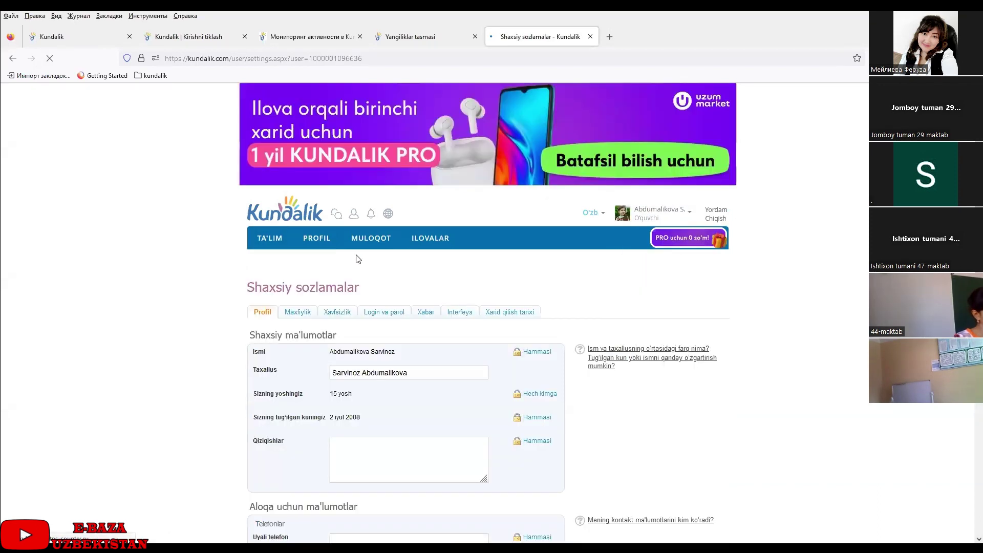
# Step: Browse the Xavfsizlik and Maxfiylik tabs and the PROFIL edit page, then return to Sozlamalar
pyautogui.click(337, 315)
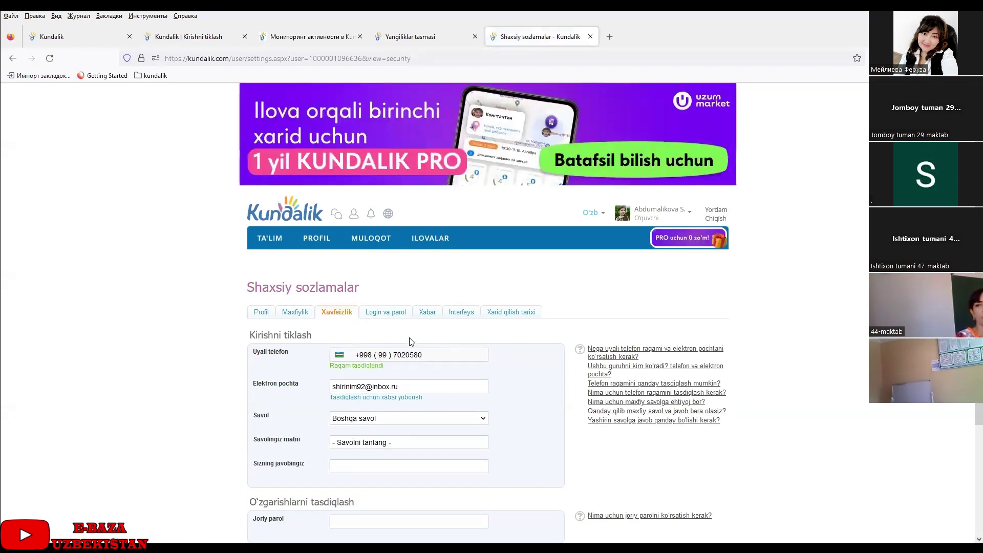
pyautogui.click(295, 312)
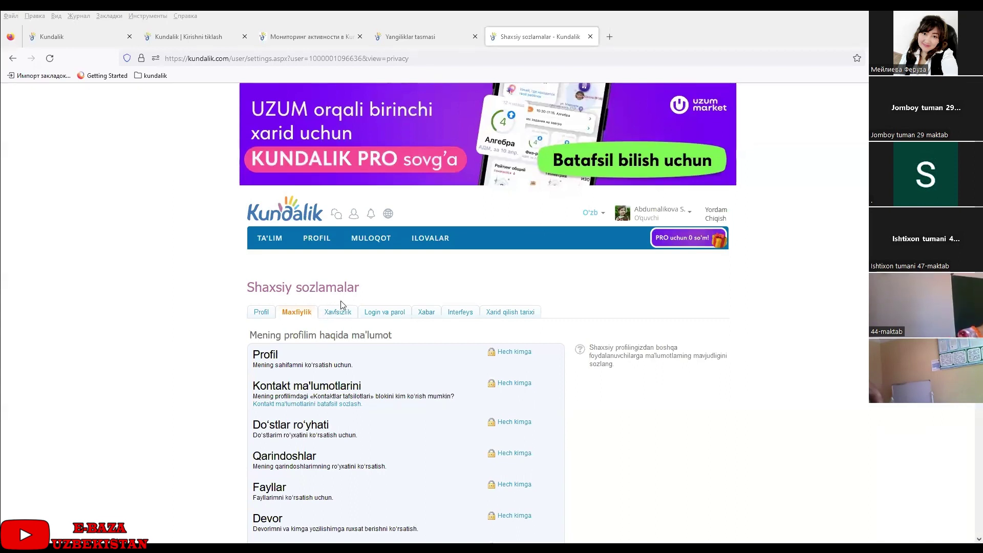
pyautogui.click(313, 242)
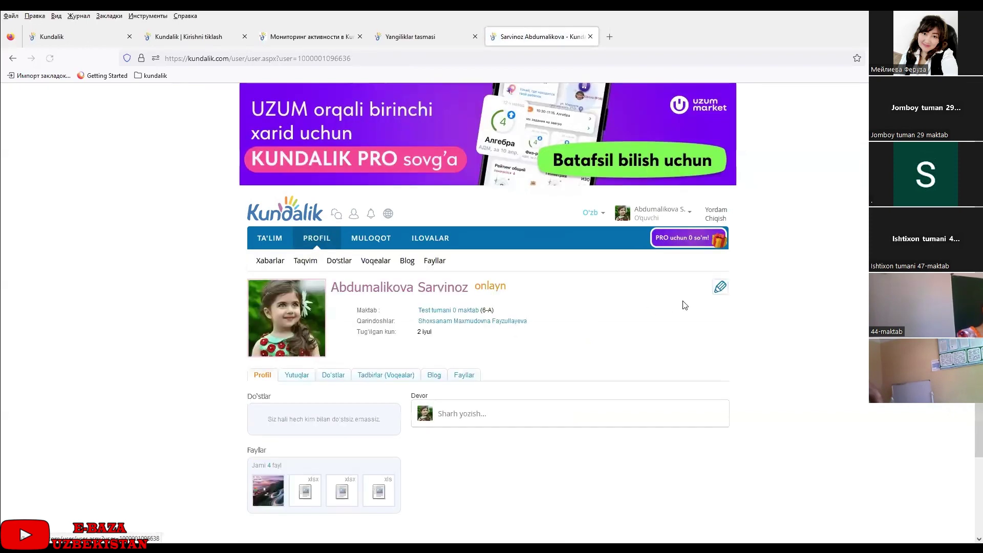
pyautogui.click(721, 288)
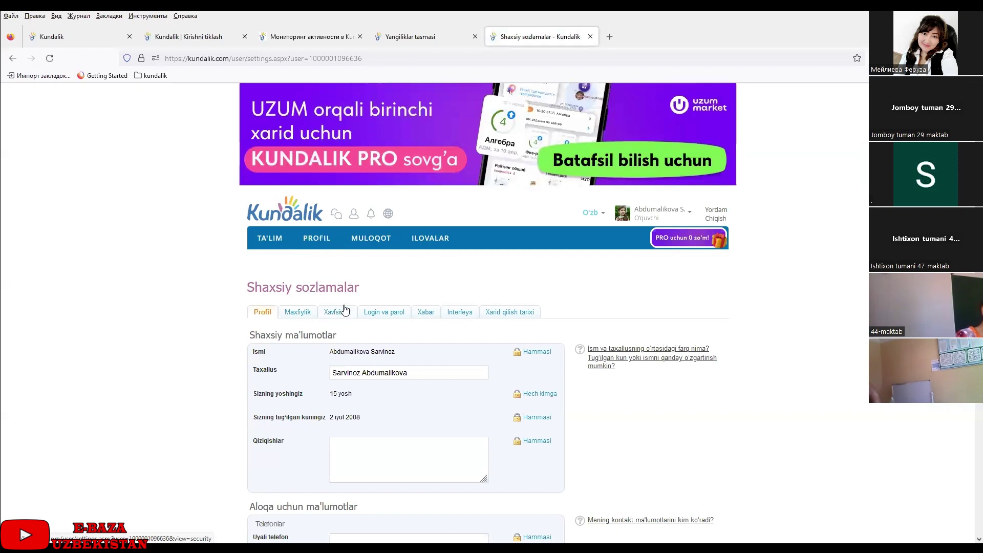
pyautogui.click(651, 218)
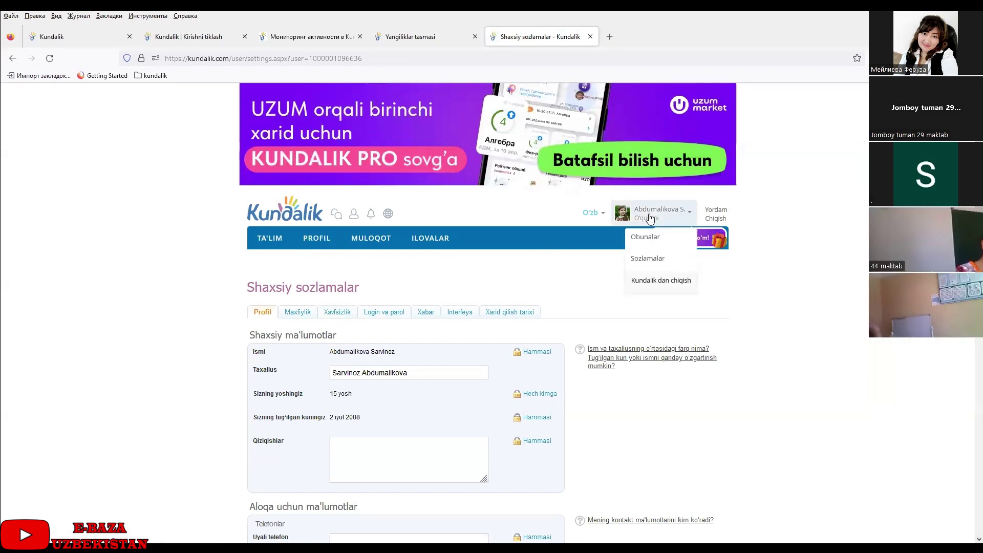
pyautogui.click(646, 259)
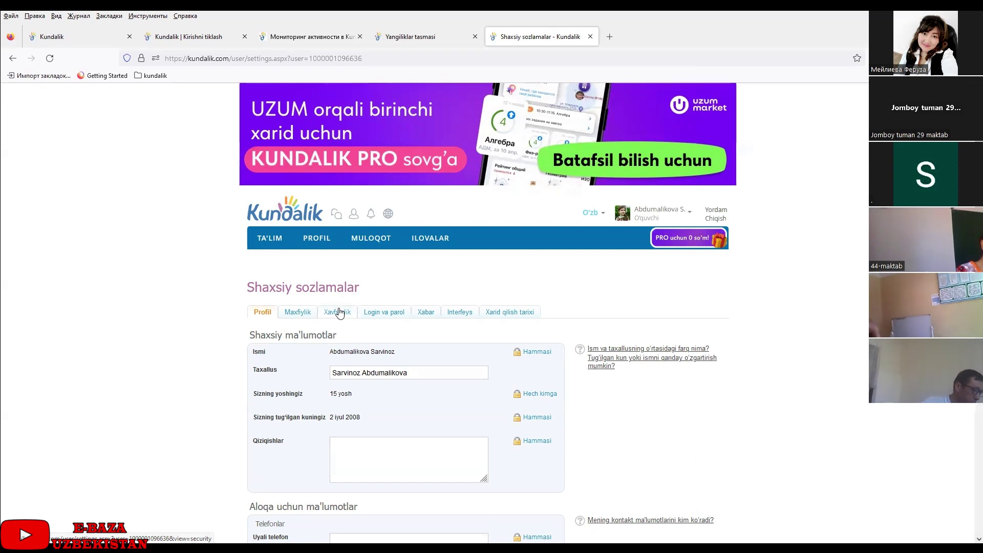
# Step: Sign out, sign in with the saved staff login, and open the TA'LIM tab
pyautogui.click(715, 219)
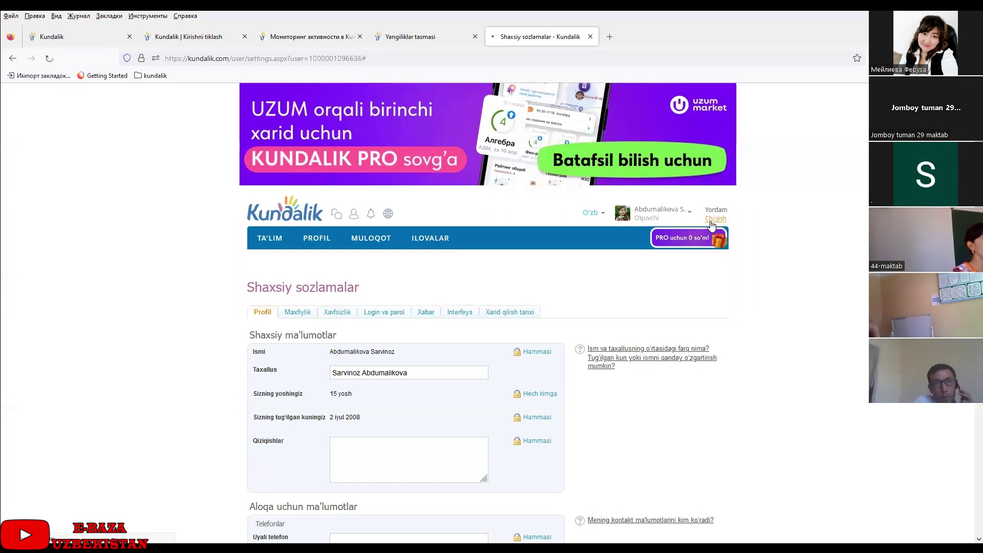
pyautogui.click(623, 117)
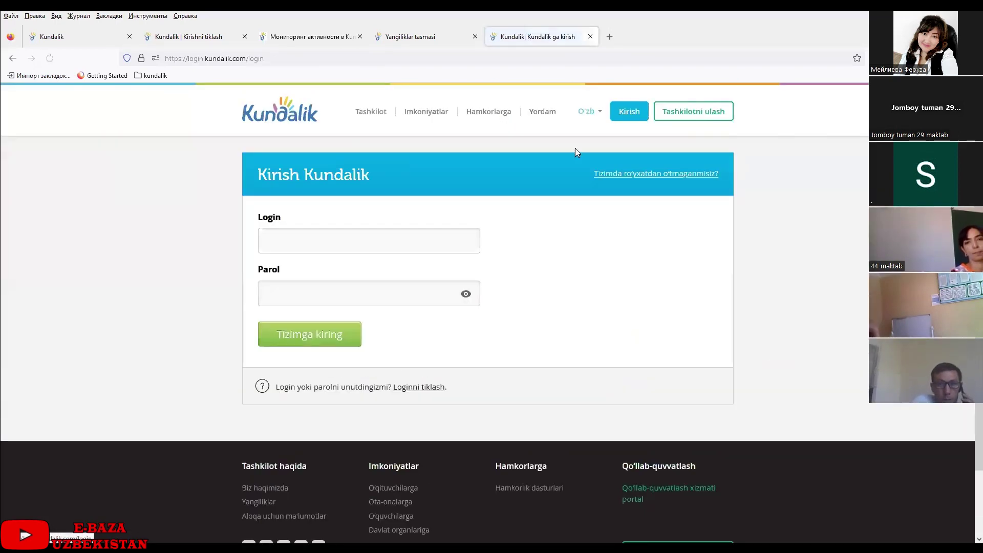
pyautogui.click(345, 233)
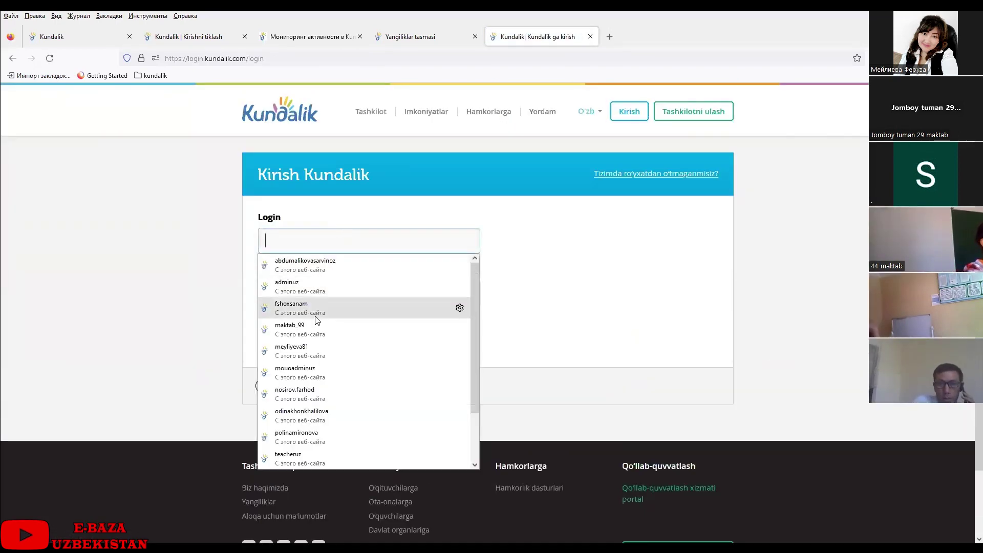
pyautogui.click(317, 352)
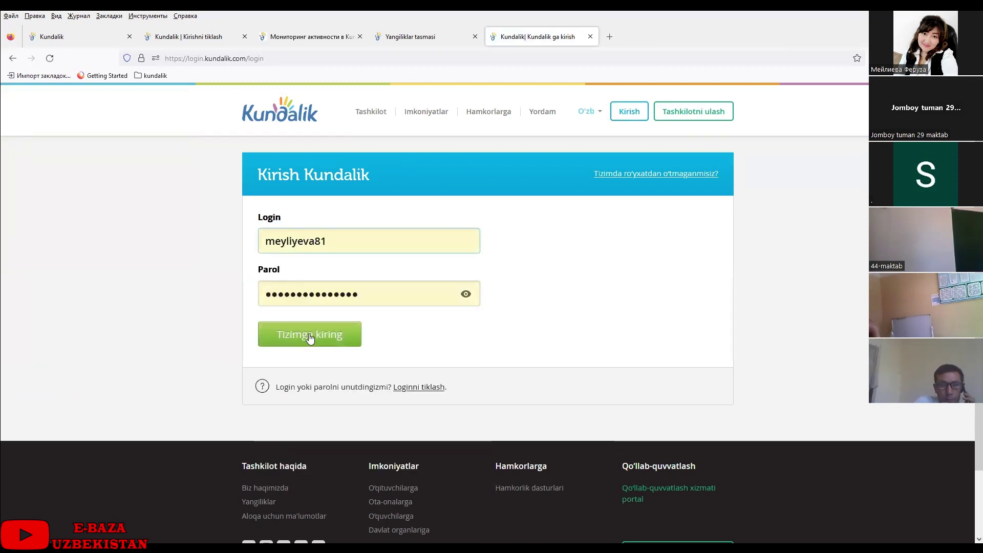
pyautogui.click(310, 337)
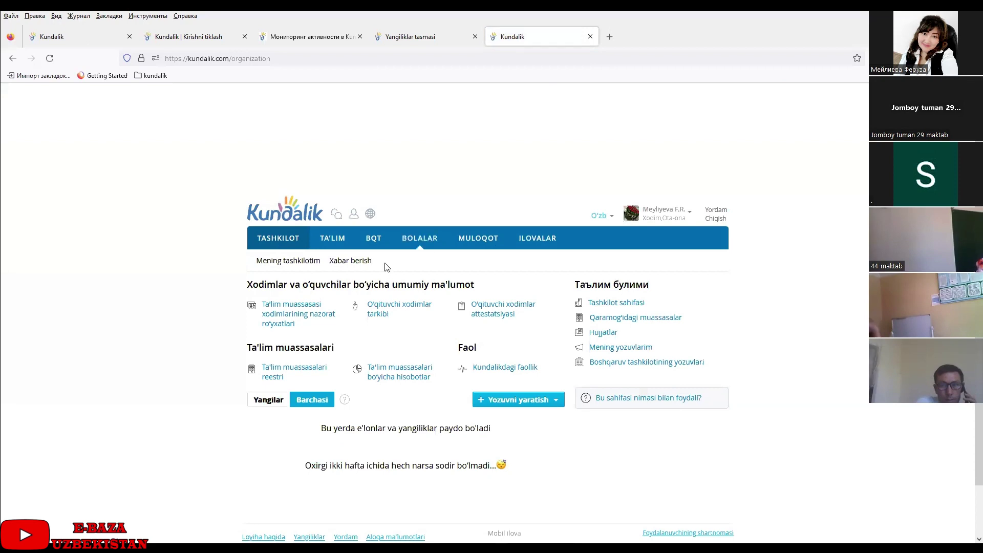
pyautogui.click(333, 240)
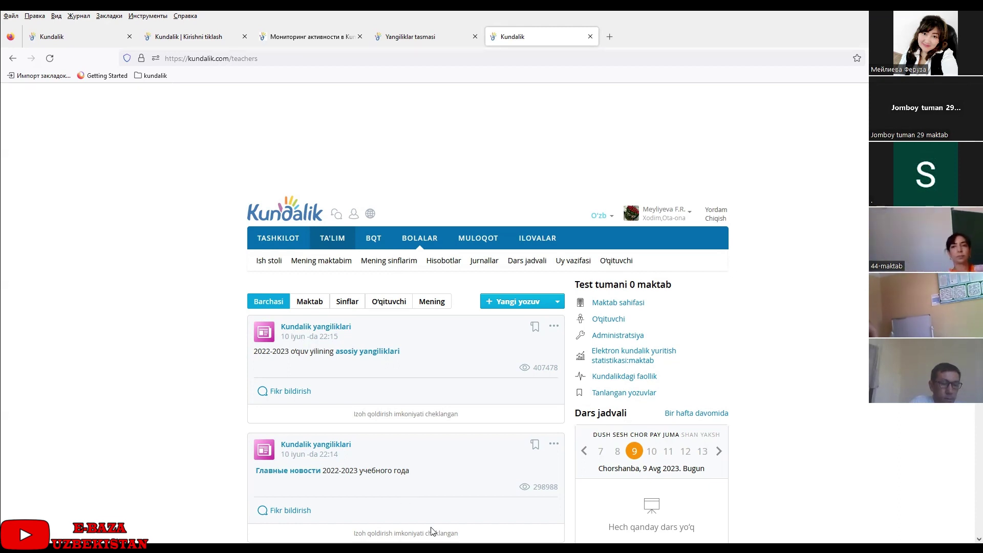
# Step: Open the Administratsiya link under Test tumani 0 maktab in a new tab
pyautogui.click(617, 335)
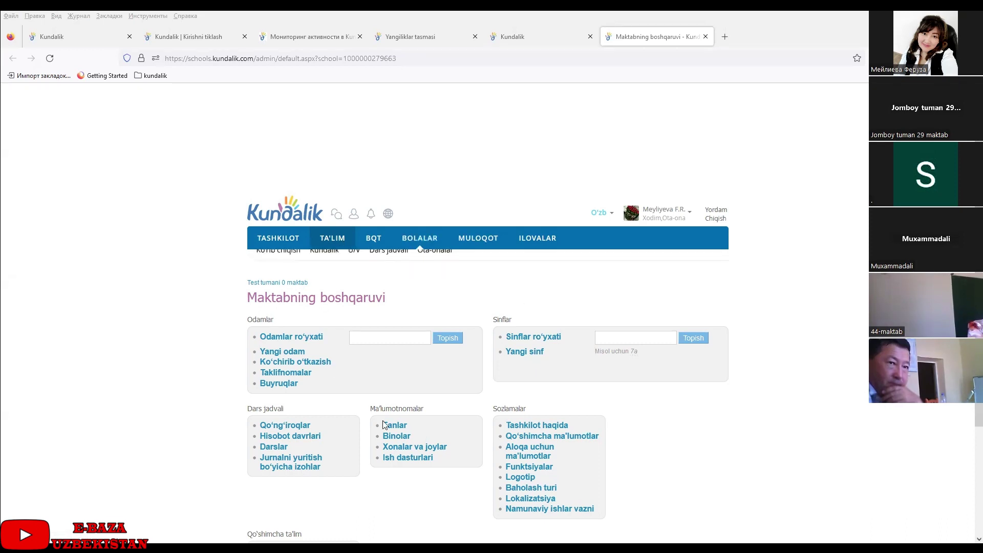
# Step: Switch to the Edge window showing the 2023–2024 school calendar PDF
pyautogui.moveTo(477, 247)
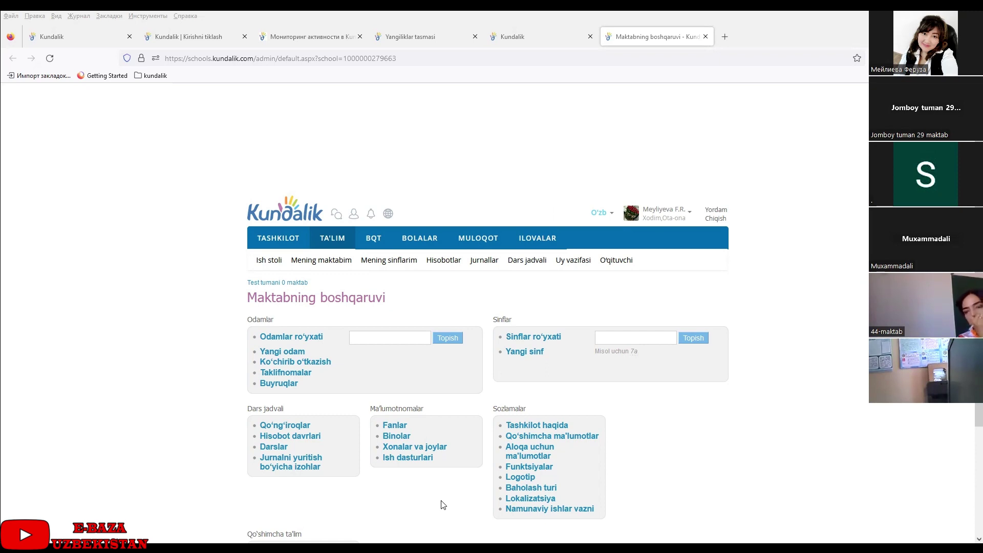
pyautogui.hotkey('alt', 'Tab')
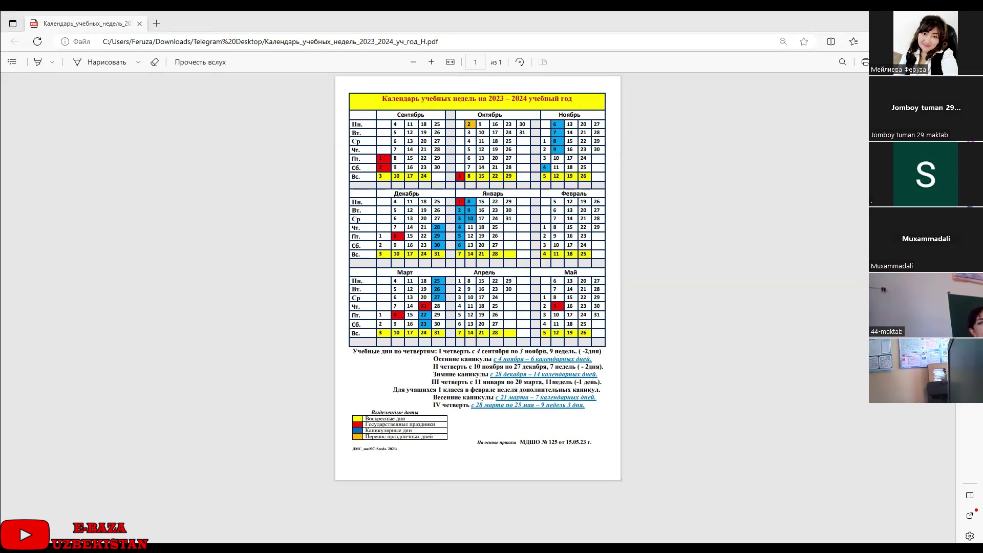
# Step: Back on the administration page, open Hisobot davrlari for 2023/2024 and start a new reporting period
pyautogui.hotkey('alt', 'Tab')
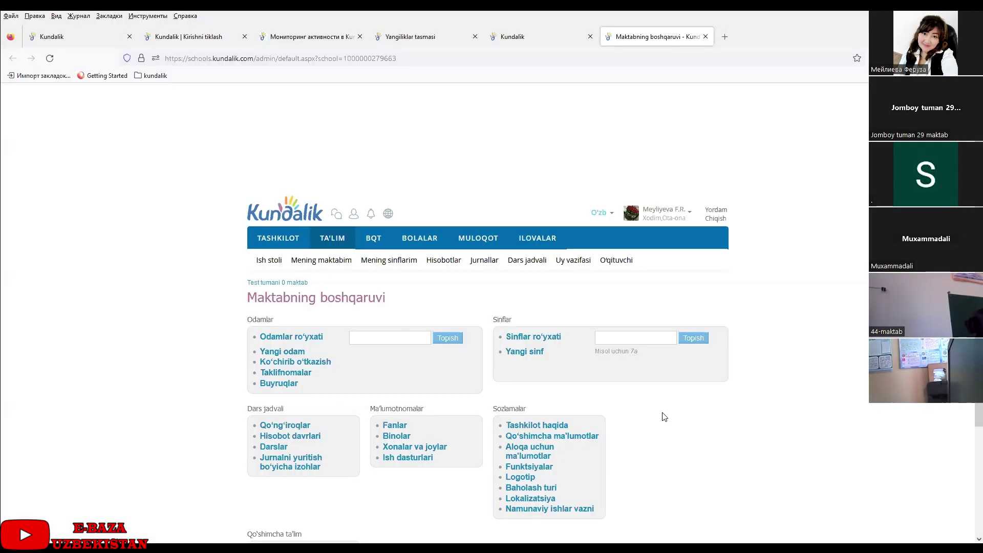
pyautogui.scroll(-2, 664, 416)
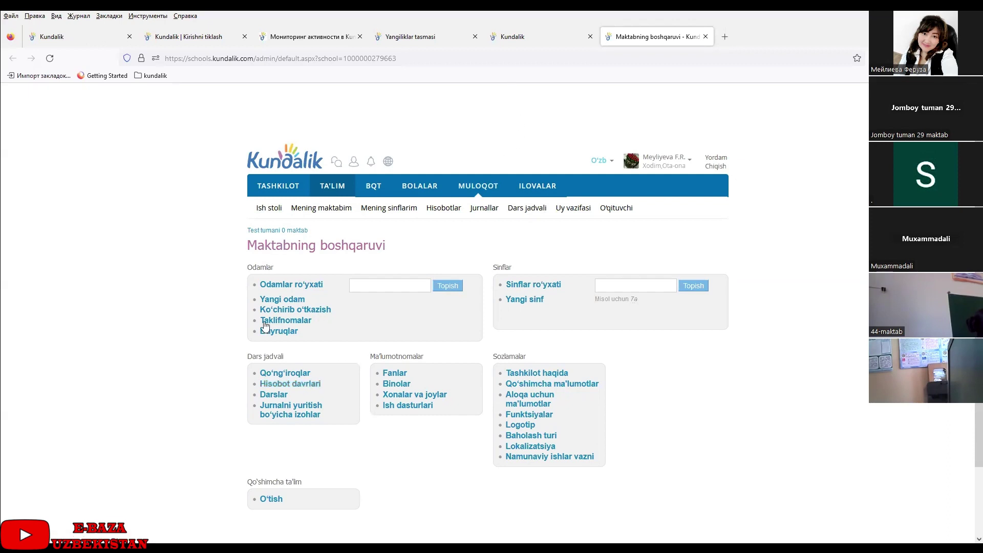
pyautogui.click(295, 384)
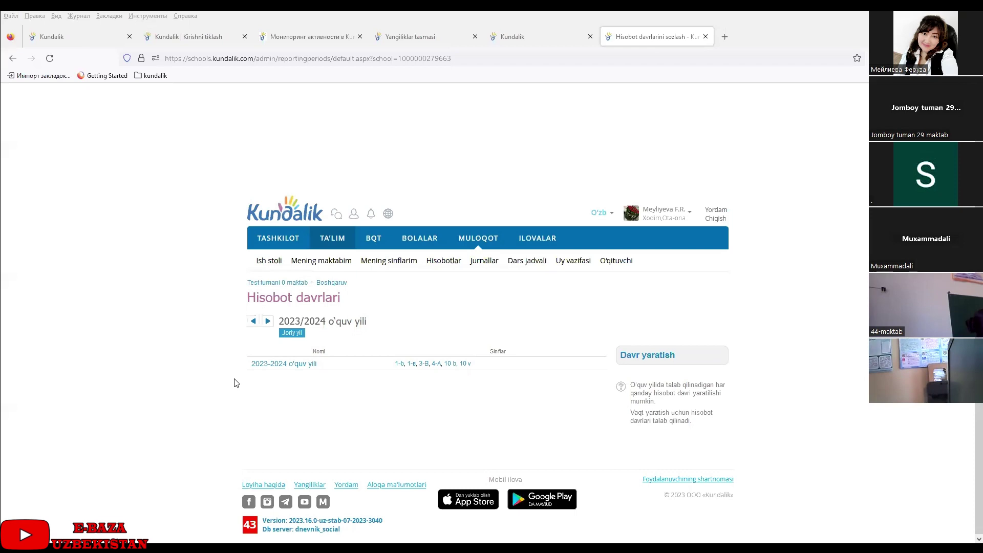
pyautogui.click(648, 356)
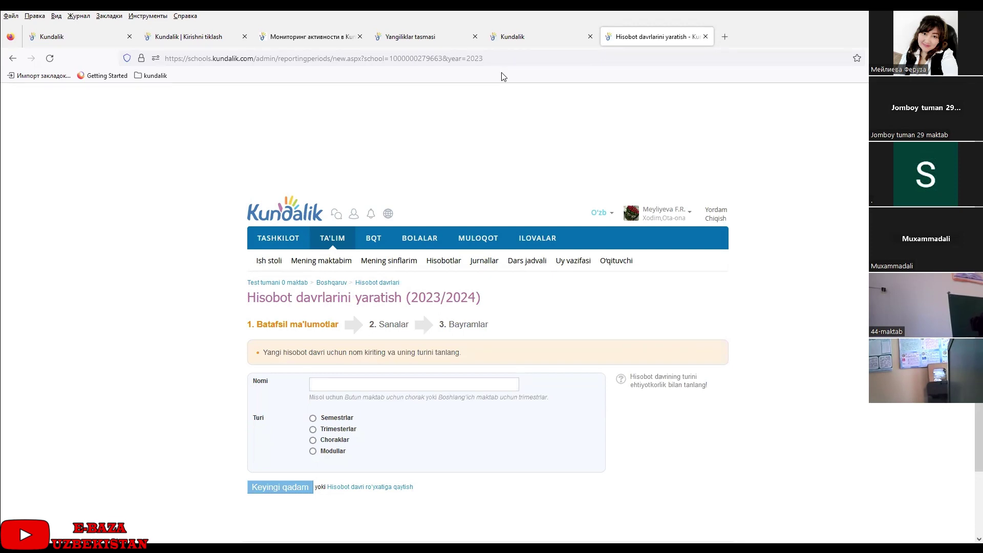
# Step: Name the new reporting period 2023-2024 using the suggested autocomplete entry
pyautogui.click(348, 388)
pyautogui.write('2')
pyautogui.click(330, 408)
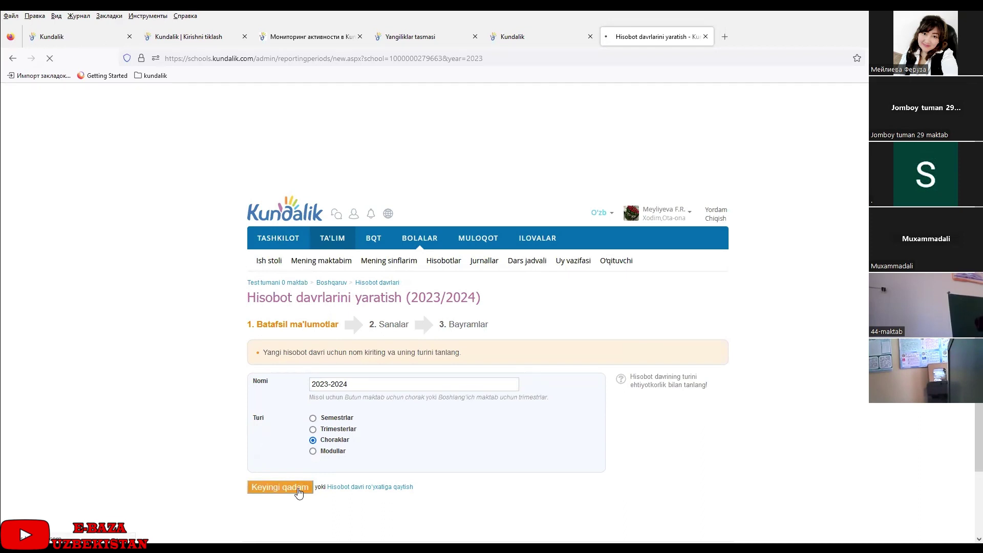
# Step: Set quarter 1 to run from 04/09/2023 to 03/11/2023
pyautogui.click(350, 384)
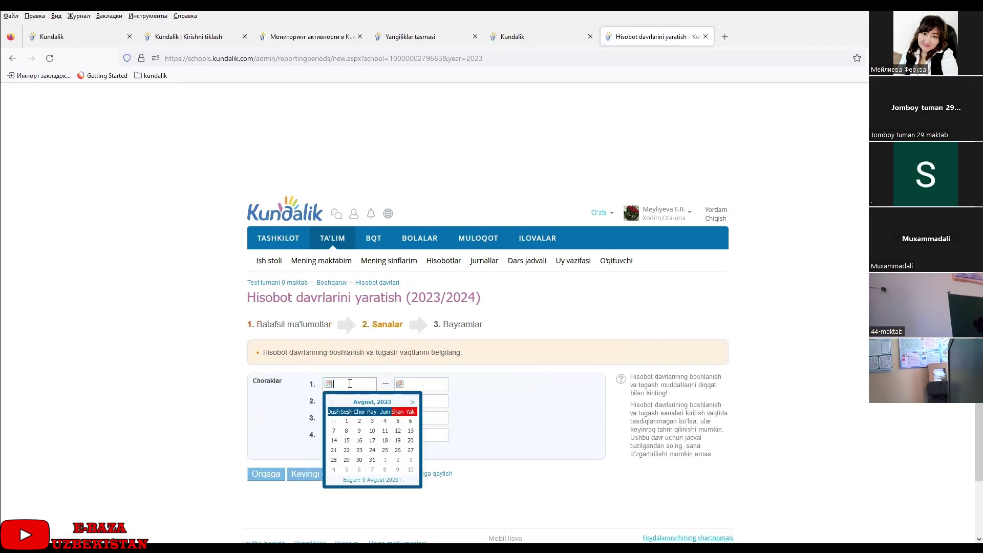
pyautogui.click(412, 402)
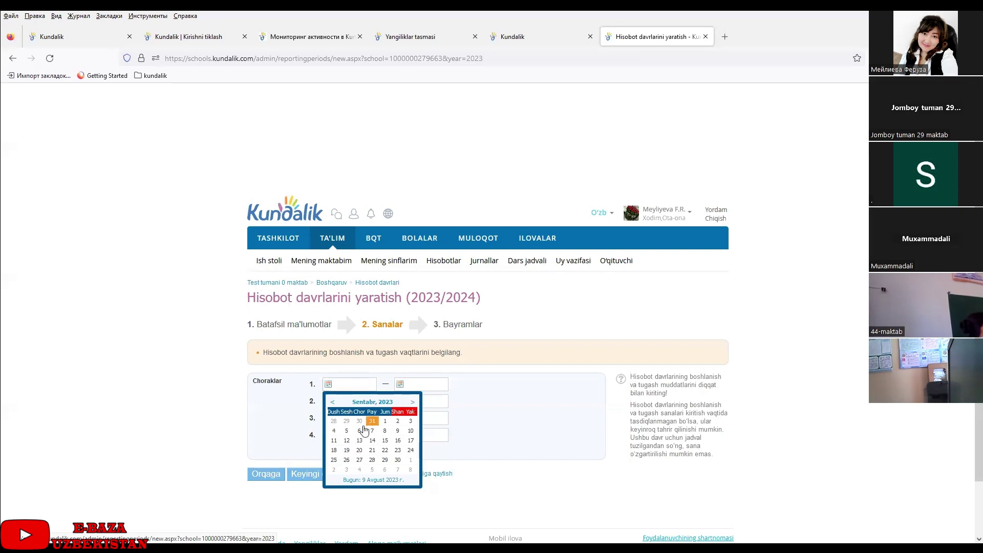
pyautogui.click(333, 431)
pyautogui.click(422, 383)
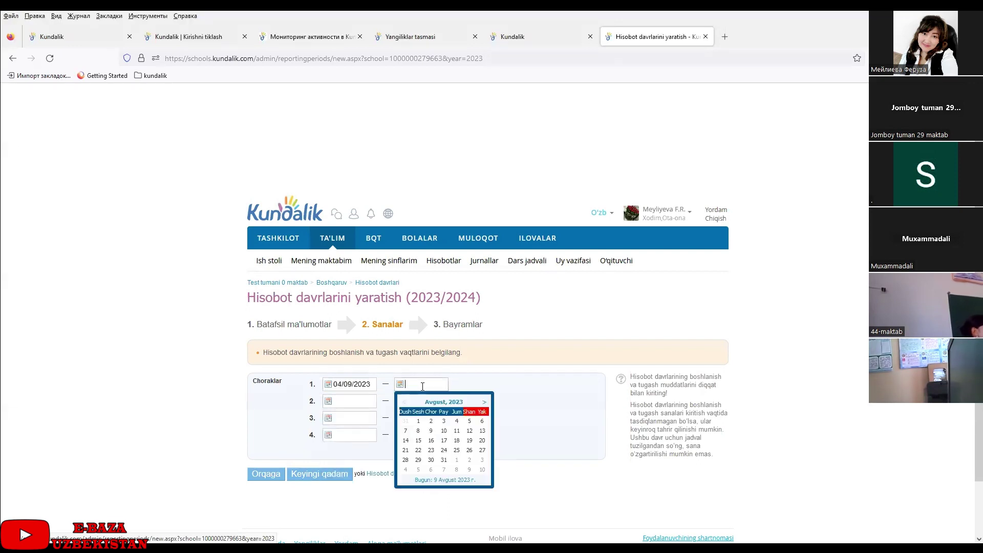
pyautogui.click(442, 403)
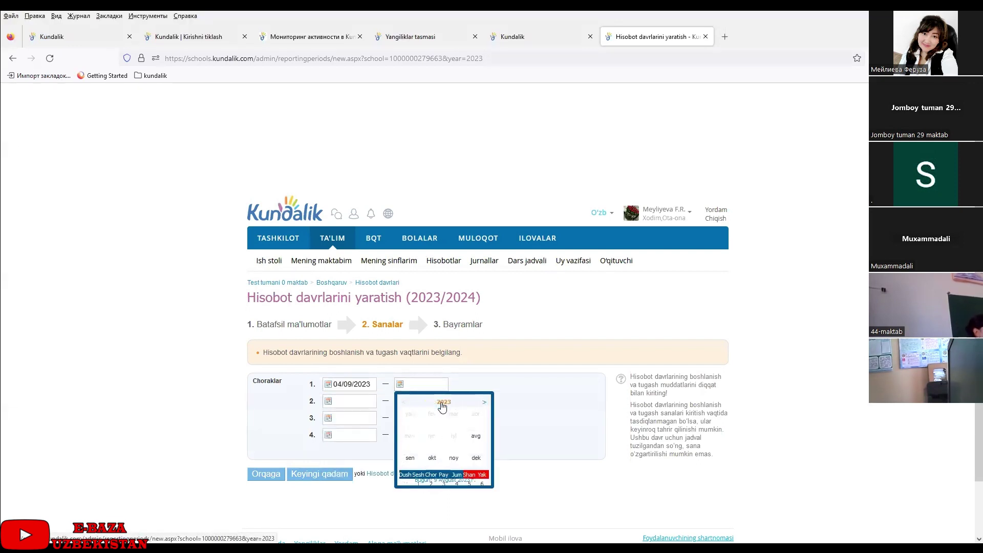
pyautogui.click(454, 464)
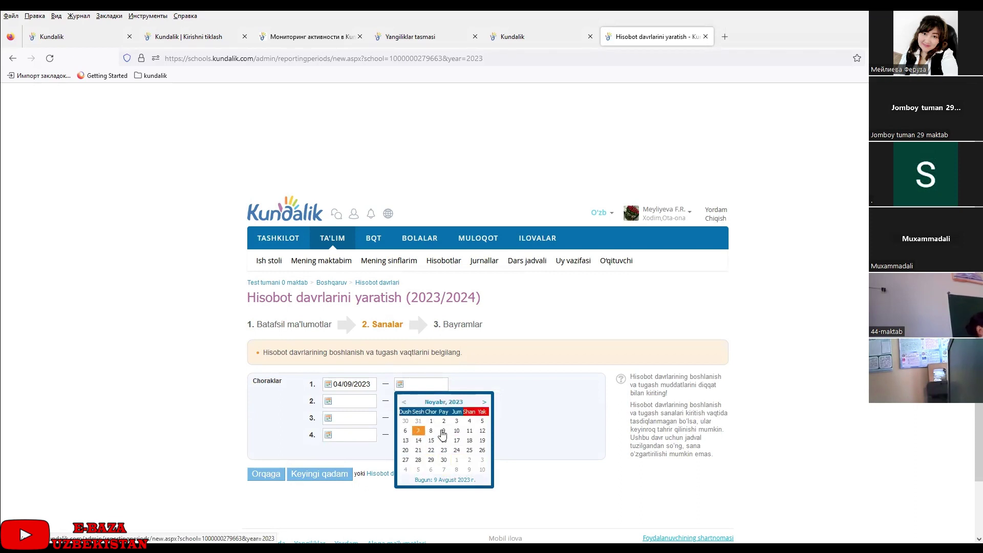
pyautogui.click(457, 421)
# Step: Set quarter 2 to run from 10/11/2023 to 27/12/2023
pyautogui.click(352, 403)
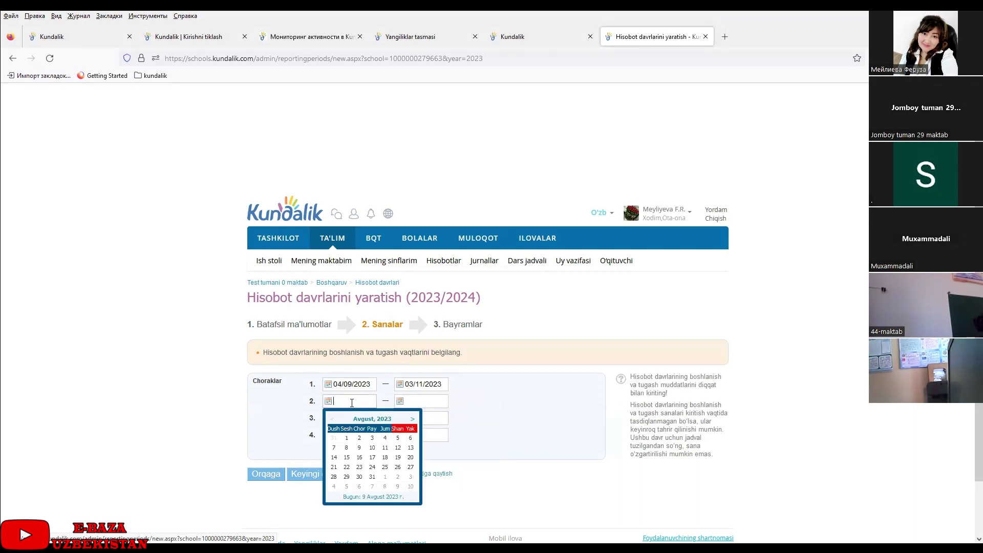
pyautogui.click(372, 418)
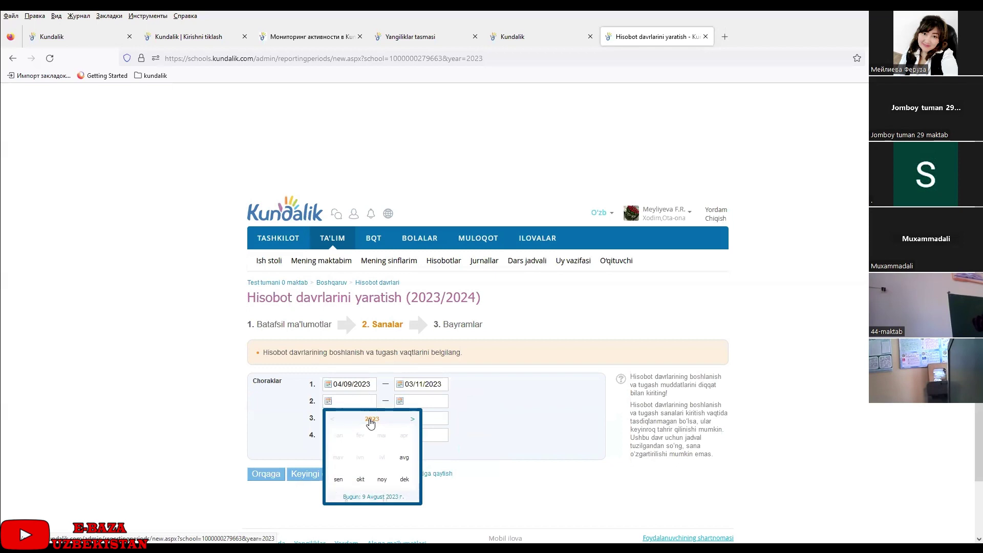
pyautogui.click(382, 479)
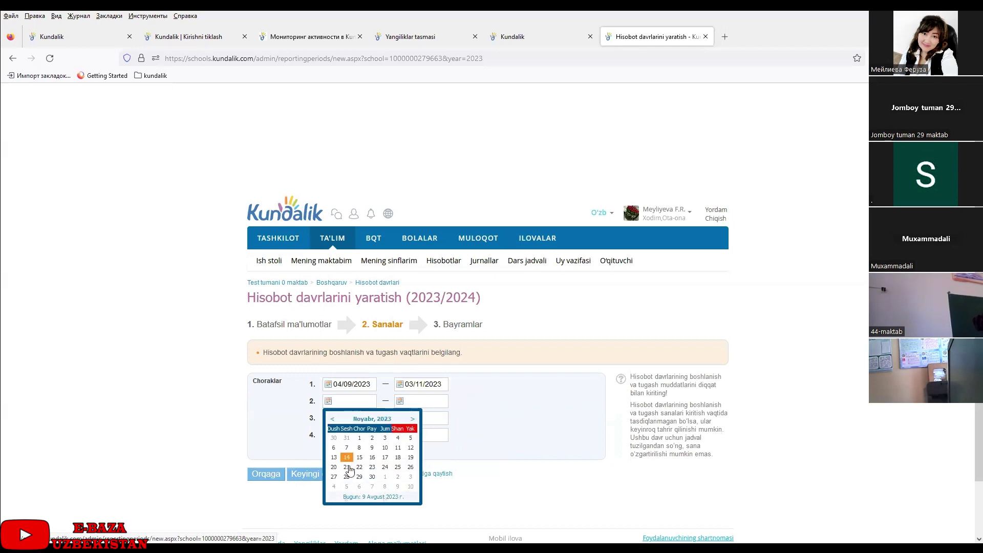
pyautogui.click(385, 447)
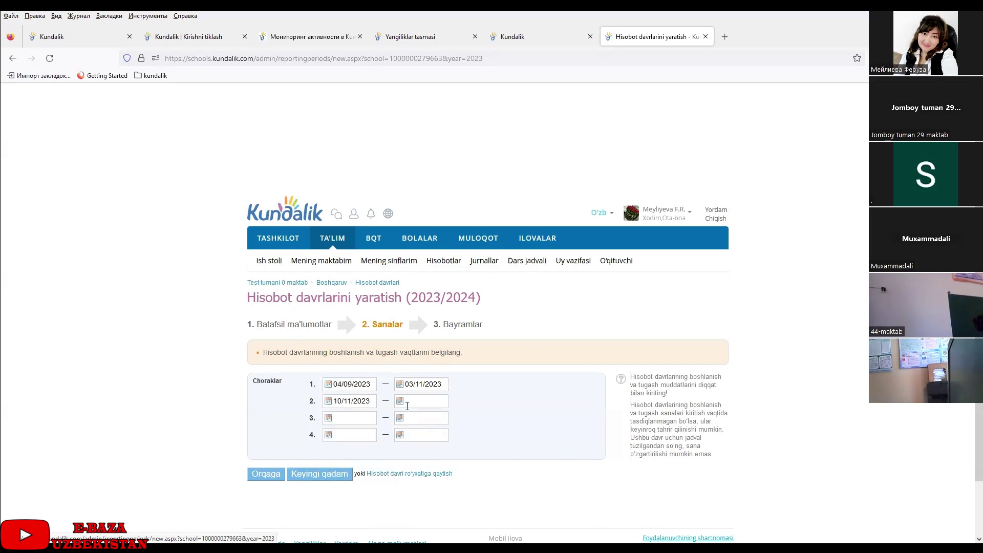
pyautogui.click(413, 400)
pyautogui.click(443, 419)
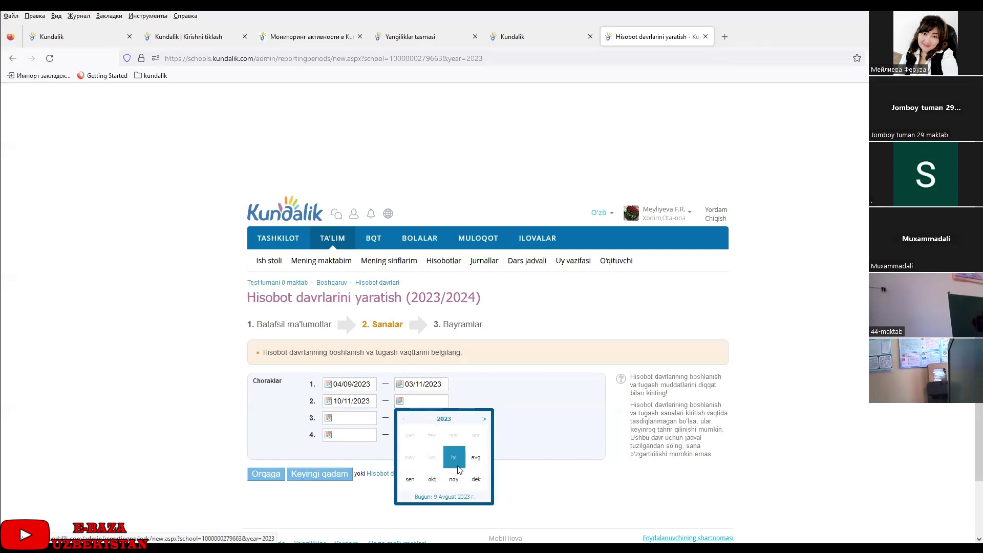
pyautogui.click(473, 484)
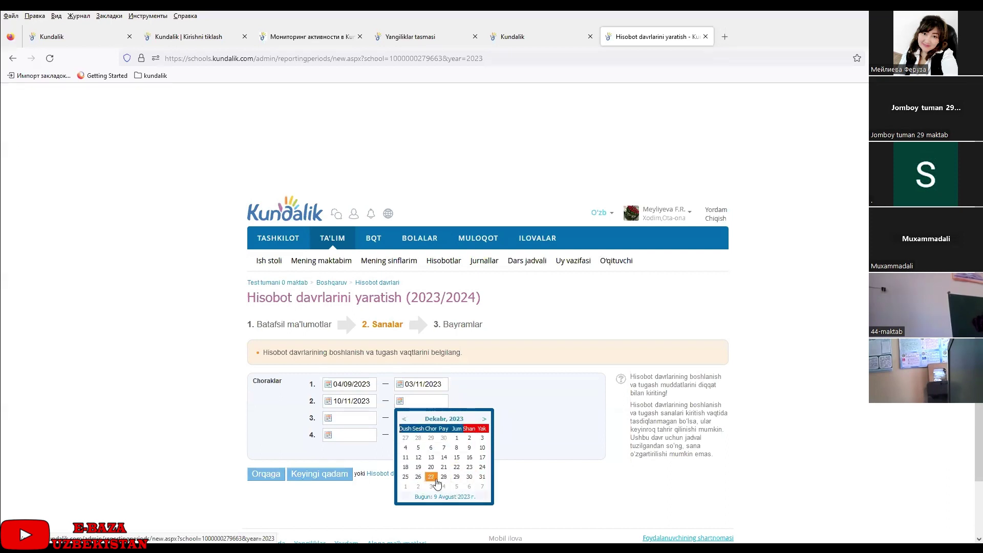
pyautogui.click(431, 477)
# Step: Set quarter 3's start date to 11/01/2024, correcting an initial September pick
pyautogui.click(343, 420)
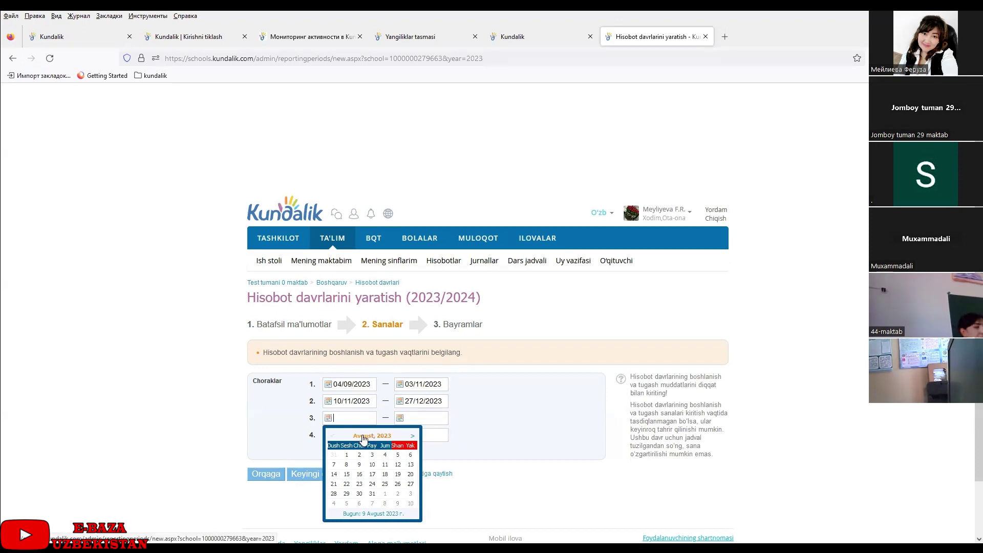
pyautogui.click(412, 436)
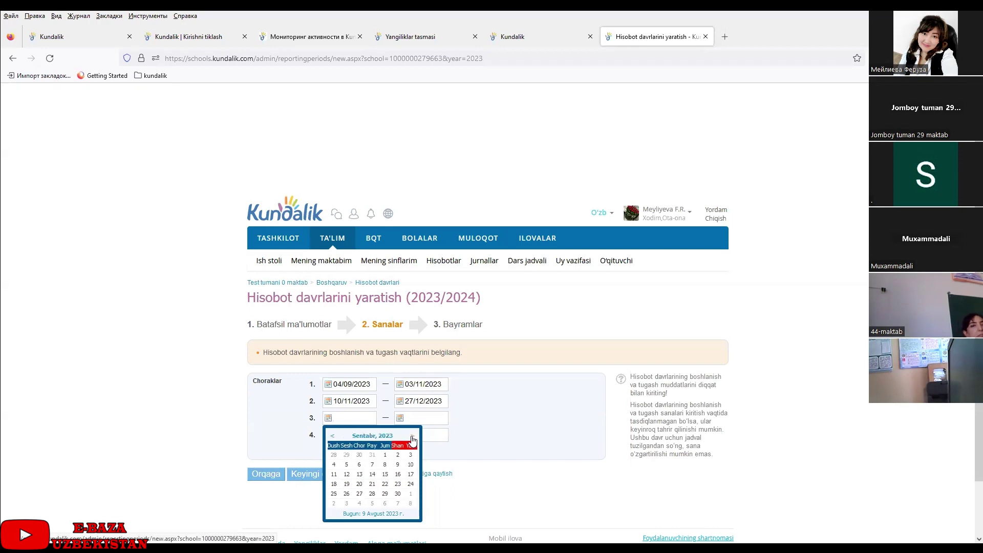
pyautogui.click(334, 474)
pyautogui.click(372, 418)
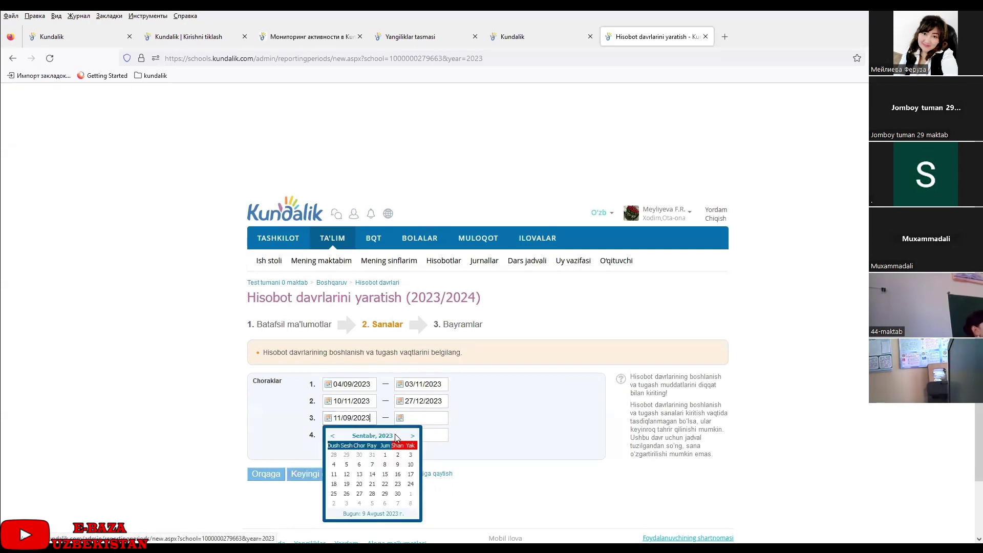
pyautogui.click(412, 437)
pyautogui.click(412, 437)
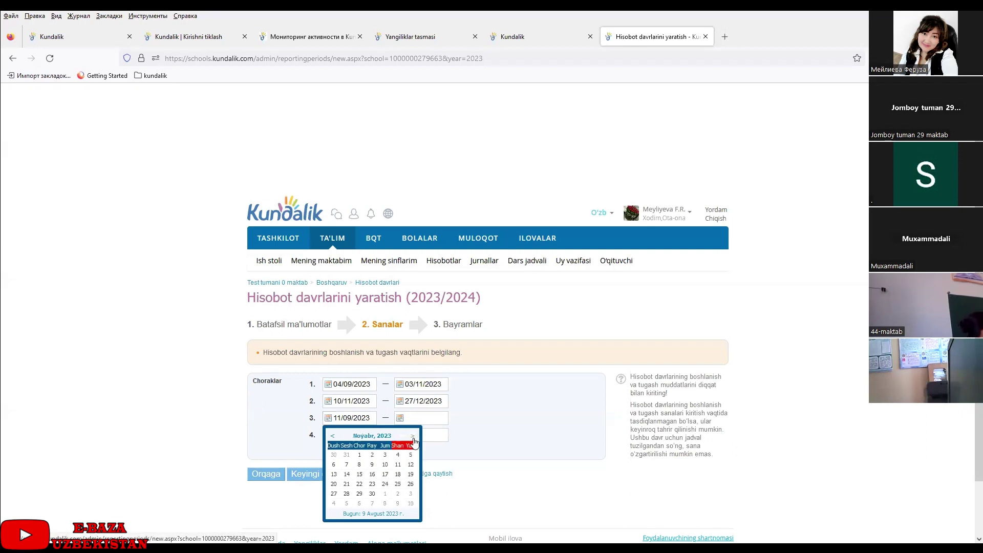
pyautogui.click(385, 436)
pyautogui.click(413, 438)
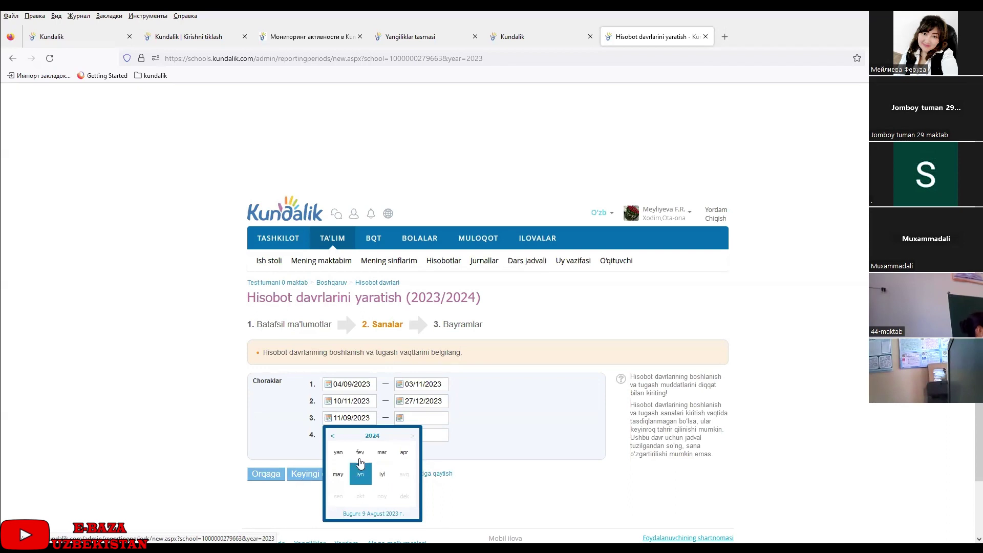
pyautogui.click(338, 453)
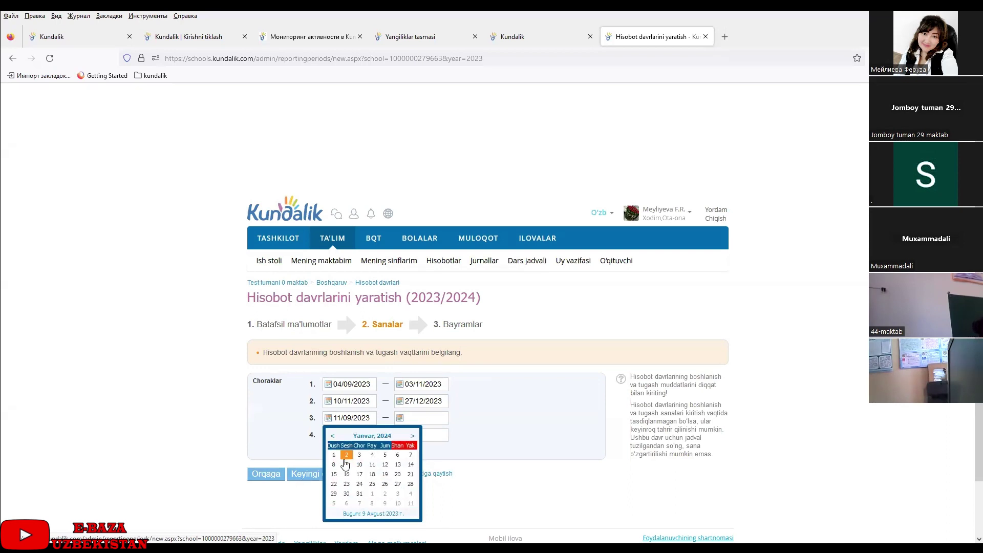
pyautogui.click(372, 464)
# Step: Set quarter 3's end date to 20/03/2024
pyautogui.click(425, 419)
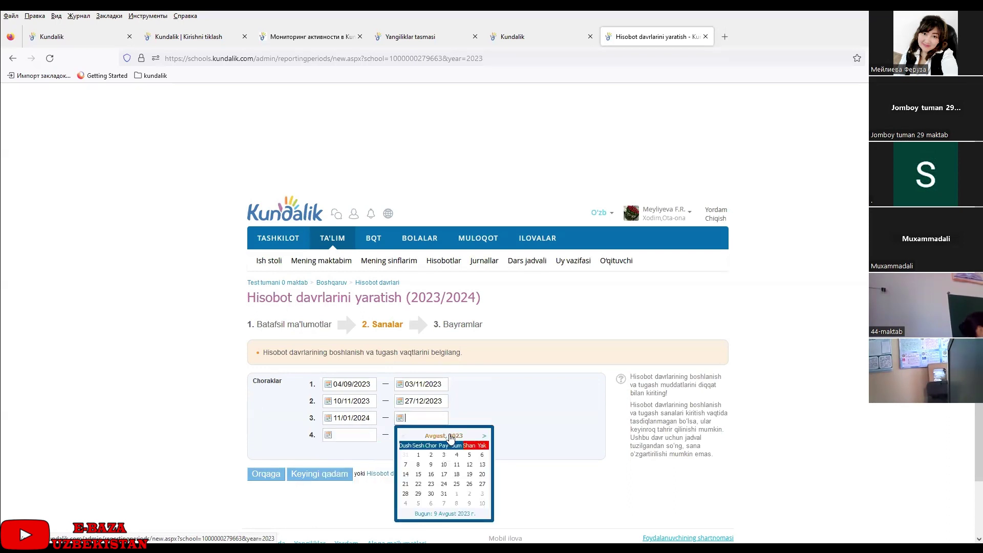
pyautogui.click(482, 439)
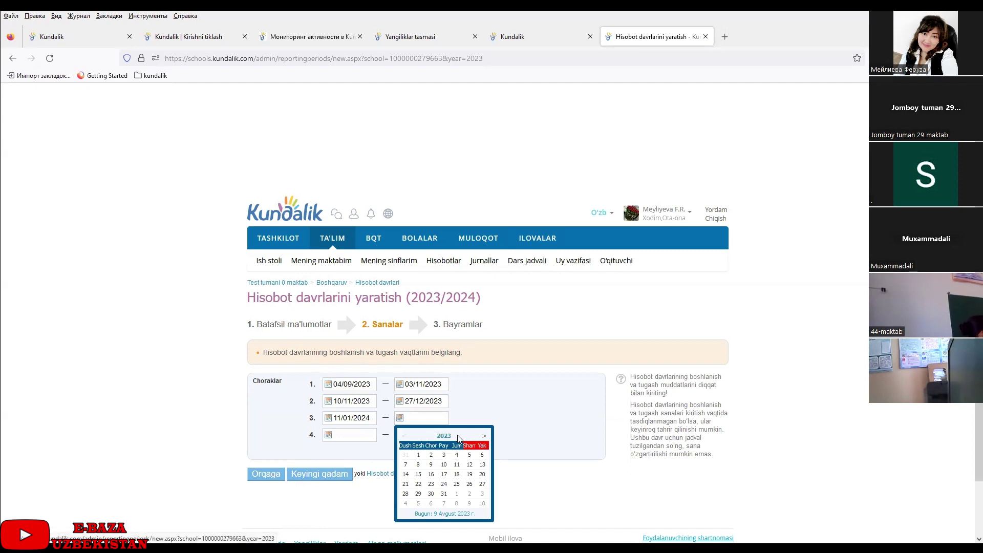
pyautogui.click(485, 439)
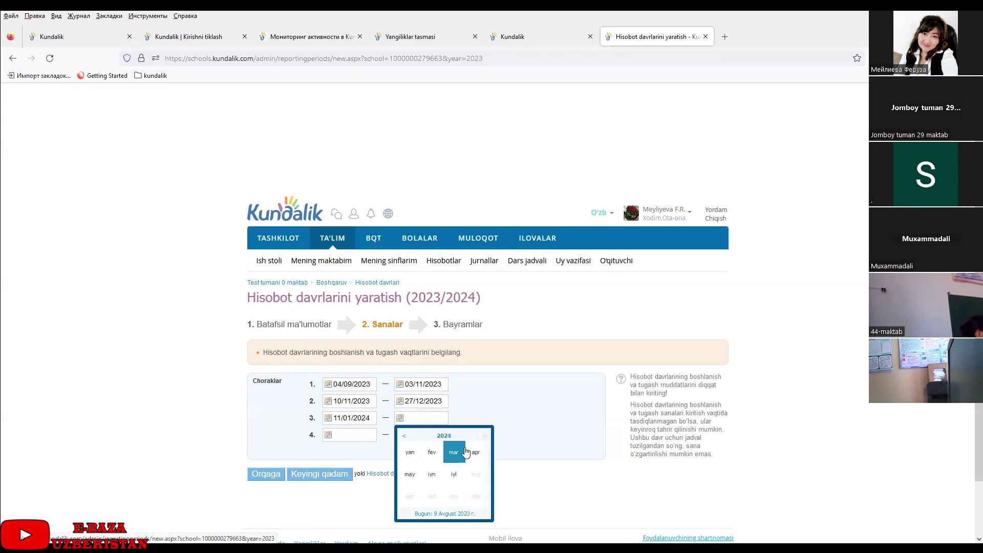
pyautogui.click(456, 452)
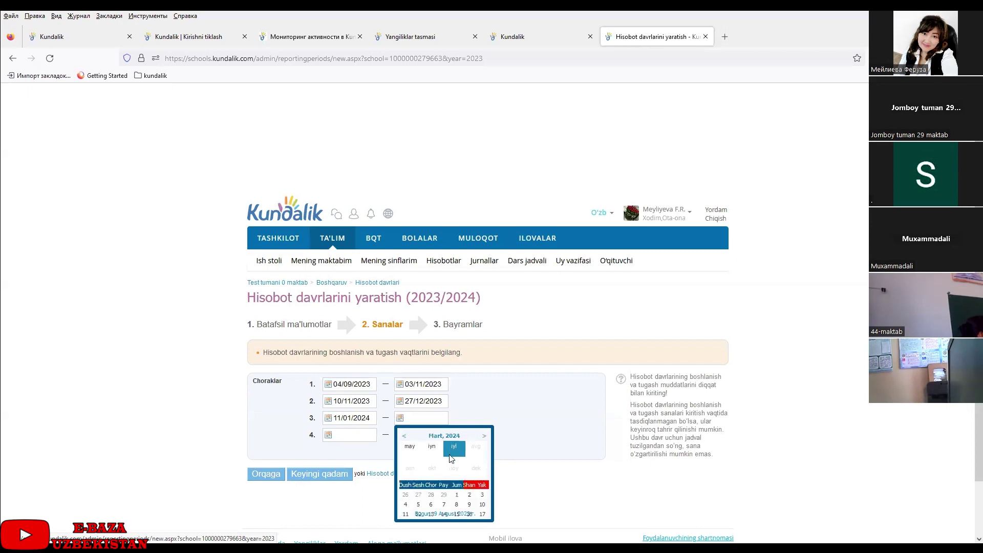
pyautogui.click(431, 484)
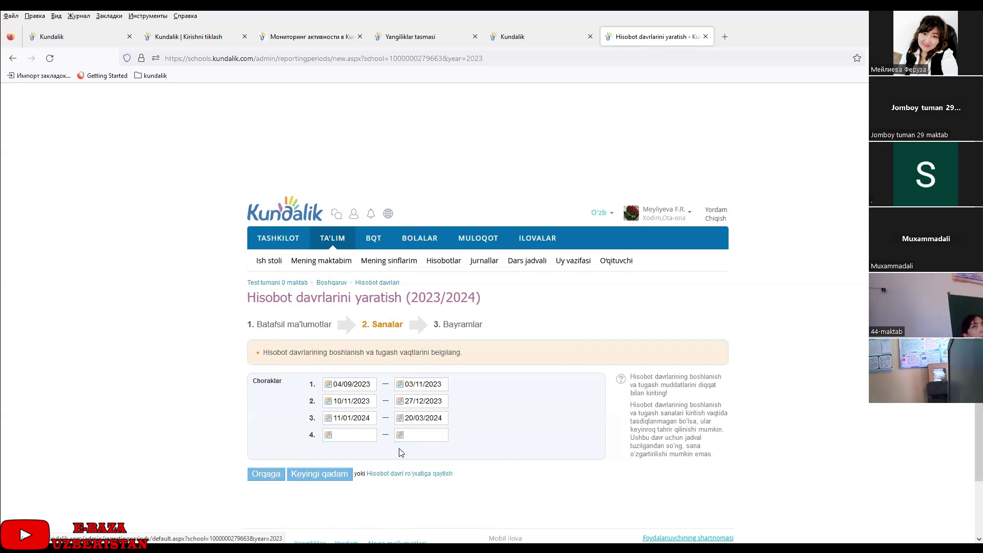
# Step: Set quarter 4 to run from 28/03/2024 to 25/05/2024
pyautogui.click(363, 436)
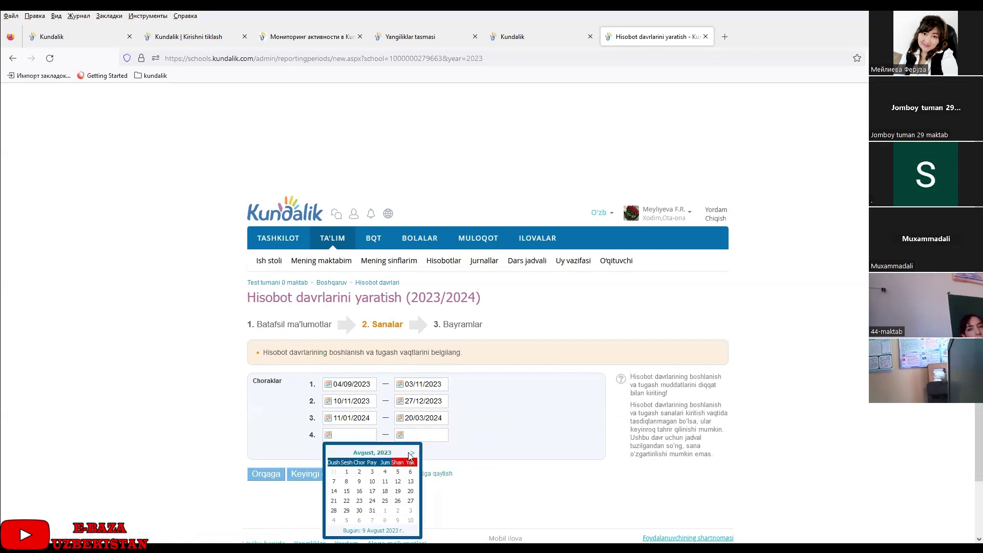
pyautogui.click(389, 453)
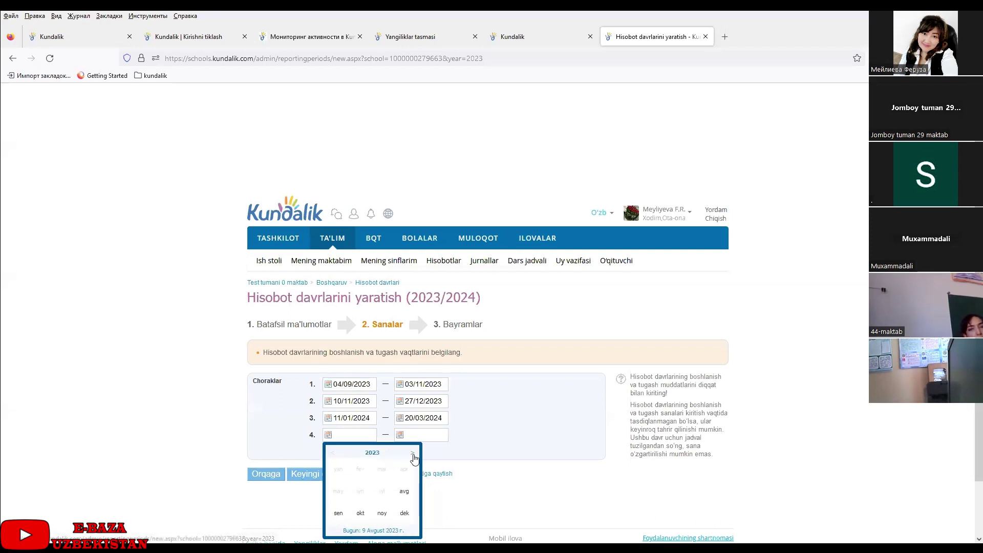
pyautogui.click(413, 455)
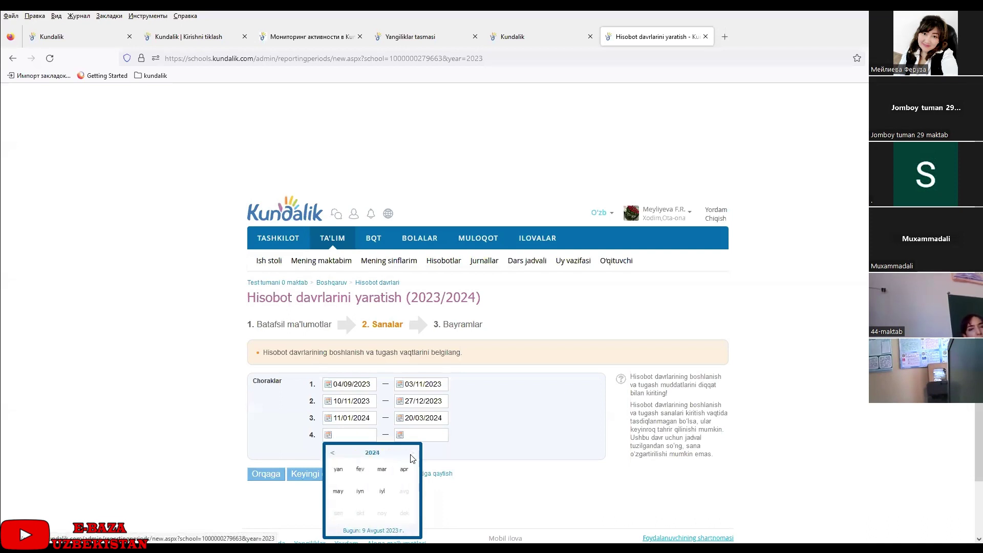
pyautogui.click(382, 478)
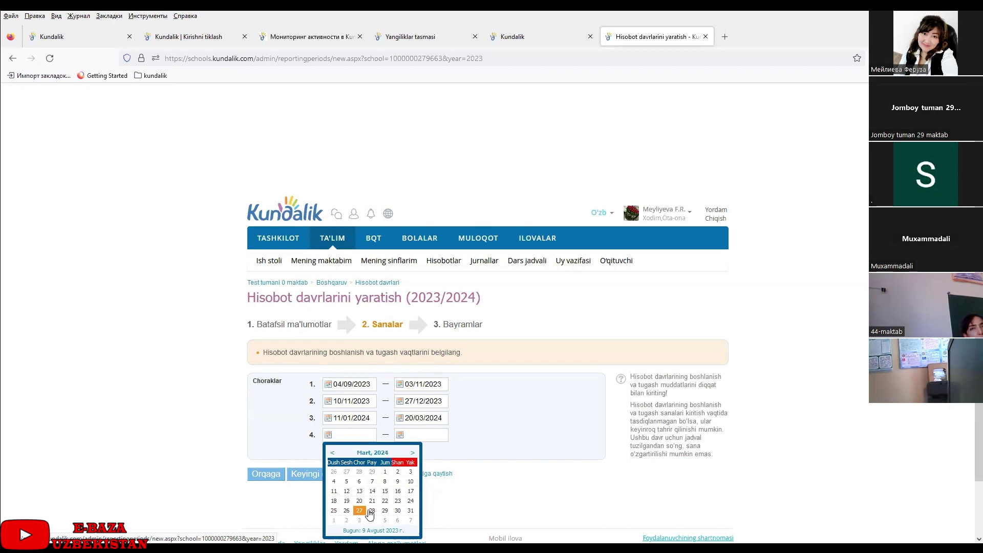
pyautogui.click(370, 515)
pyautogui.click(420, 434)
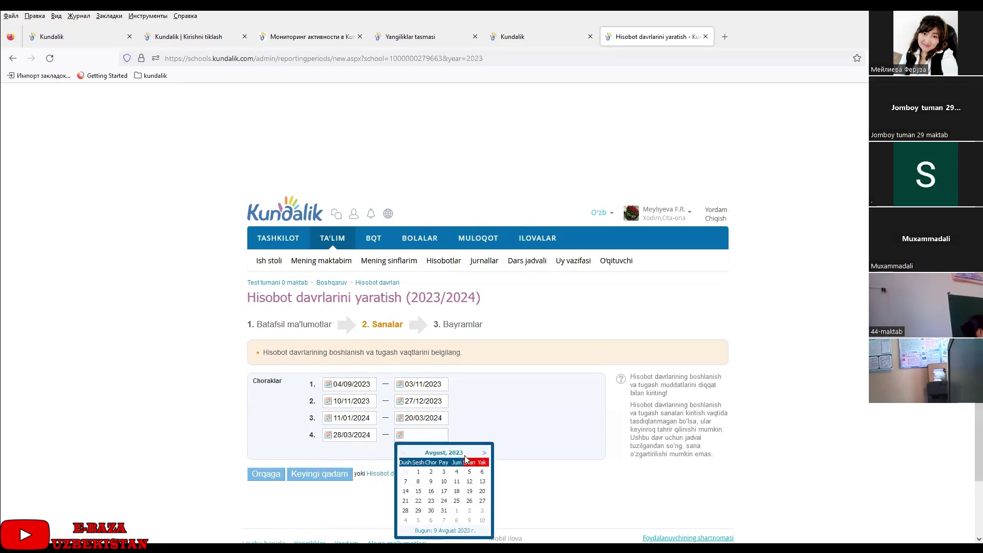
pyautogui.click(458, 453)
pyautogui.click(484, 454)
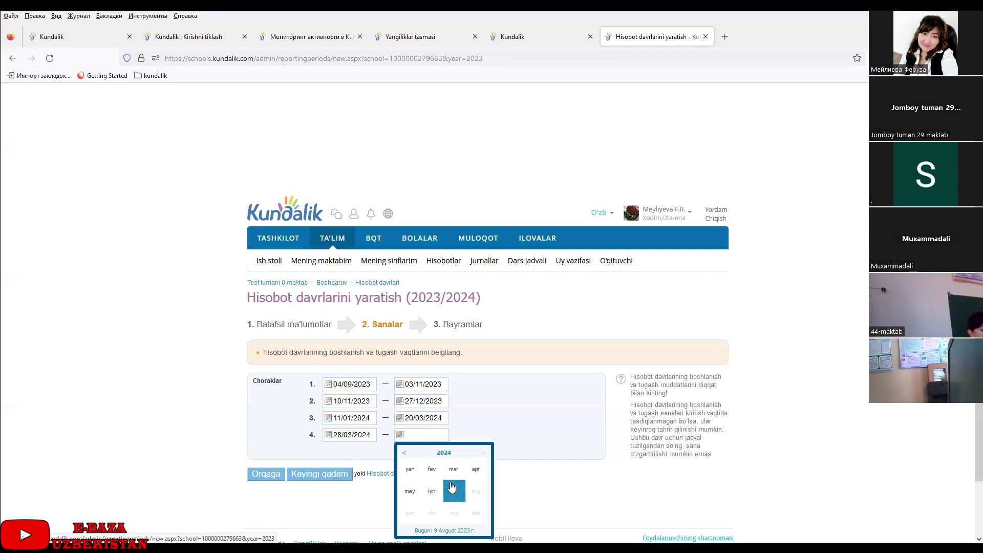
pyautogui.click(409, 491)
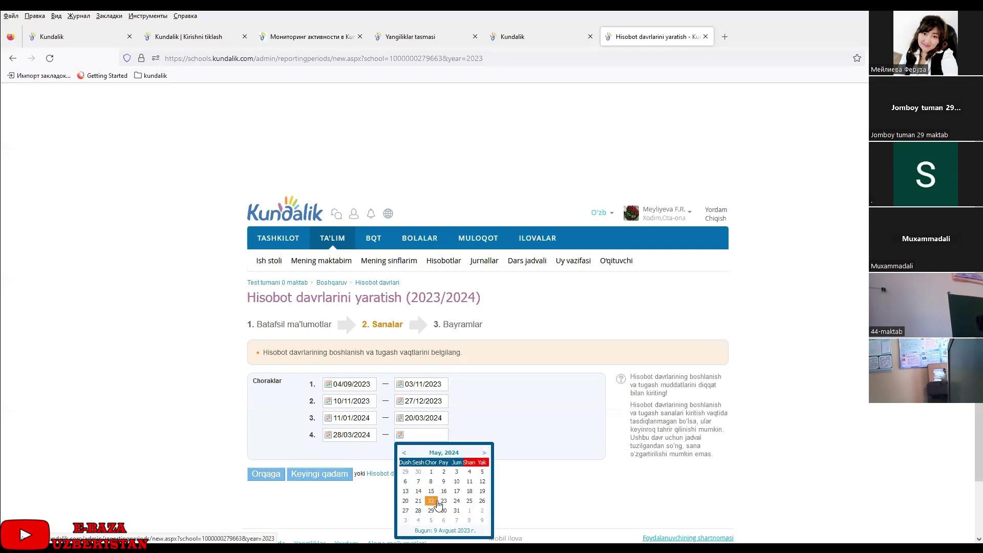
pyautogui.click(469, 500)
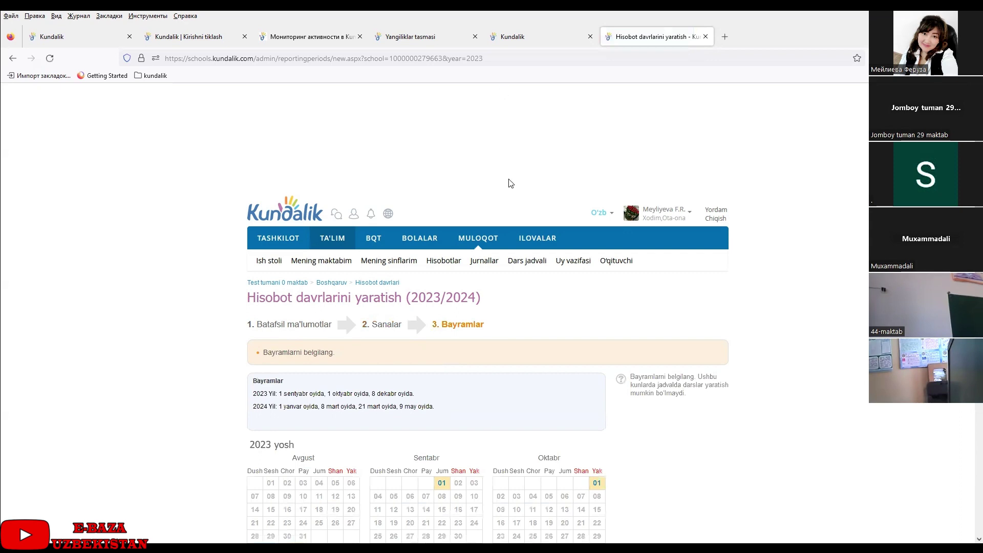
# Step: Review the holidays step, then return to Maktabning boshqaruvi via the Boshqaruv breadcrumb
pyautogui.scroll(-12, 402, 271)
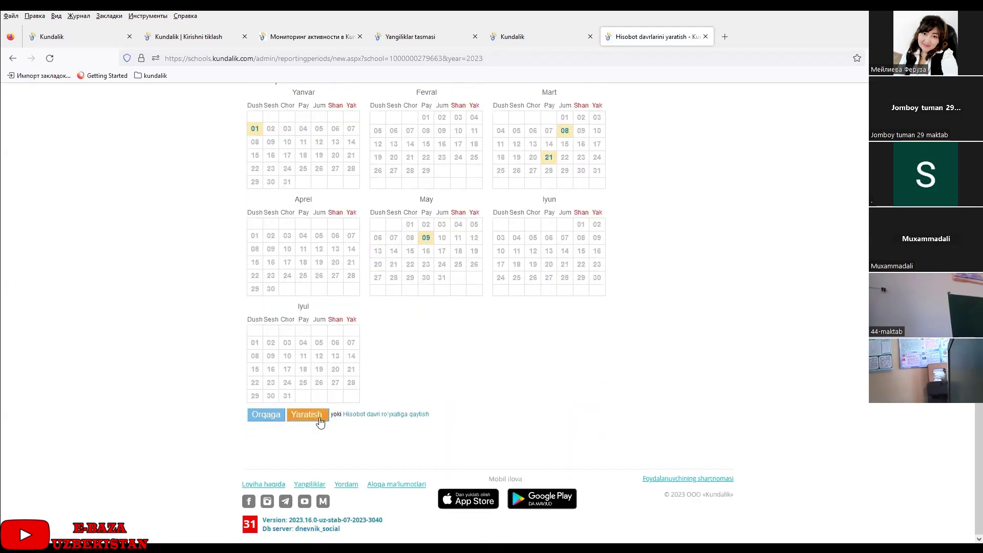
pyautogui.scroll(12, 320, 410)
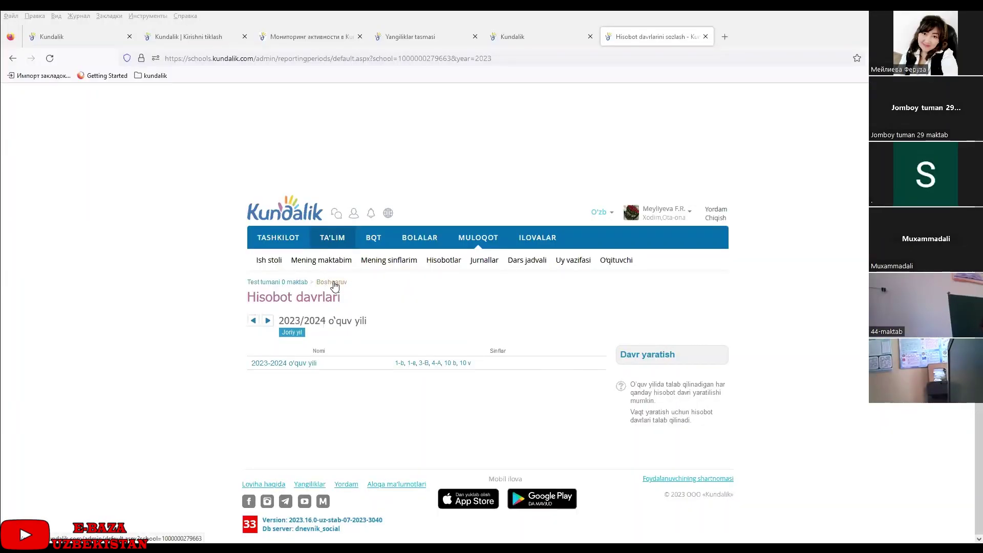
pyautogui.click(332, 282)
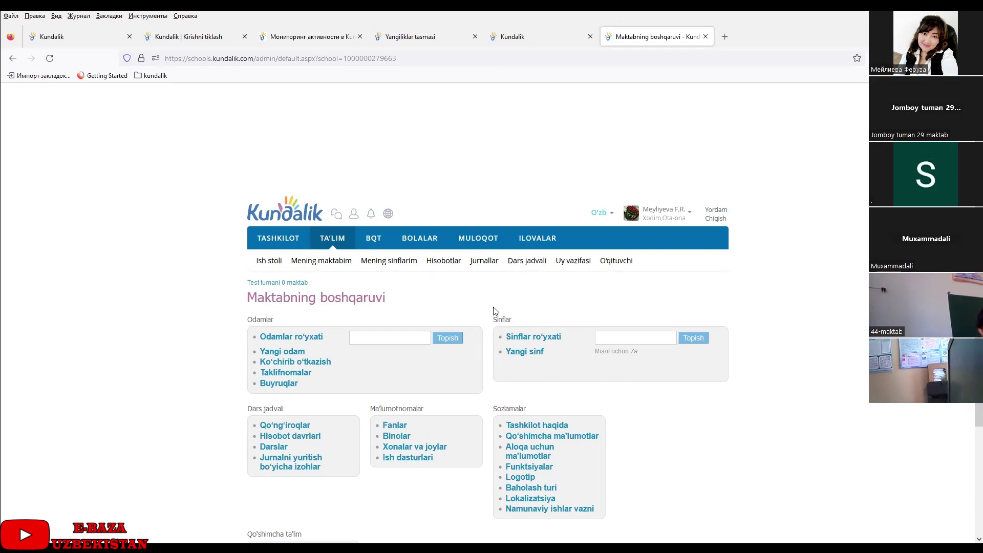
# Step: Switch to Monitoring, return to the Республика Узбекистан view and sign in
pyautogui.click(309, 36)
pyautogui.click(248, 160)
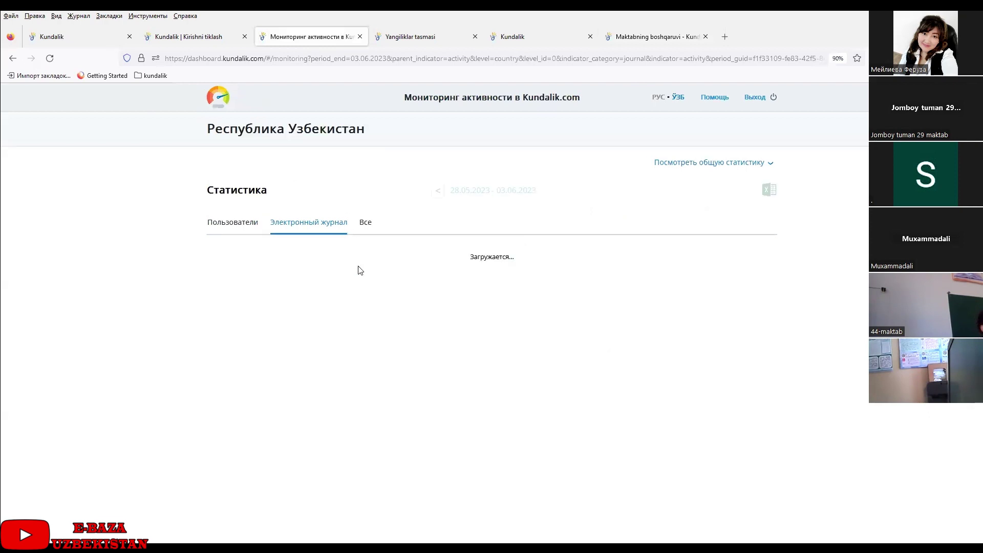
pyautogui.click(505, 188)
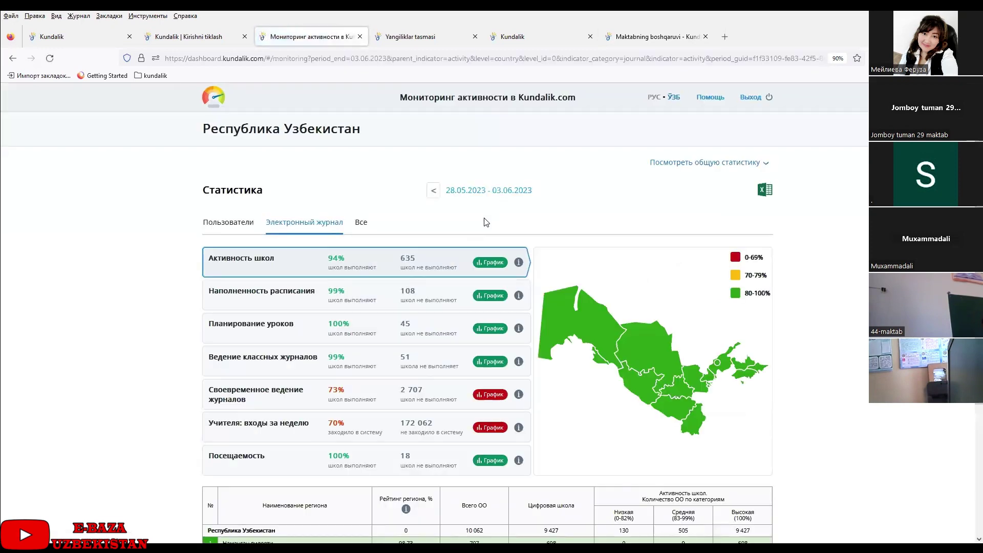
pyautogui.scroll(-5, 432, 254)
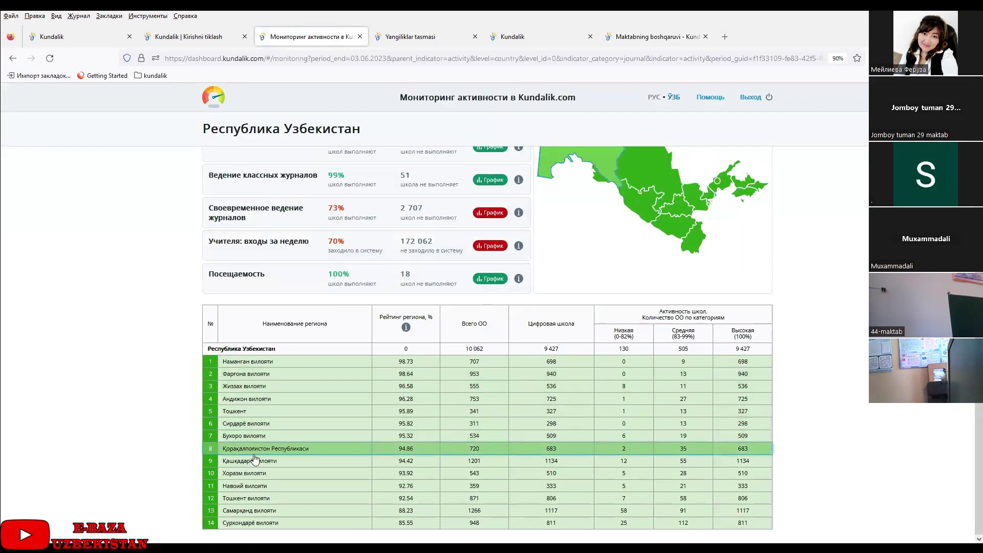
# Step: Drill into Samarqand region, Jomboy district and 43-maktab, then open the school's reports
pyautogui.click(268, 511)
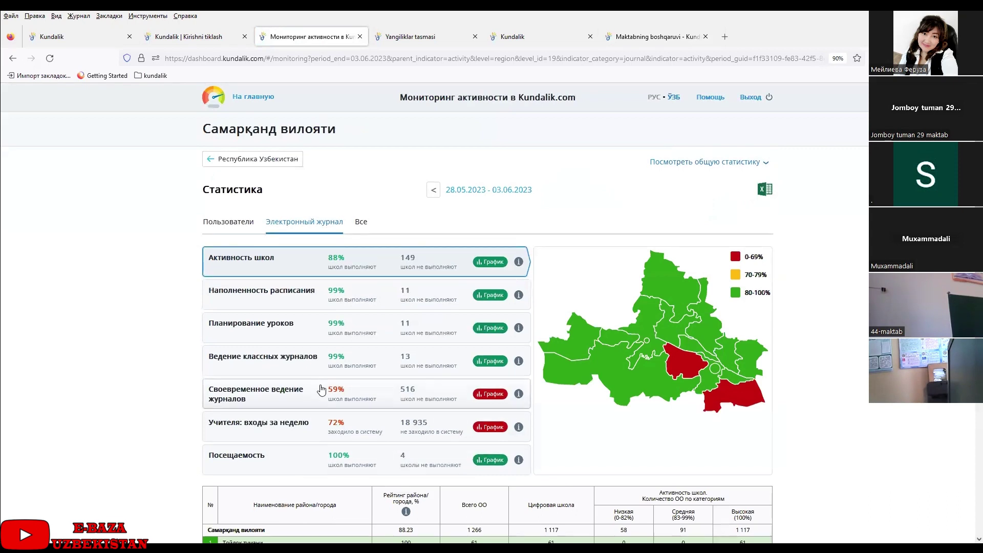
pyautogui.scroll(-4, 317, 392)
pyautogui.click(317, 387)
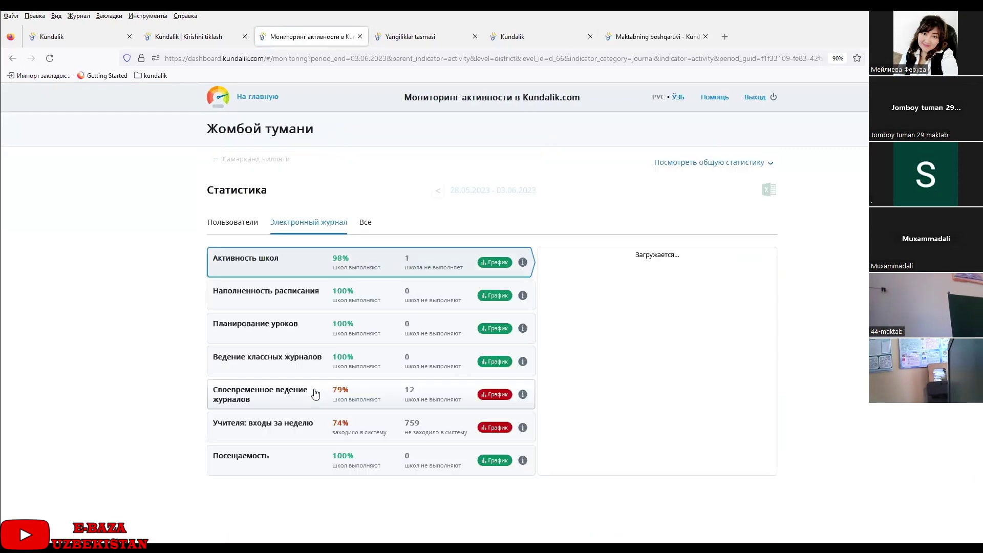
pyautogui.scroll(-5, 318, 390)
pyautogui.click(318, 388)
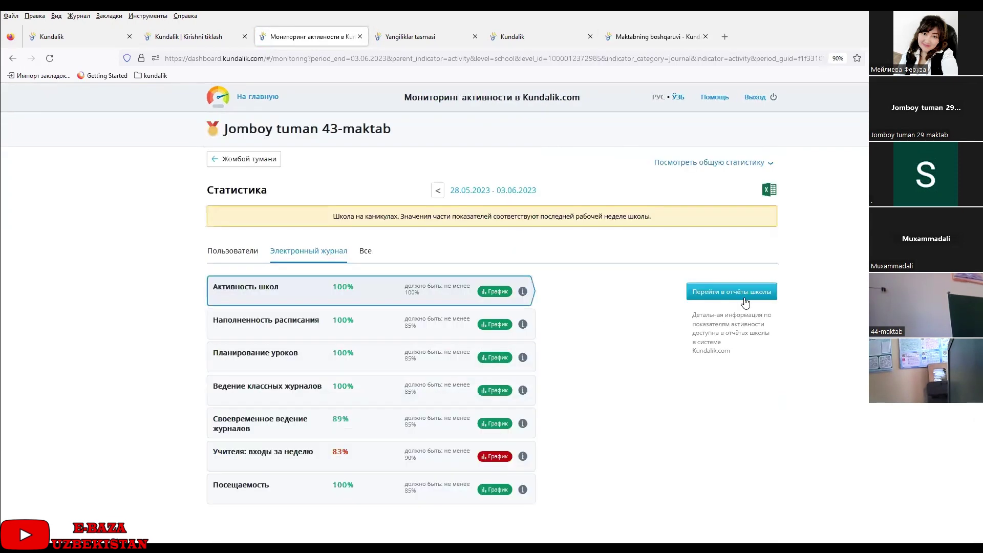
pyautogui.click(732, 291)
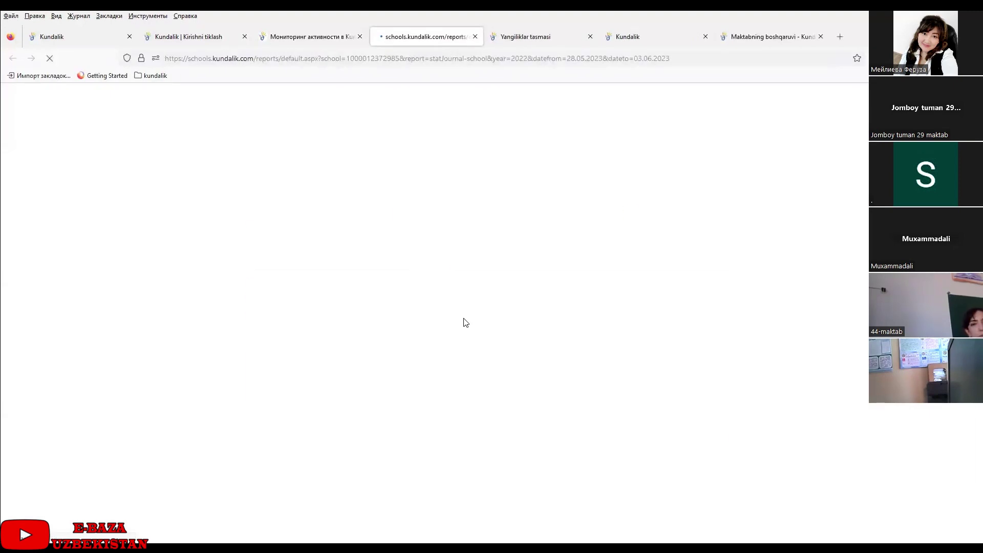
# Step: Go to Jomboy tuman 43-maktab's page and open its Maktabning boshqaruvi settings
pyautogui.click(279, 283)
pyautogui.click(720, 287)
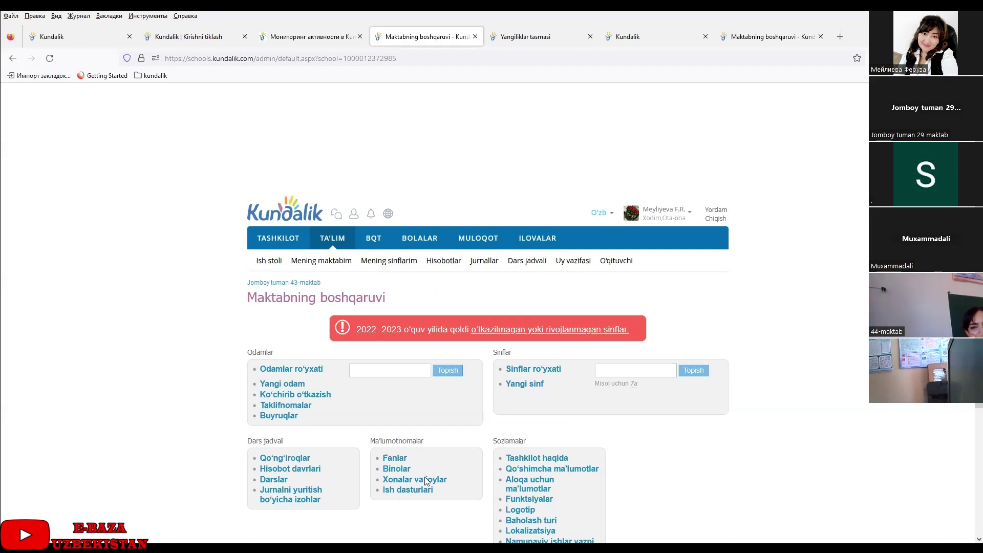
pyautogui.scroll(-1, 558, 422)
pyautogui.scroll(-1, 551, 419)
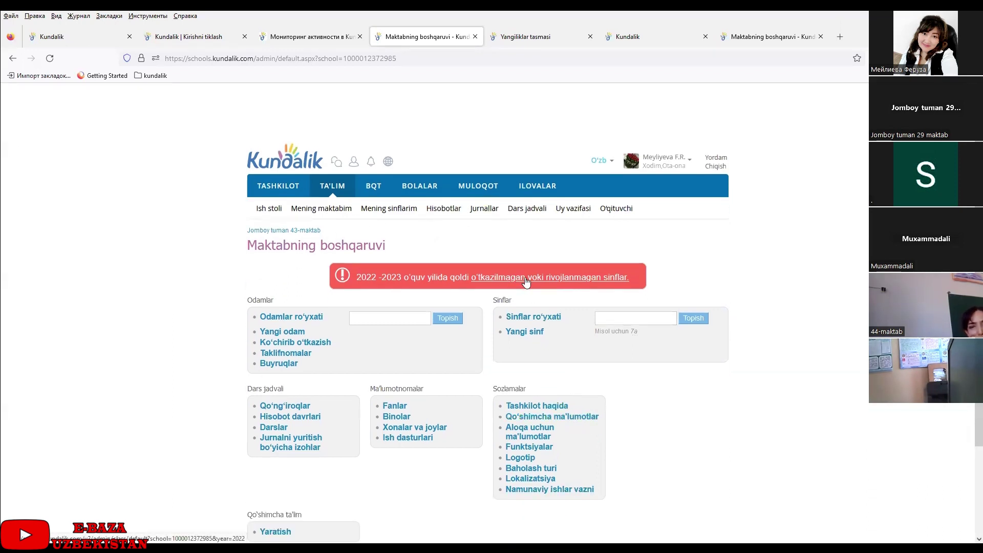
# Step: Open the untransferred-classes list, look at Chiqarish, then open class 9's settings
pyautogui.click(526, 281)
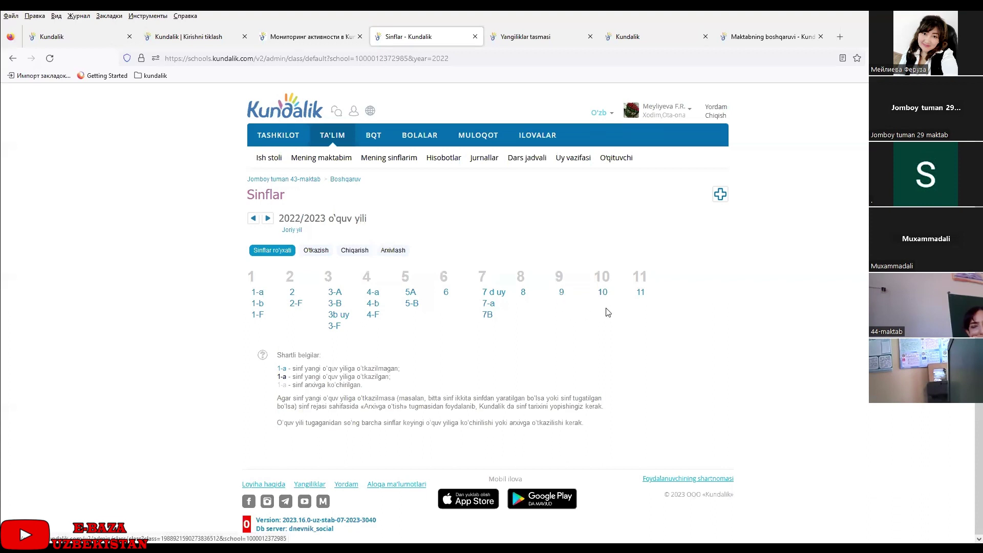
pyautogui.click(355, 251)
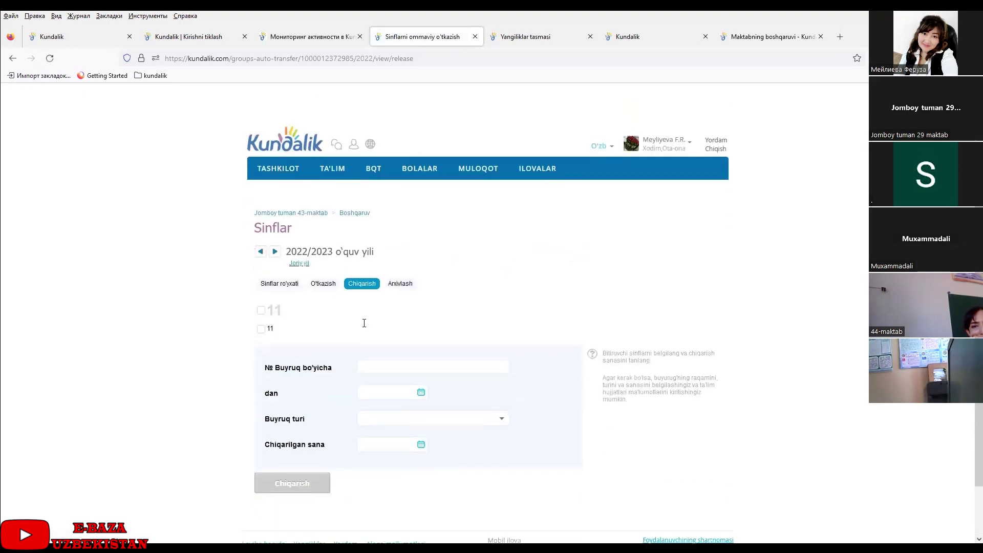
pyautogui.scroll(-2, 364, 323)
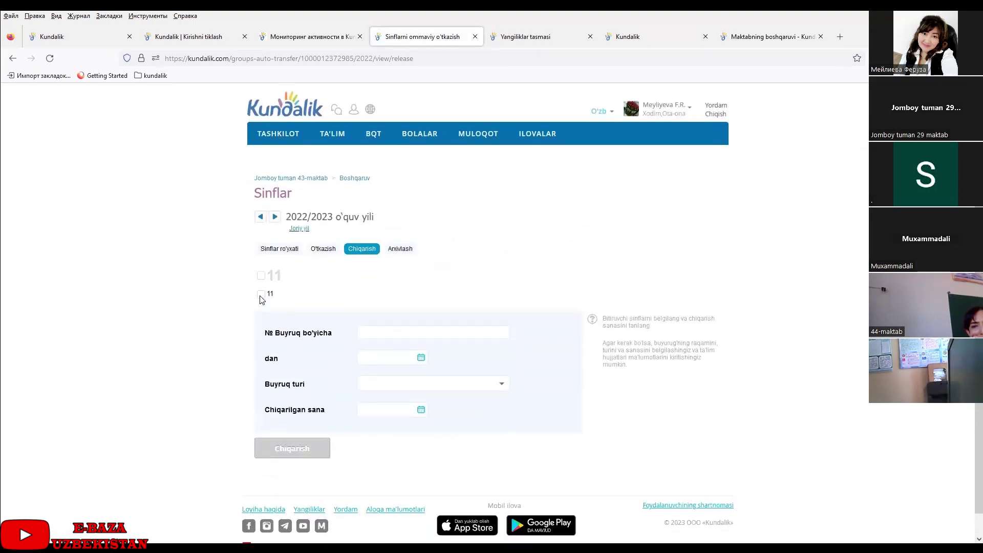
pyautogui.click(14, 58)
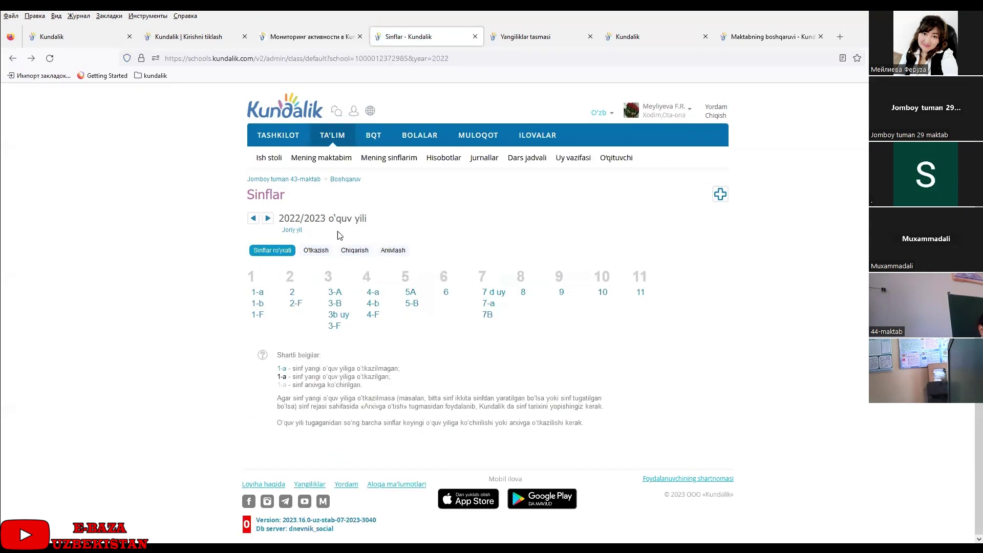
pyautogui.click(561, 293)
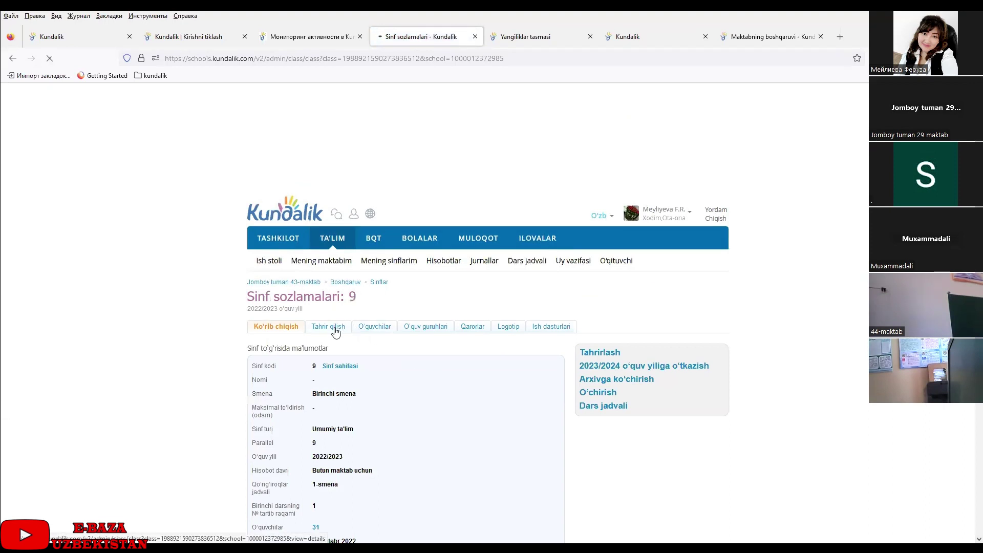
# Step: Mark class 9 as Bitiruvchi sinf and save its details
pyautogui.click(335, 332)
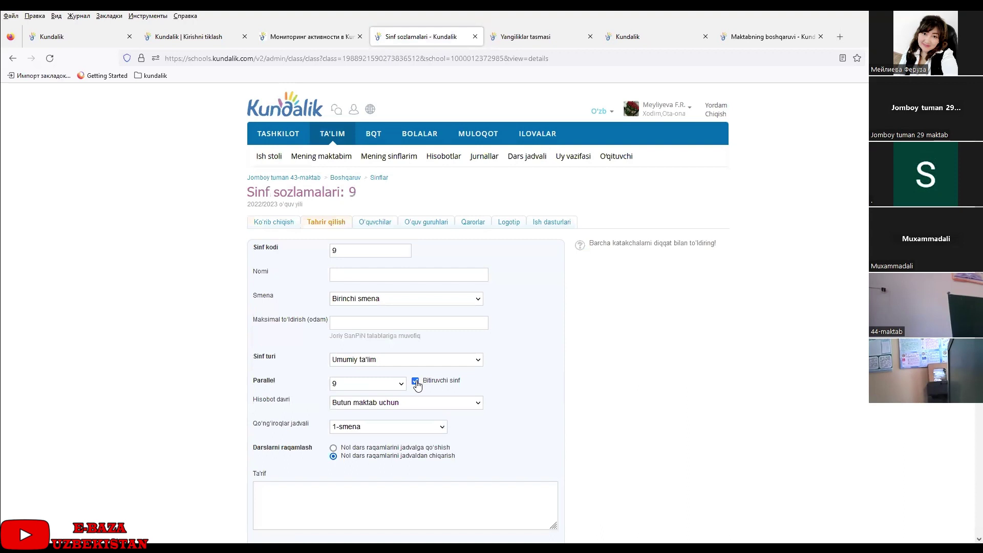
pyautogui.scroll(-4, 416, 385)
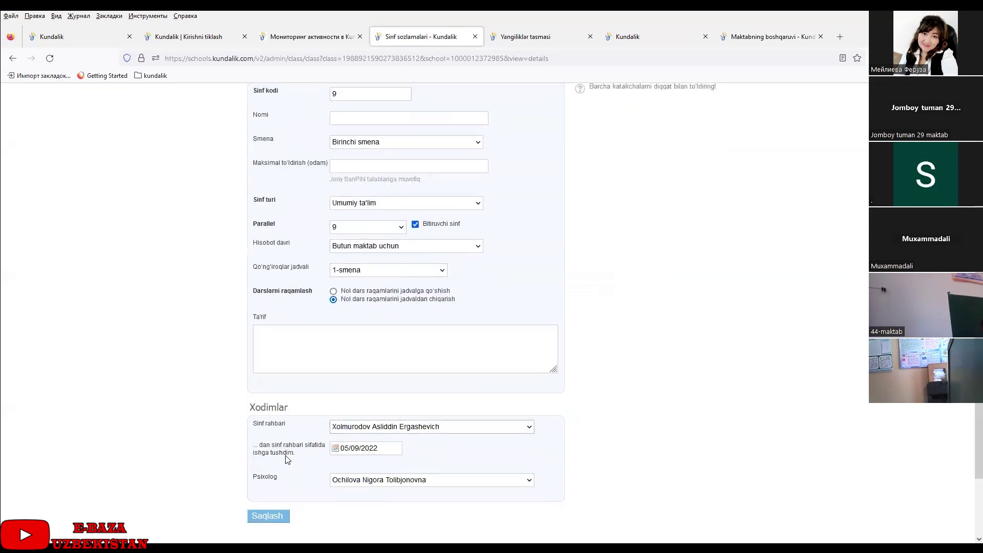
pyautogui.click(282, 464)
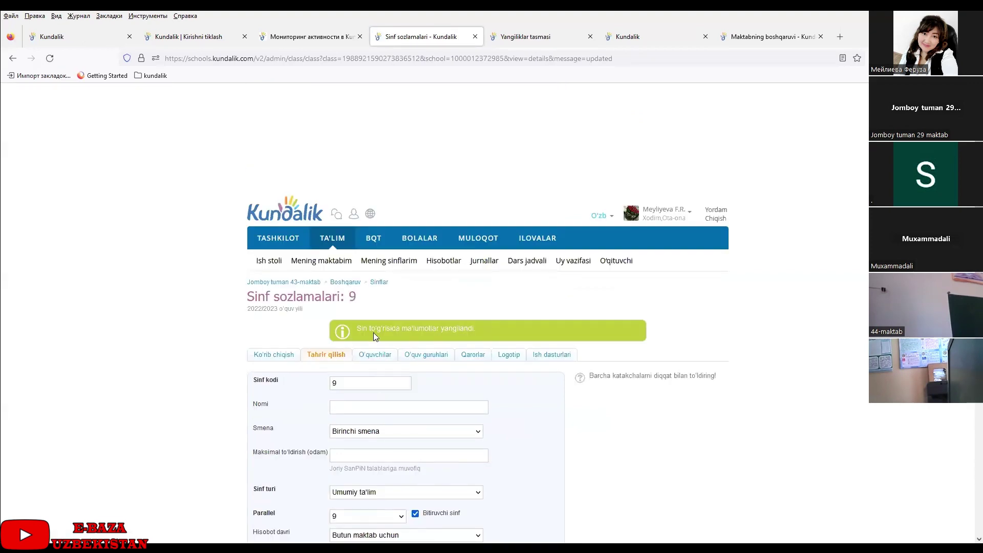
# Step: On the Chiqarish graduation page, tick classes 9 and 11
pyautogui.click(379, 284)
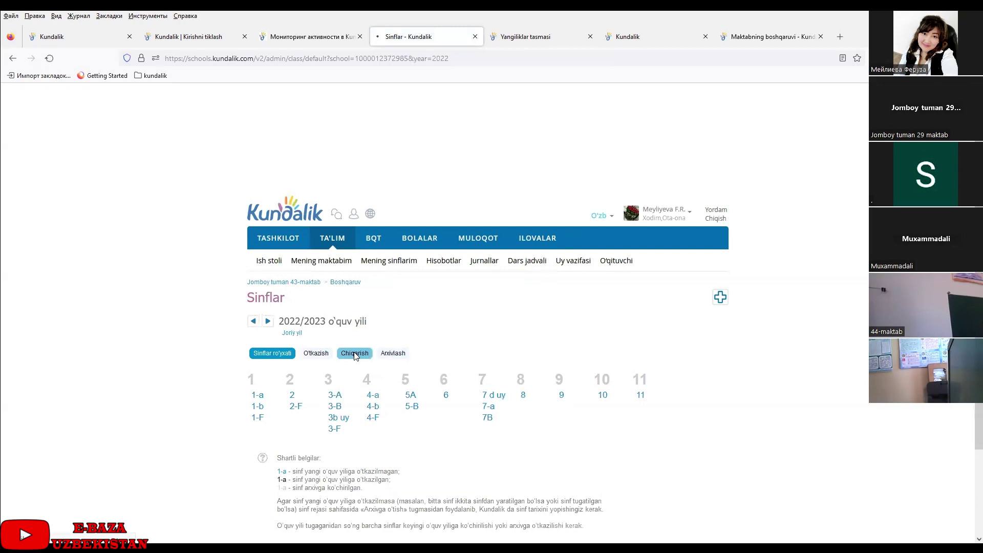
pyautogui.click(355, 353)
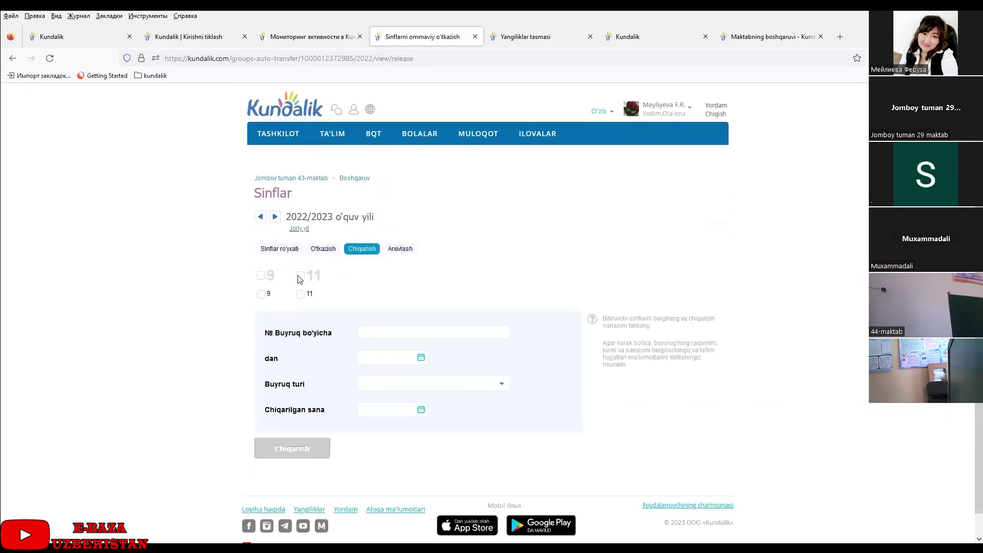
pyautogui.click(261, 277)
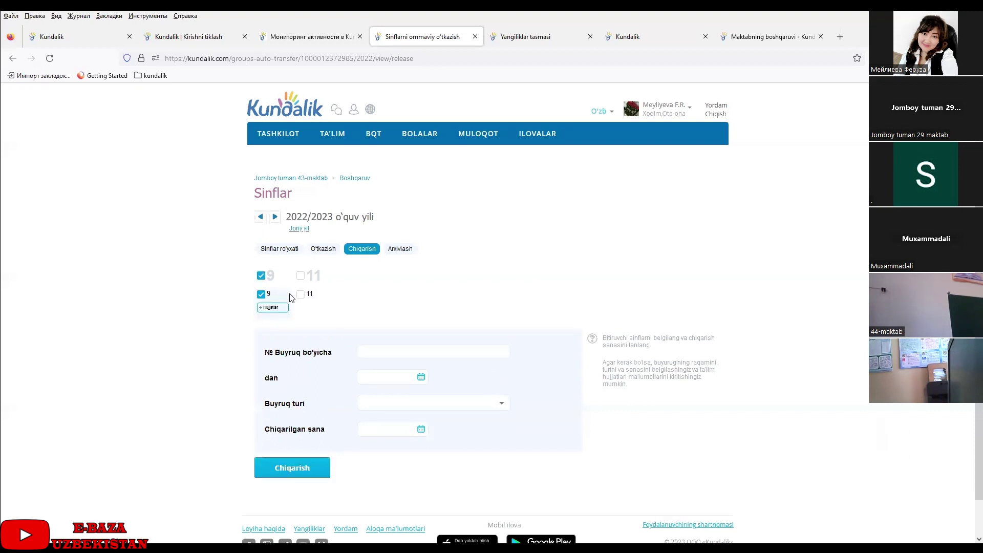
pyautogui.click(301, 276)
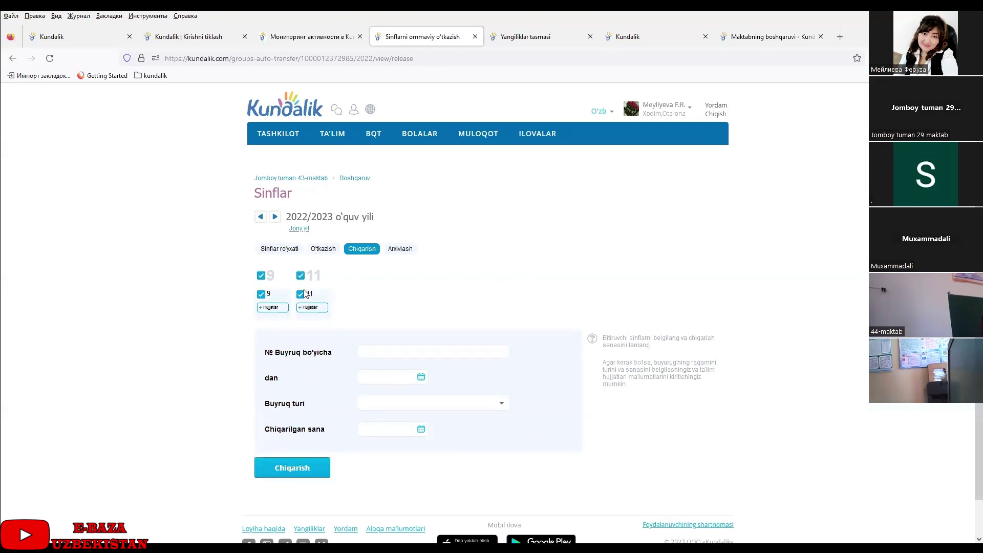
# Step: Set class 9's first student's document to O'rta umumiy ta'lim attestati and close the window
pyautogui.click(279, 313)
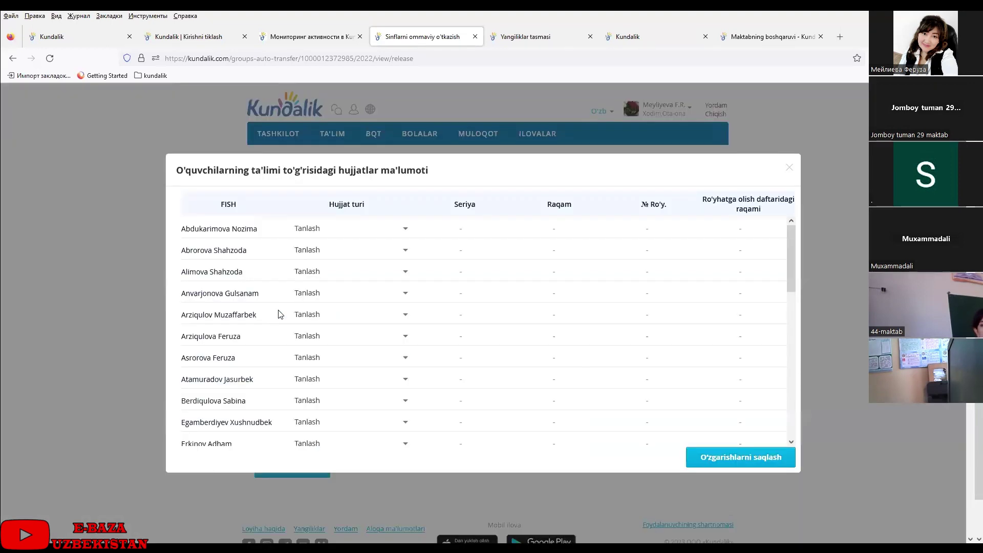
pyautogui.click(365, 226)
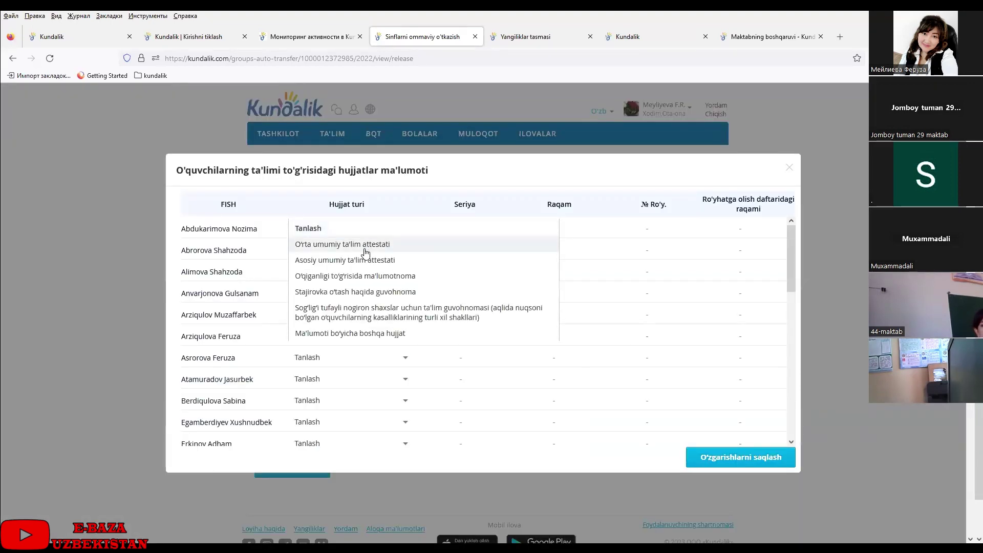
pyautogui.click(365, 245)
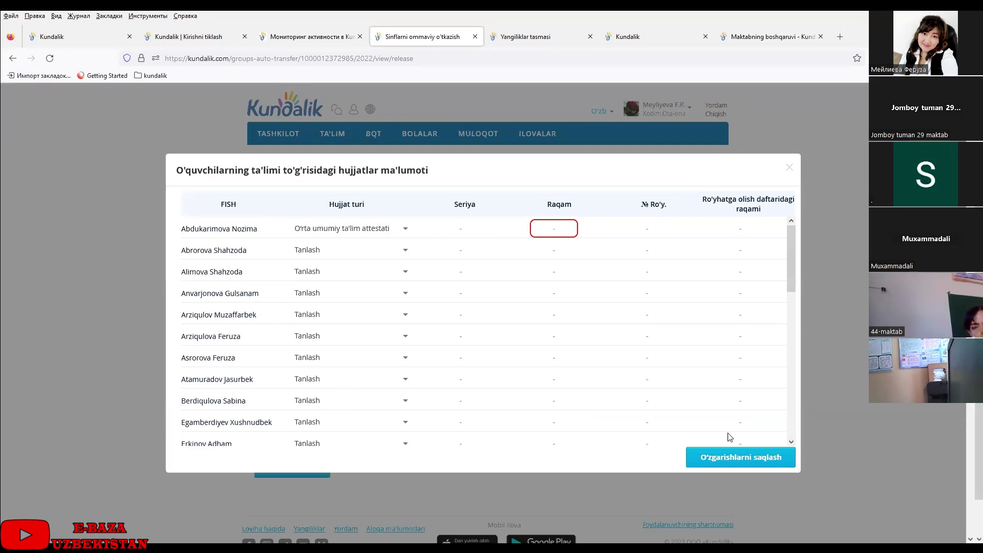
pyautogui.click(790, 169)
# Step: View class 11 students' document types, then close the documents window
pyautogui.click(321, 309)
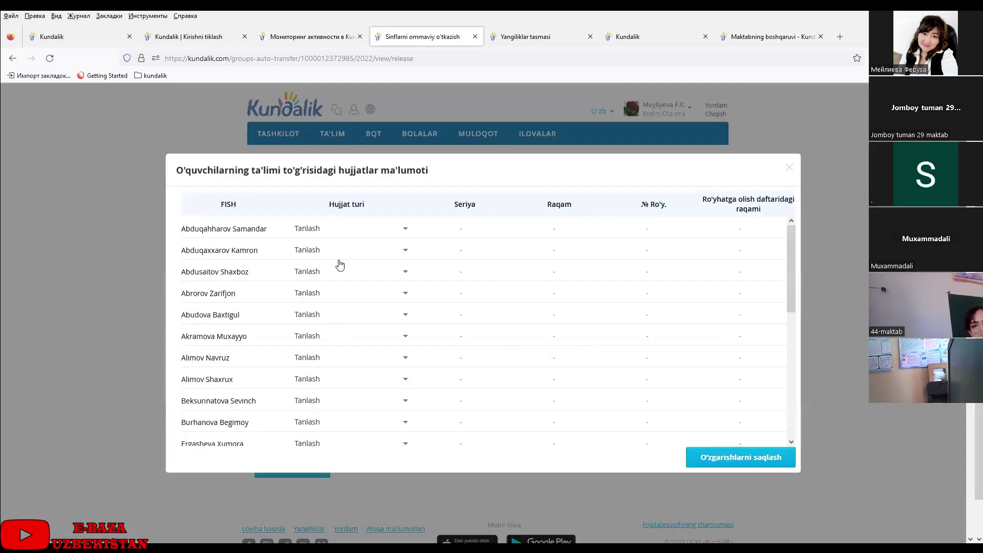
pyautogui.click(350, 232)
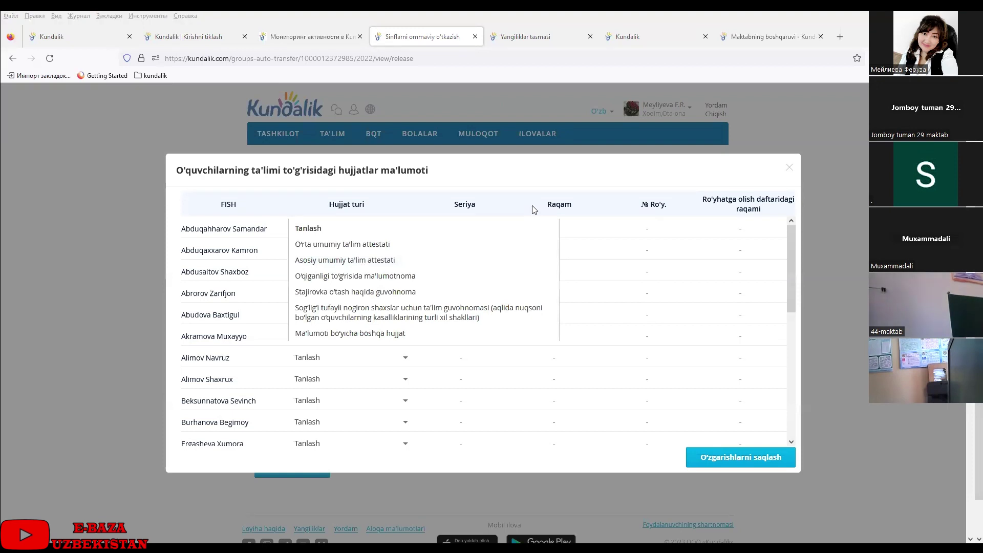
pyautogui.click(790, 172)
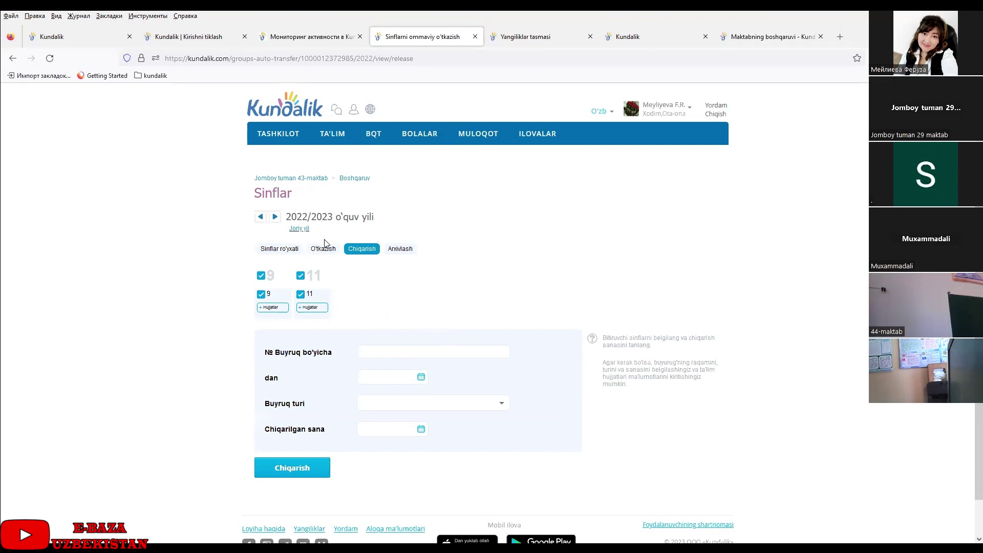
# Step: From Boshqaruv, open the untransferred classes and tick grades 1–8 and 10 for transfer
pyautogui.click(358, 181)
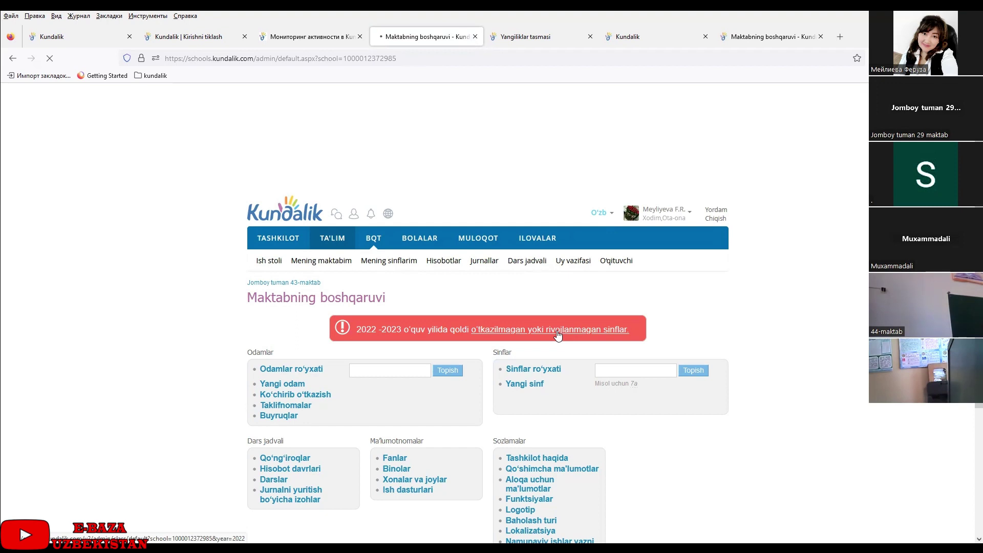
pyautogui.click(318, 353)
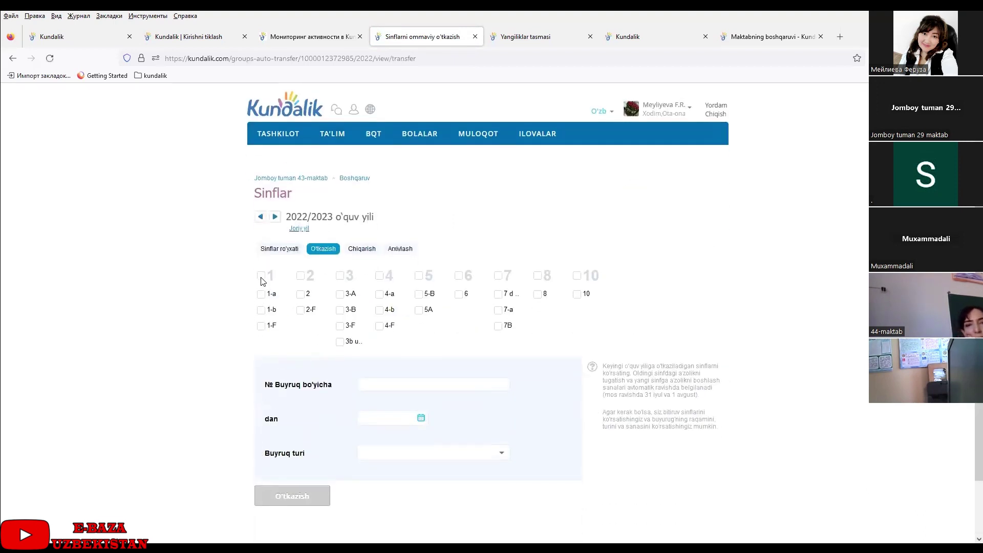
pyautogui.click(261, 275)
pyautogui.click(300, 276)
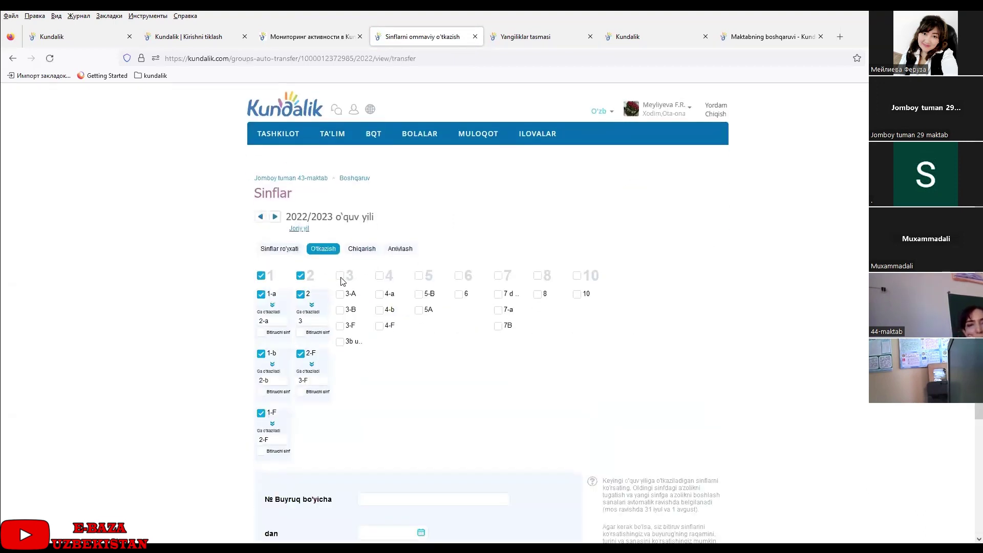
pyautogui.click(340, 275)
pyautogui.click(380, 276)
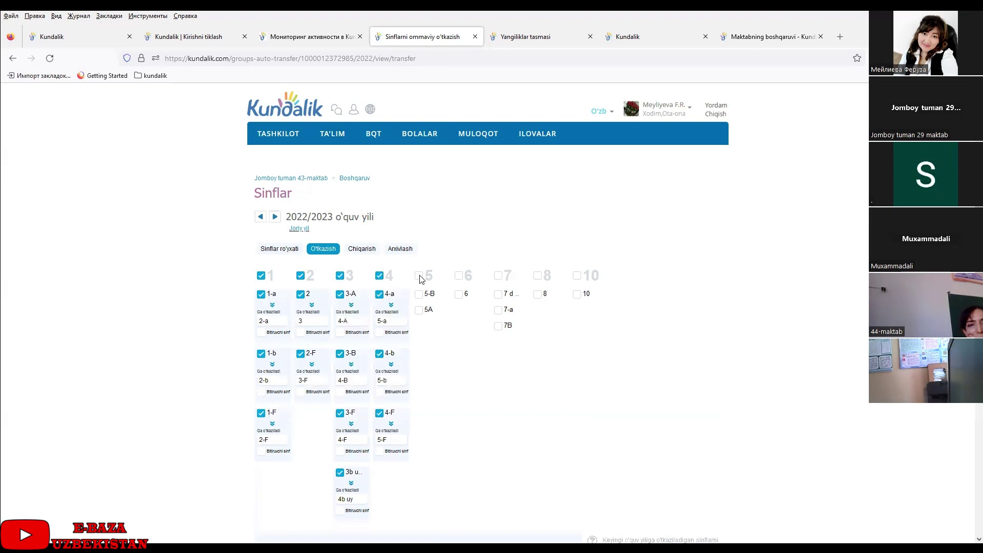
pyautogui.click(419, 276)
pyautogui.click(458, 276)
pyautogui.click(498, 276)
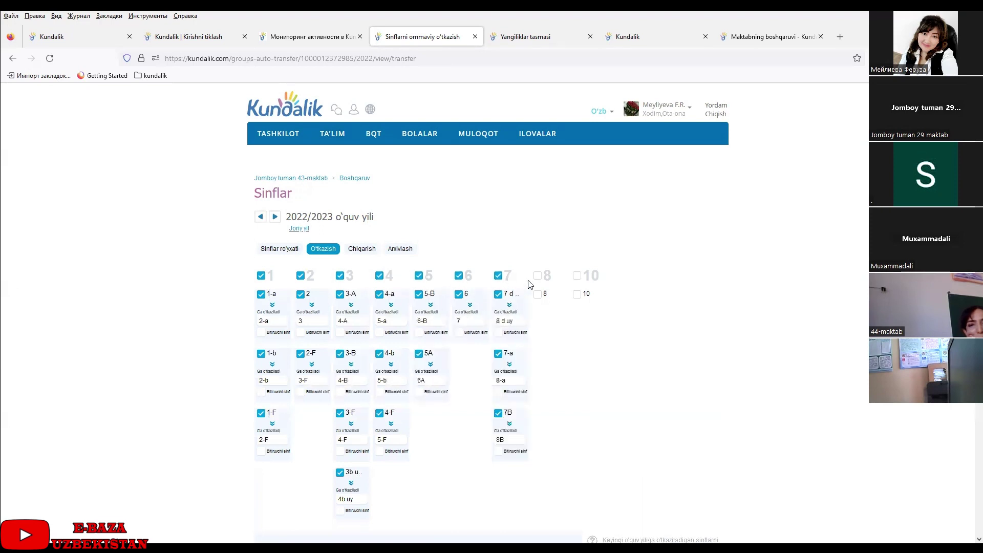
pyautogui.click(537, 276)
pyautogui.click(578, 276)
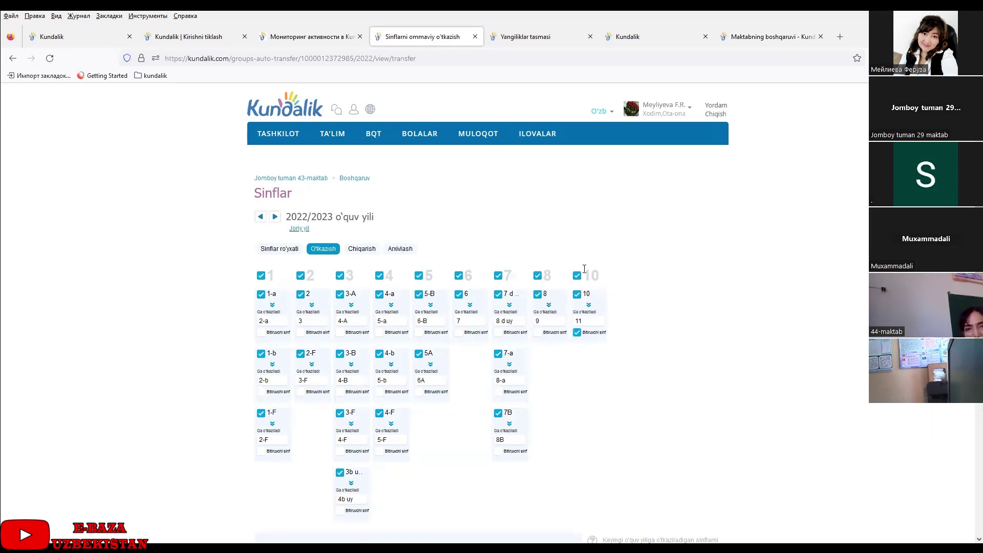
pyautogui.scroll(-5, 525, 305)
# Step: Enter transfer order number 65 with the order date 17.06.2023
pyautogui.click(383, 313)
pyautogui.write('65')
pyautogui.click(389, 343)
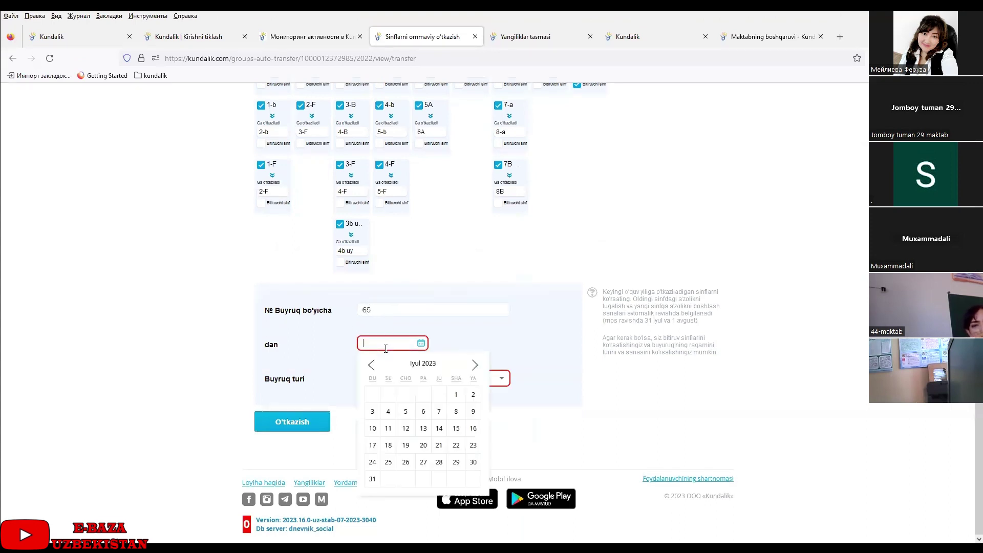
pyautogui.click(369, 364)
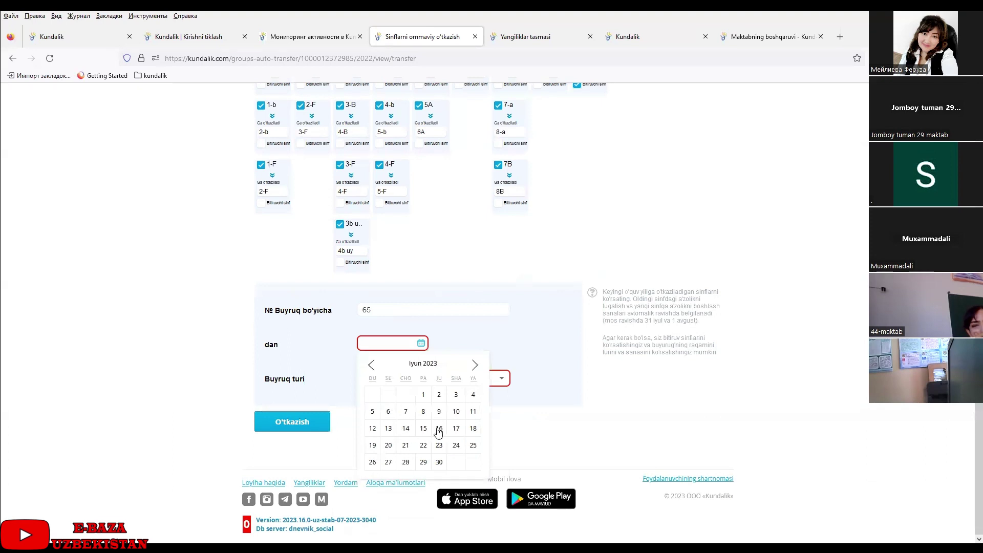
pyautogui.click(456, 428)
# Step: Open the Buyruq turi order-type list and review the form
pyautogui.click(403, 381)
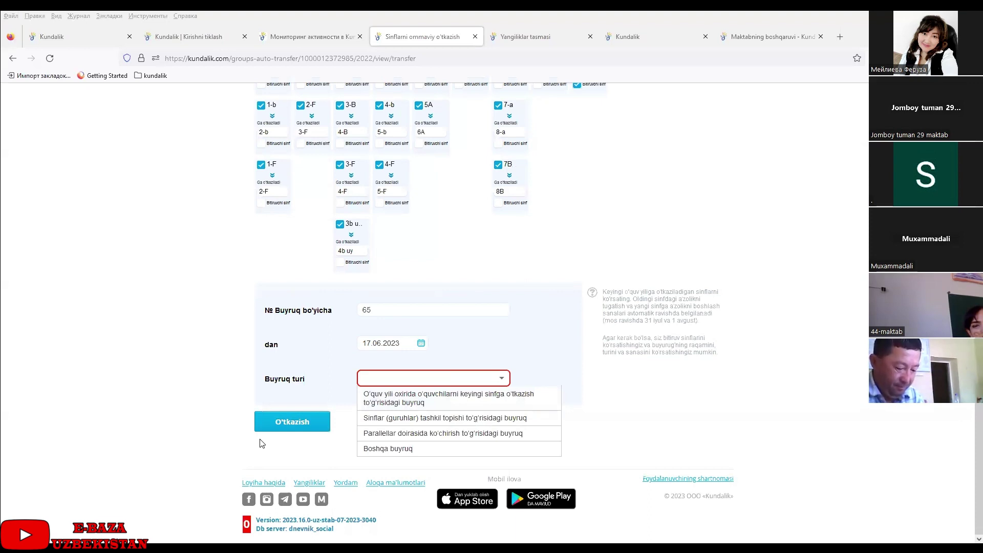
pyautogui.scroll(3, 491, 299)
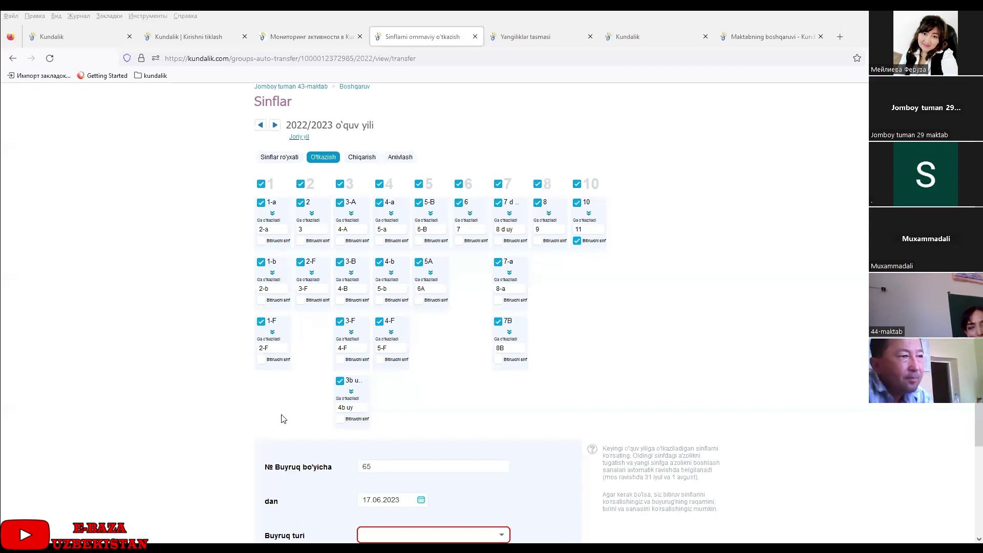
pyautogui.scroll(2, 284, 419)
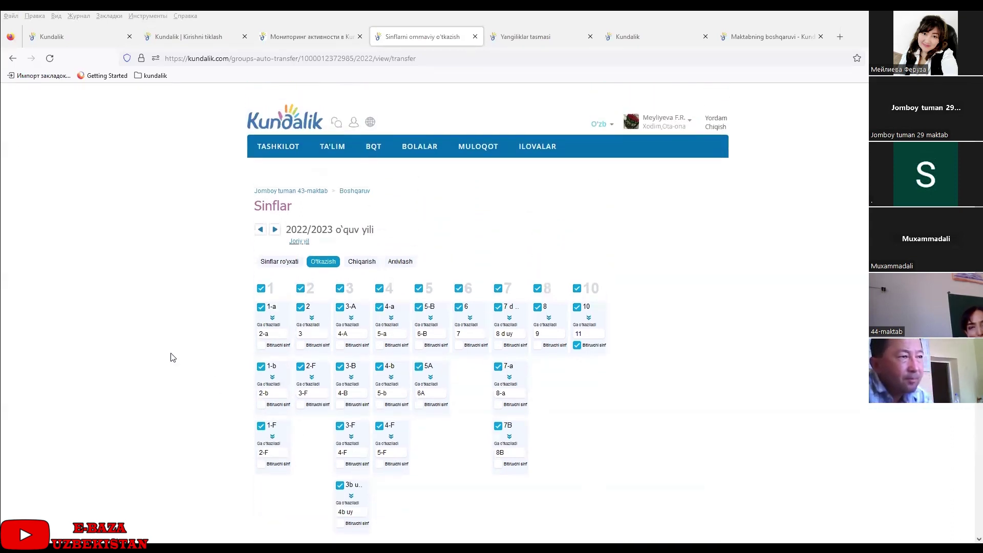
# Step: Open the 2023/2024 Sinflar list for Test tumani 0 maktab via Boshqaruv, TA'LIM and Administratsiya
pyautogui.click(356, 196)
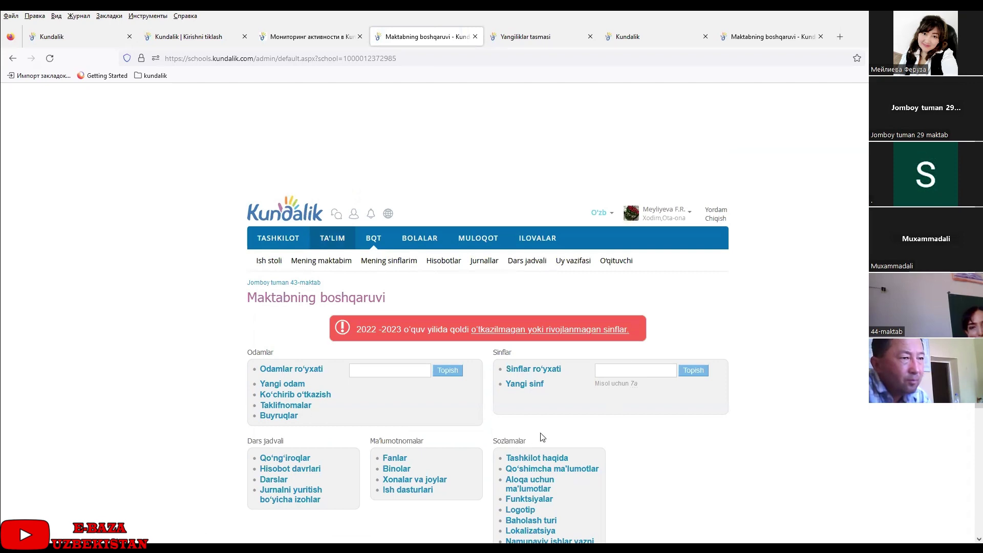
pyautogui.click(334, 245)
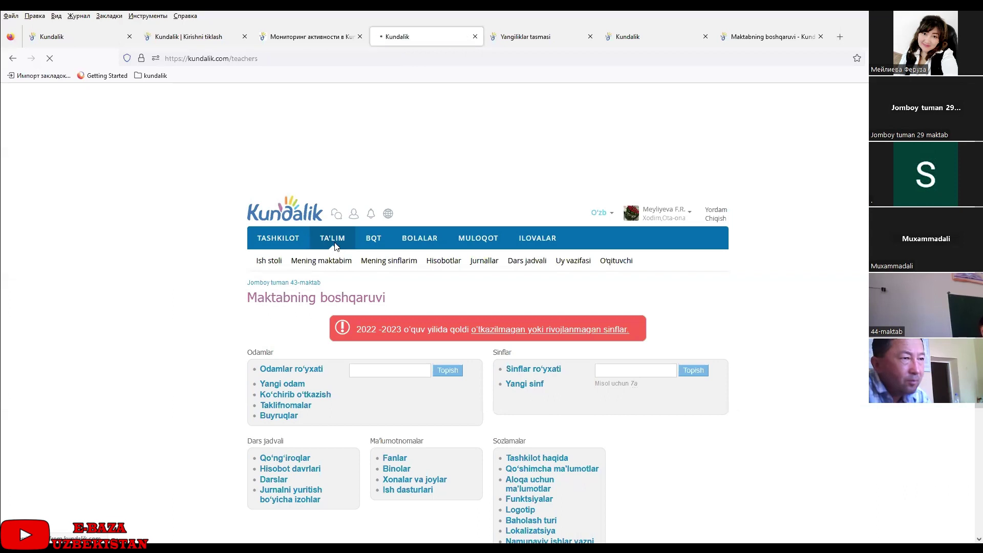
pyautogui.click(605, 338)
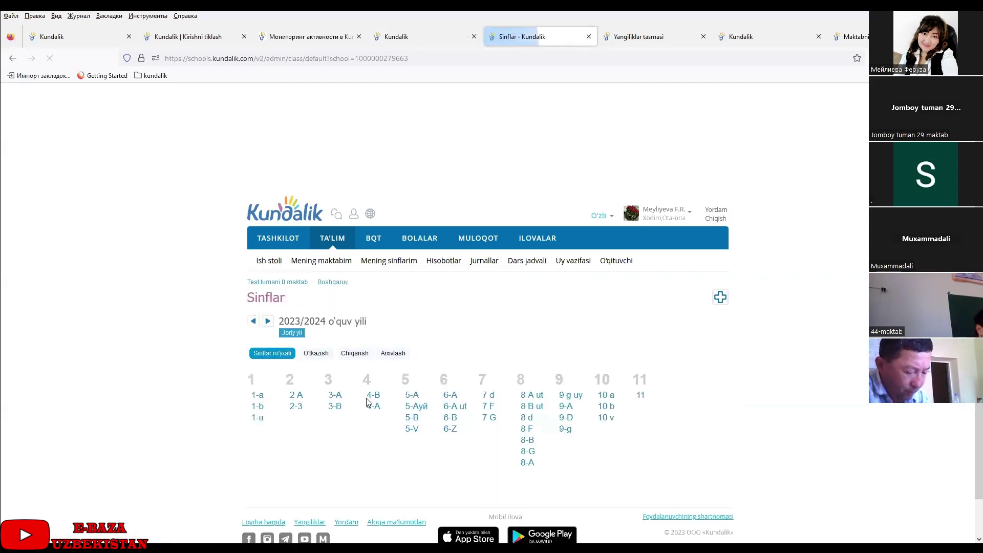
# Step: Delete class 1-в, then try deleting 10 b, which is refused because it holds data
pyautogui.click(257, 420)
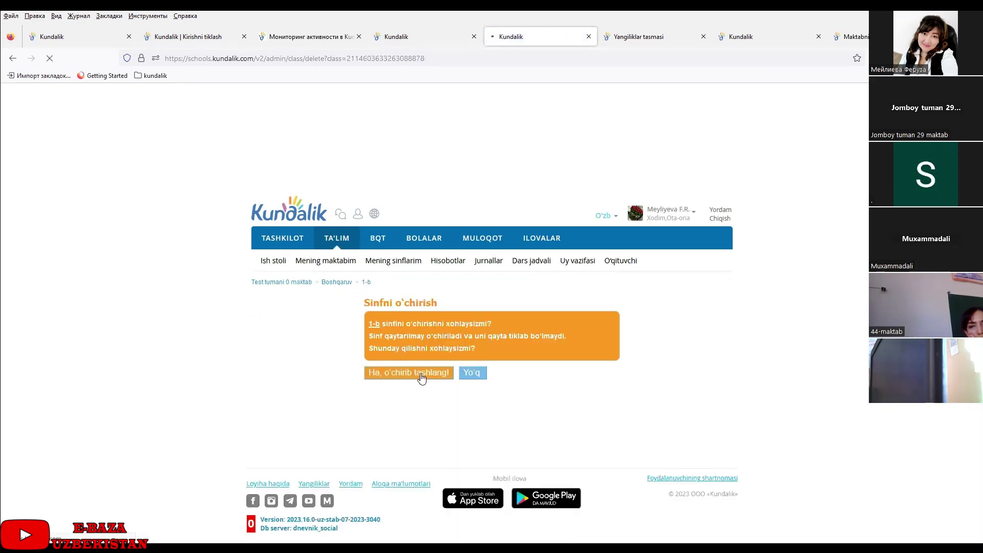
pyautogui.click(421, 377)
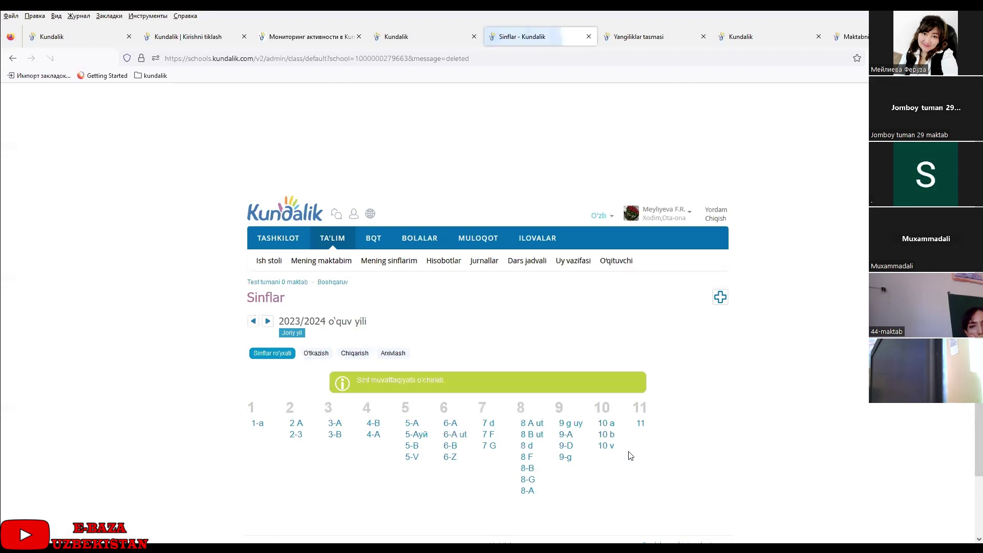
pyautogui.click(605, 435)
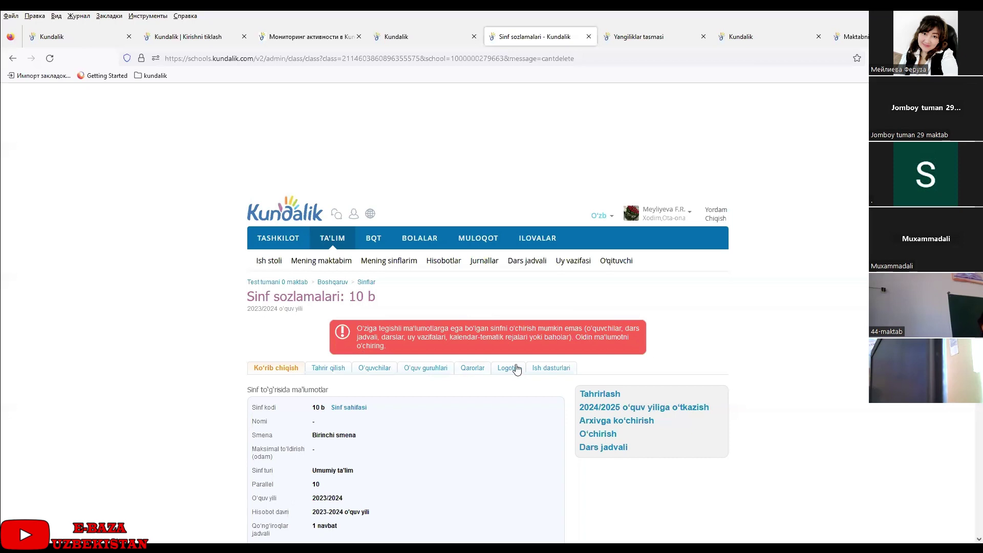
pyautogui.scroll(-2, 417, 392)
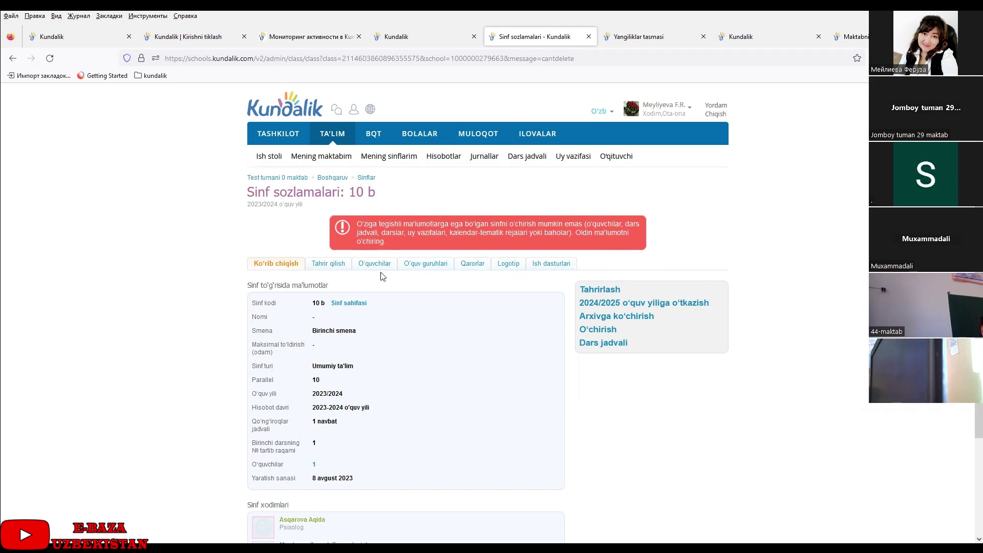
pyautogui.click(365, 182)
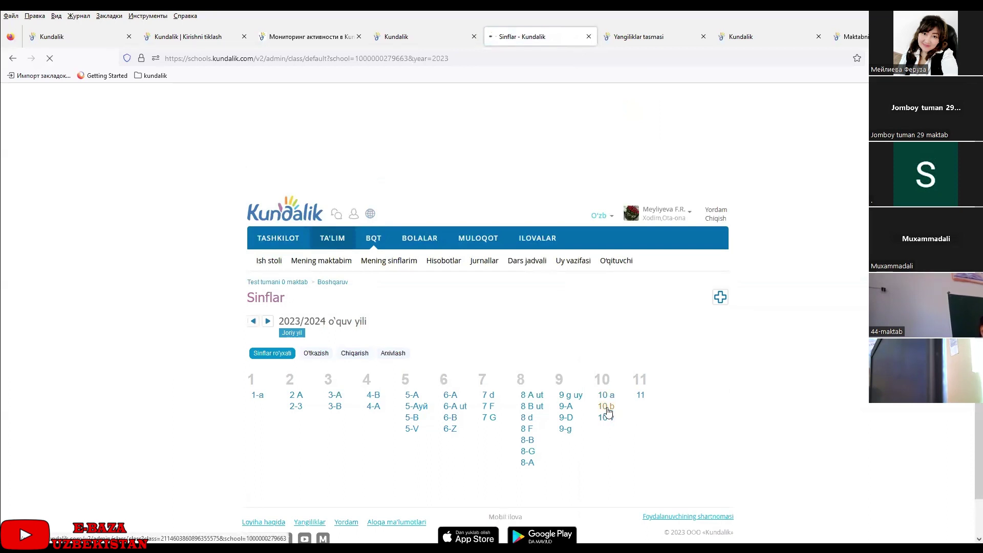
# Step: Start moving a 10 b student to another class, choosing 10 a as the target
pyautogui.click(607, 409)
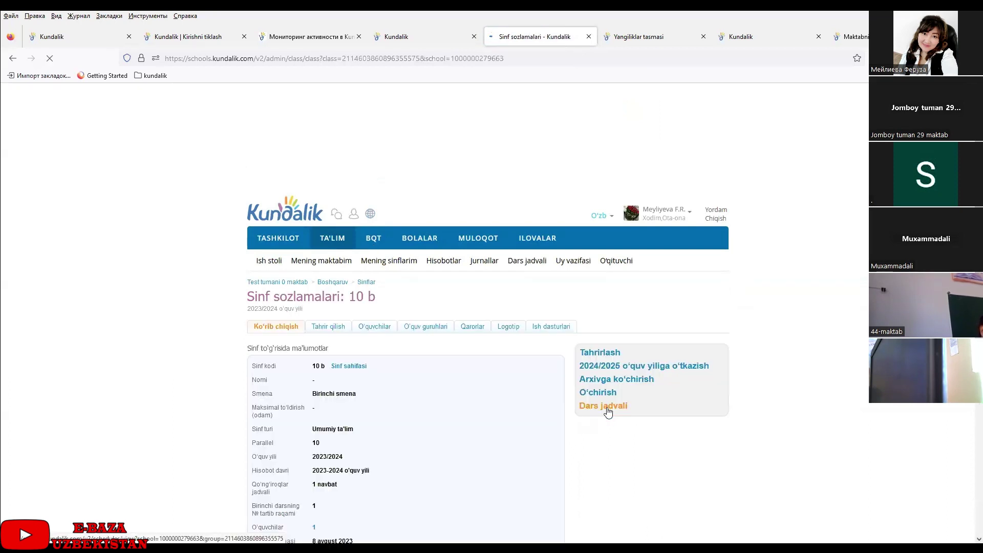
pyautogui.click(368, 331)
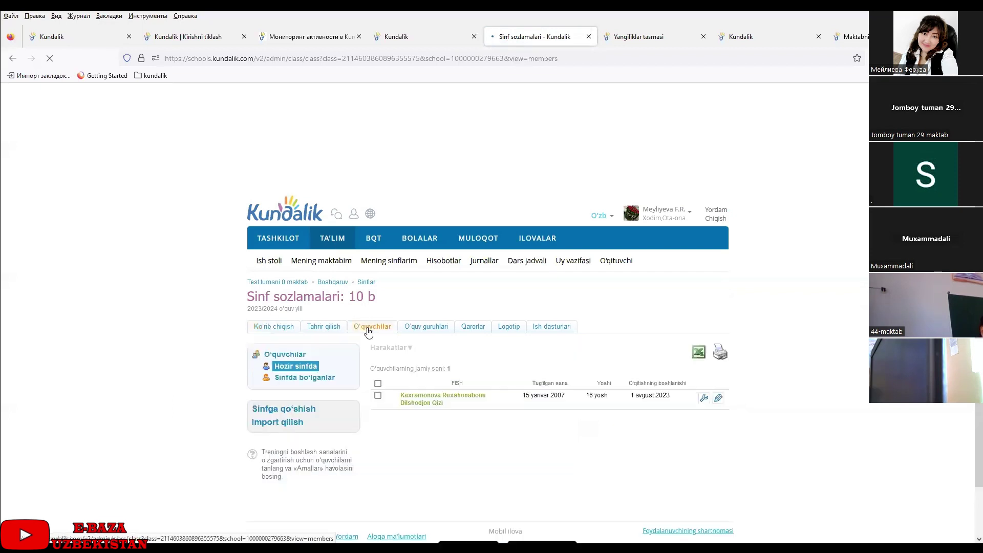
pyautogui.click(437, 399)
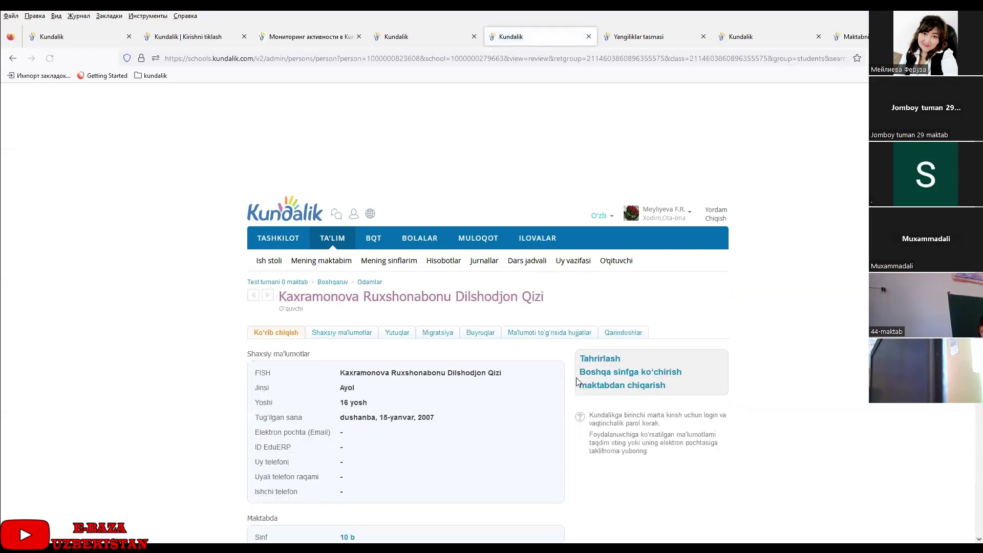
pyautogui.click(593, 373)
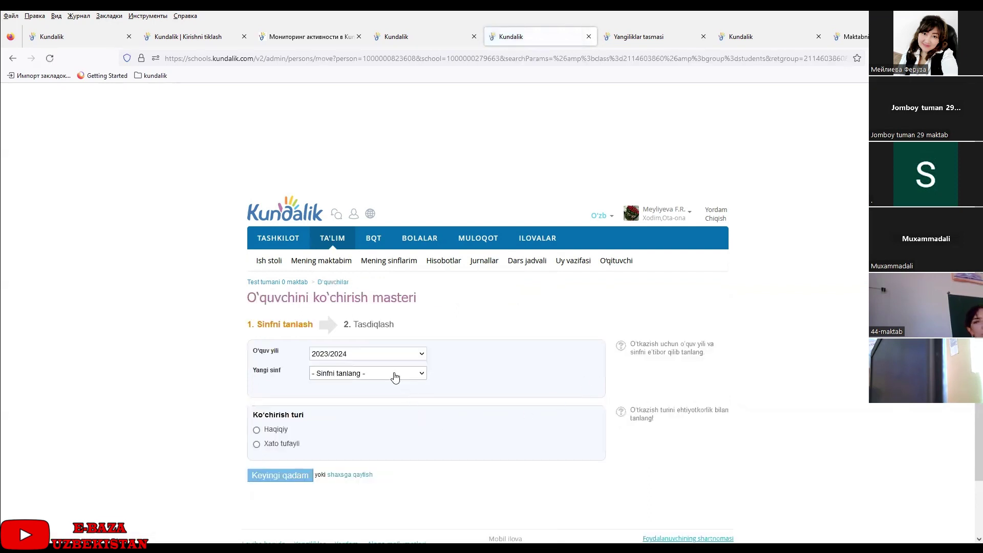
pyautogui.click(395, 377)
pyautogui.scroll(-5, 362, 324)
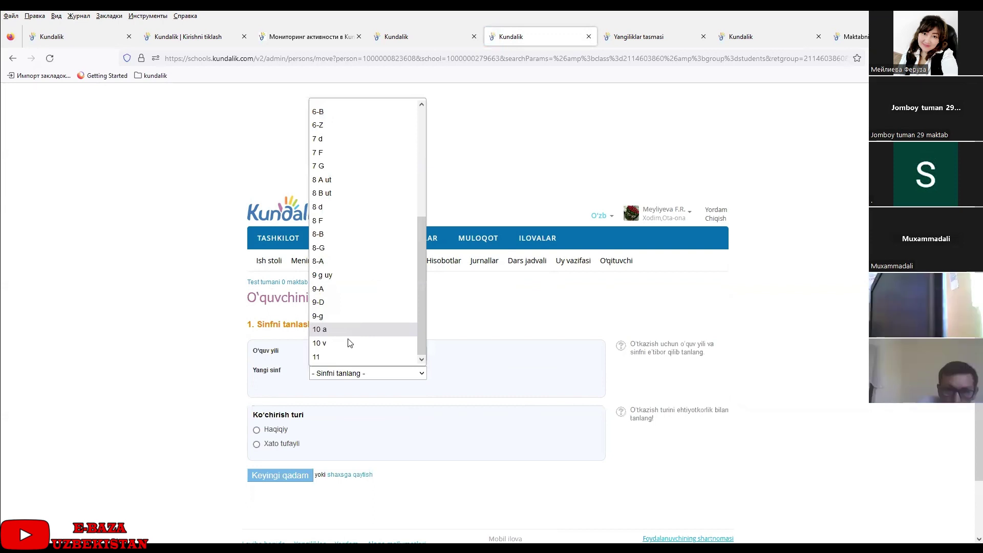
pyautogui.click(350, 330)
# Step: Mark it a genuine transfer under order No. 1 dated 03/08/2023, parallel-class transfer type
pyautogui.click(256, 429)
pyautogui.click(369, 446)
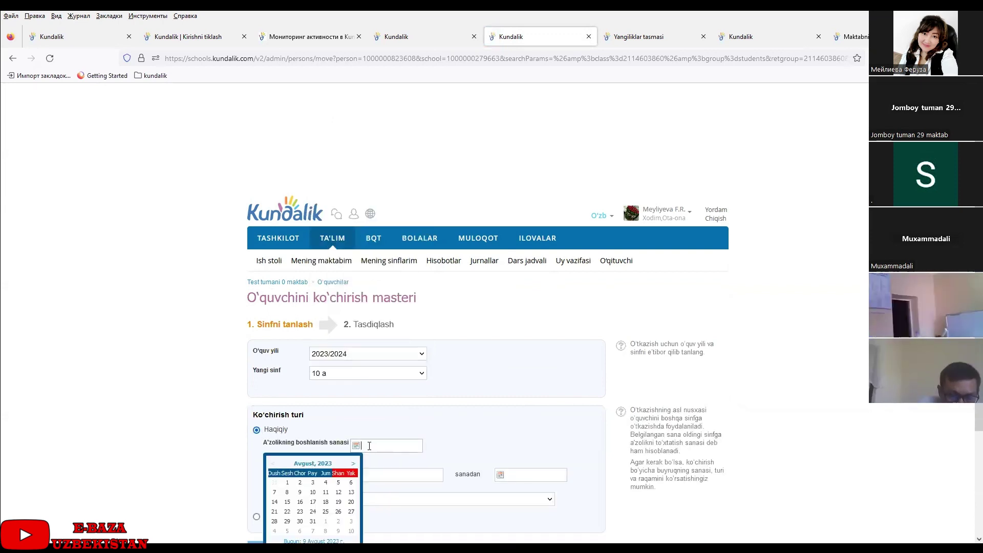
pyautogui.scroll(-2, 369, 446)
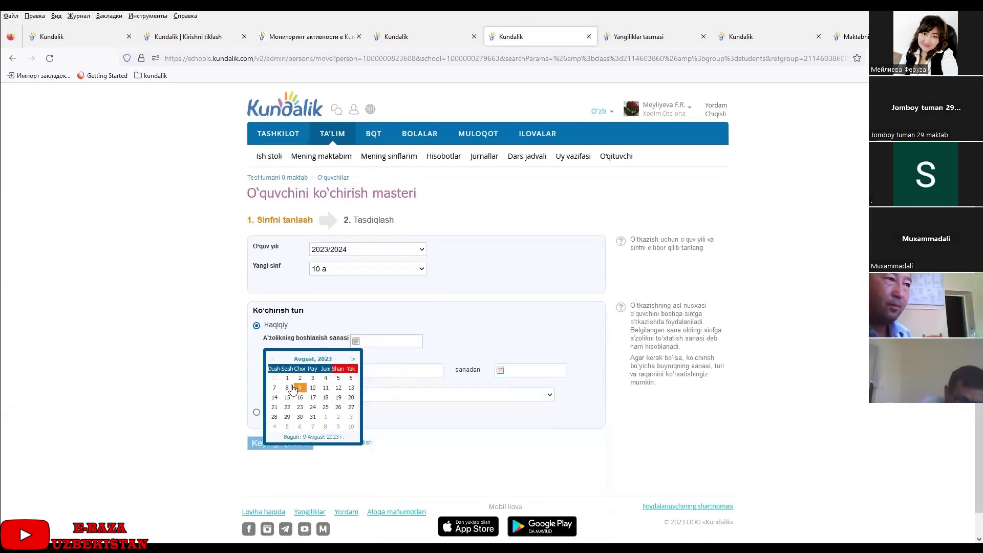
pyautogui.click(287, 378)
pyautogui.click(371, 371)
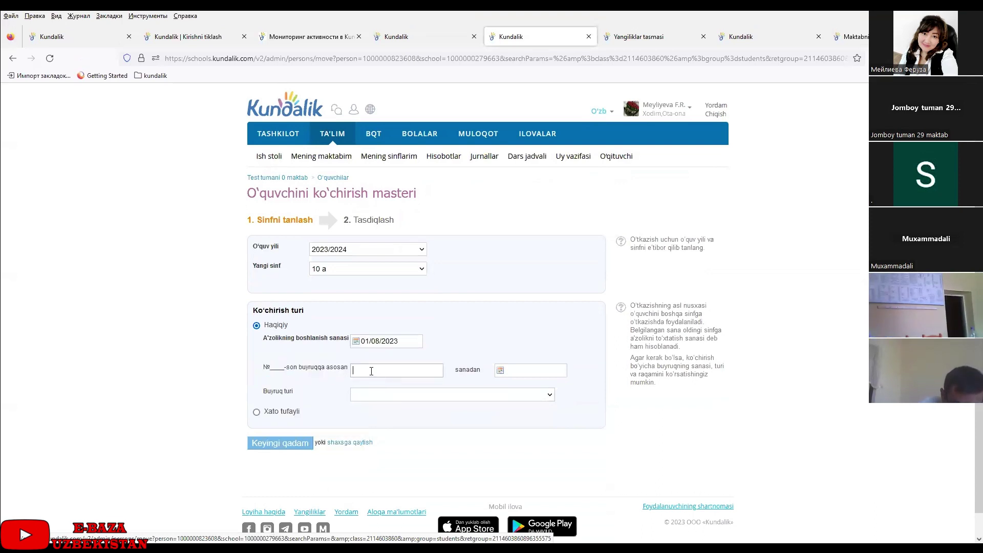
pyautogui.write('1')
pyautogui.click(517, 367)
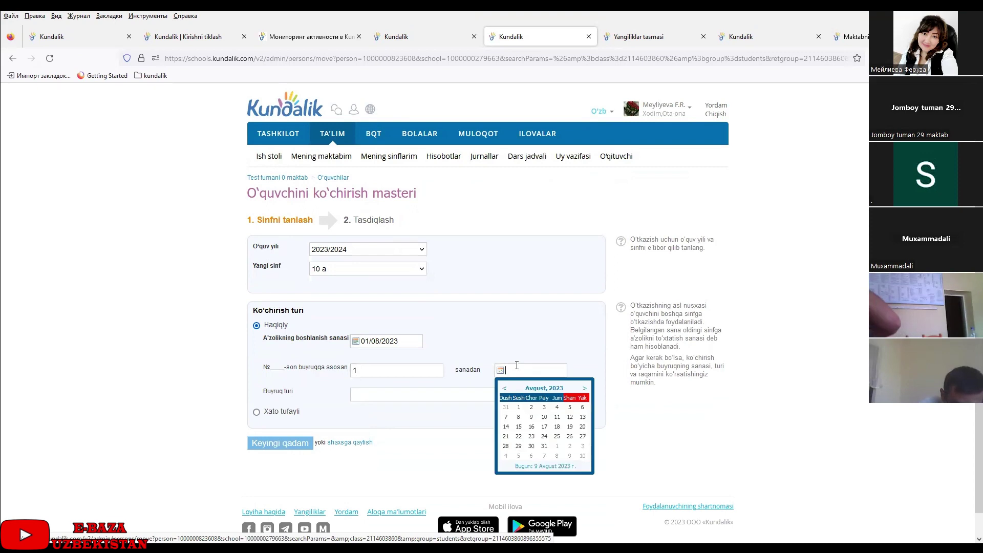
pyautogui.click(545, 406)
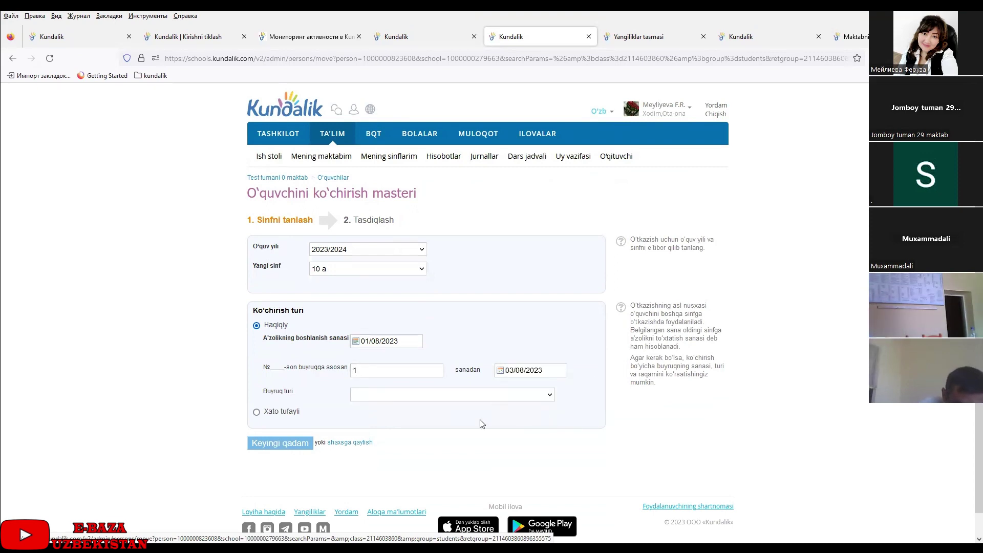
pyautogui.click(358, 399)
pyautogui.click(376, 464)
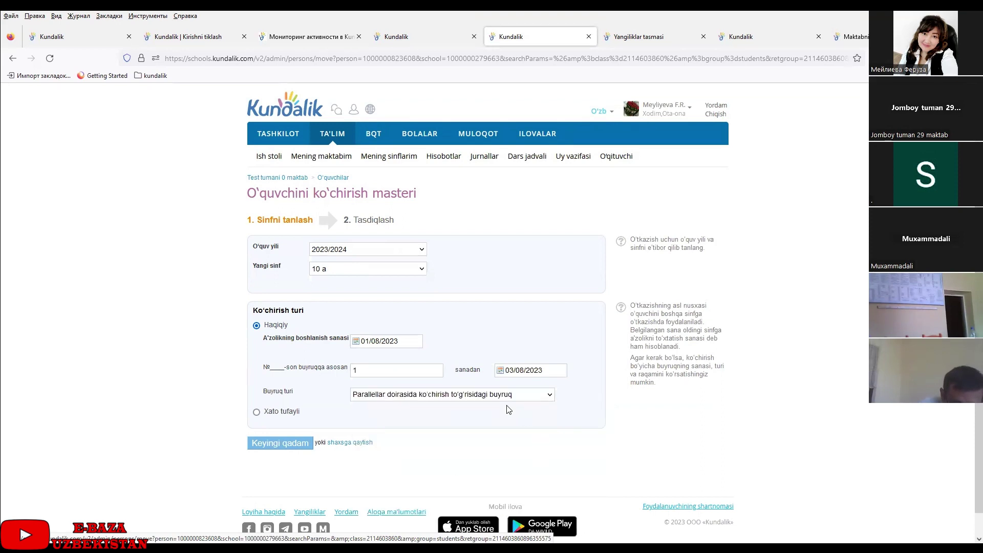
pyautogui.click(267, 445)
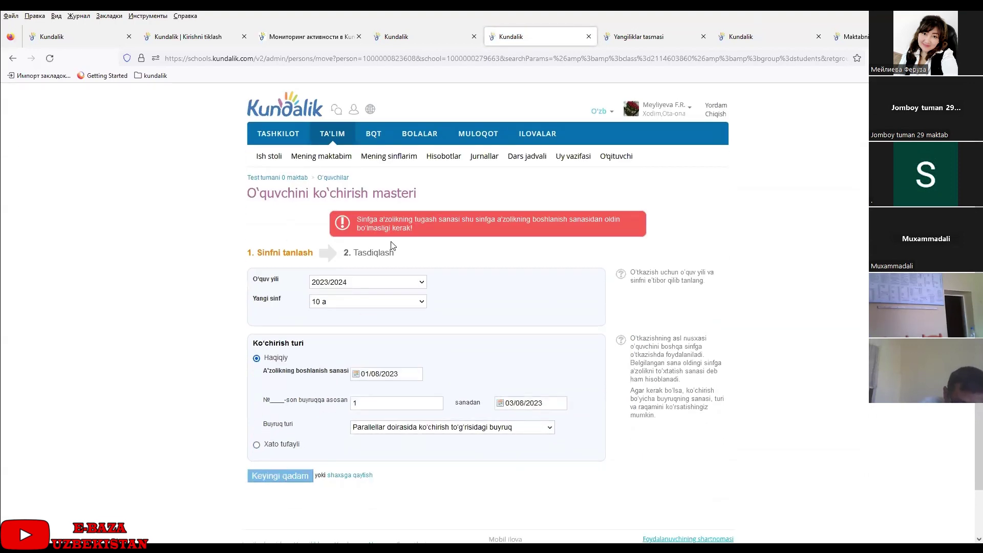
# Step: Correct the start date to 08/08/2023, order date 09/08/2023, and confirm the transfer
pyautogui.click(380, 373)
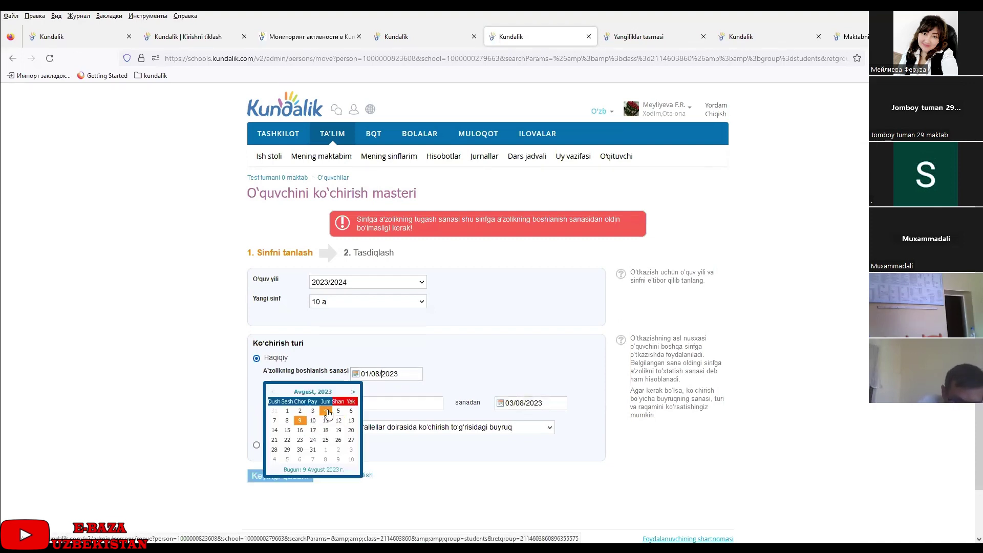
pyautogui.click(288, 421)
pyautogui.click(498, 407)
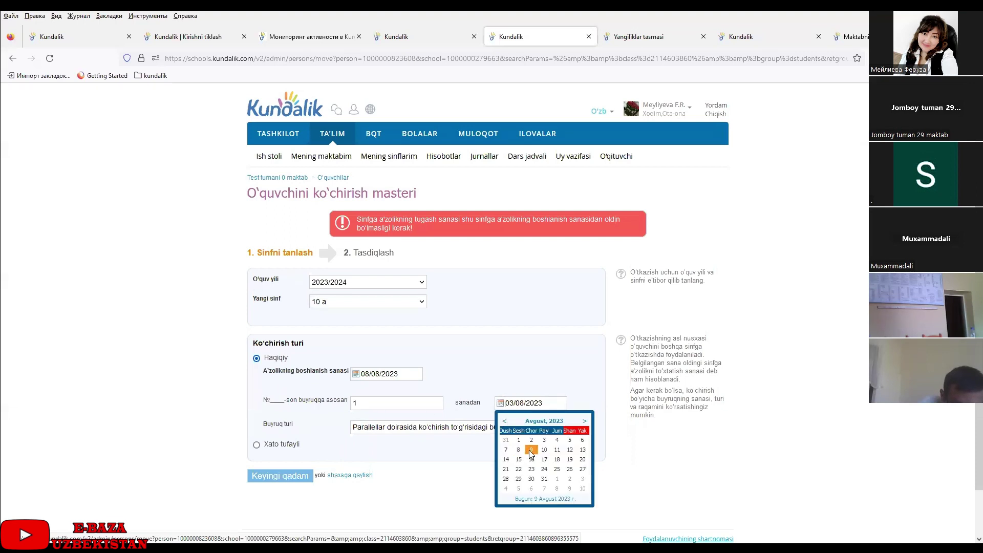
pyautogui.click(530, 455)
pyautogui.click(284, 475)
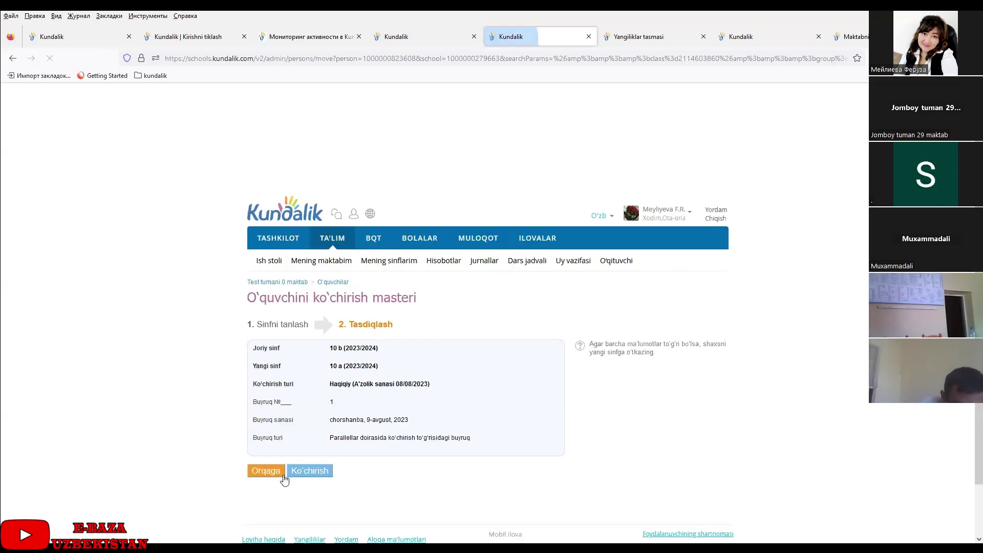
pyautogui.click(308, 416)
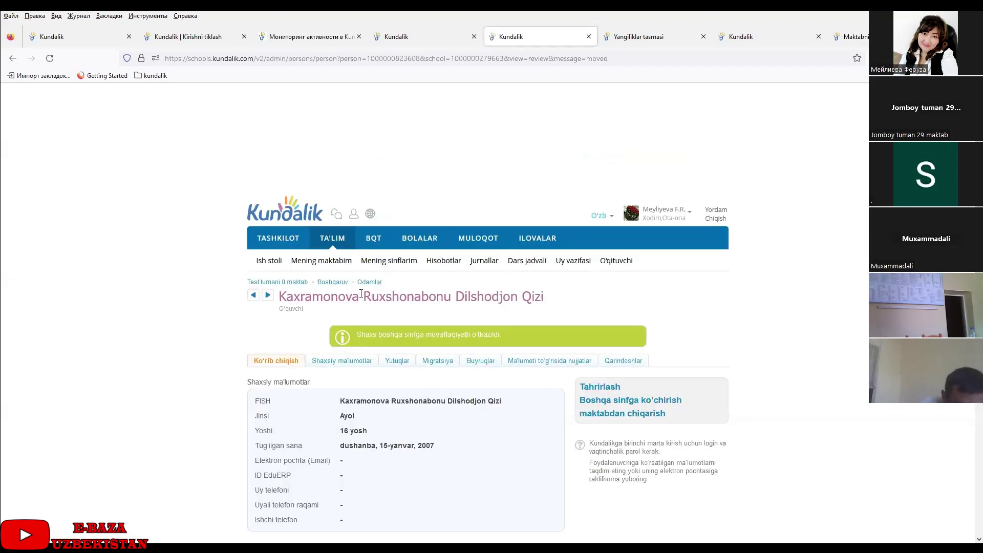
pyautogui.click(337, 283)
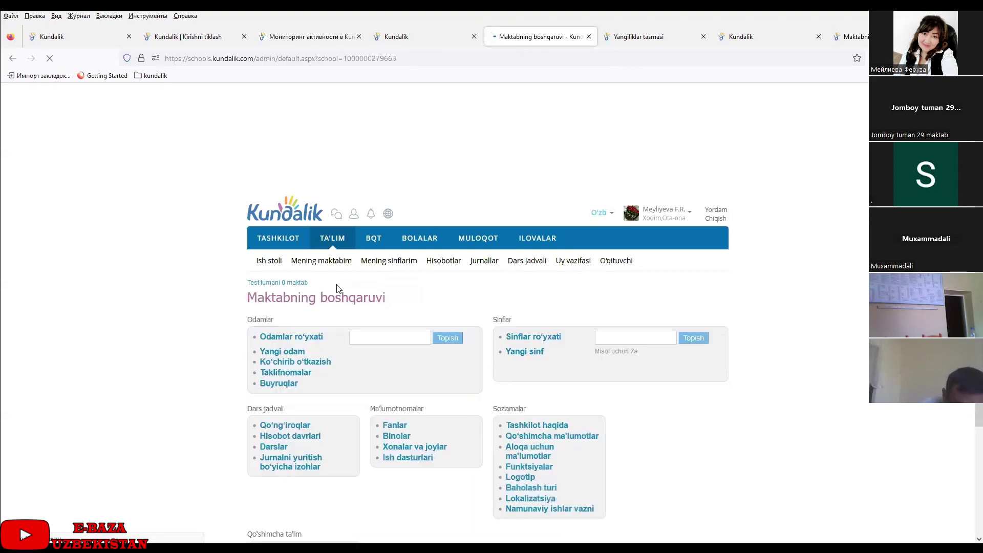
# Step: Delete classes 10 b and 10 v from the class list, confirming each deletion
pyautogui.click(532, 338)
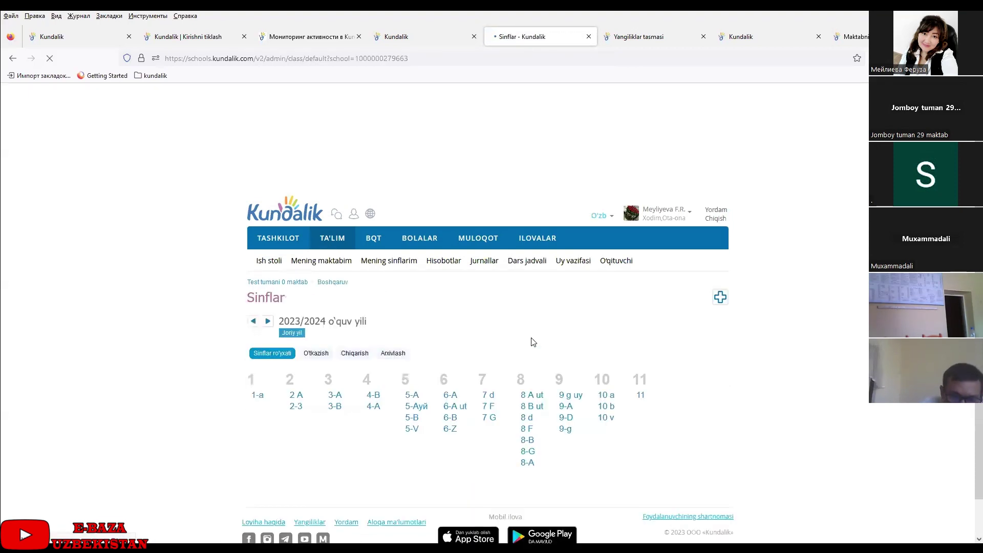
pyautogui.click(606, 407)
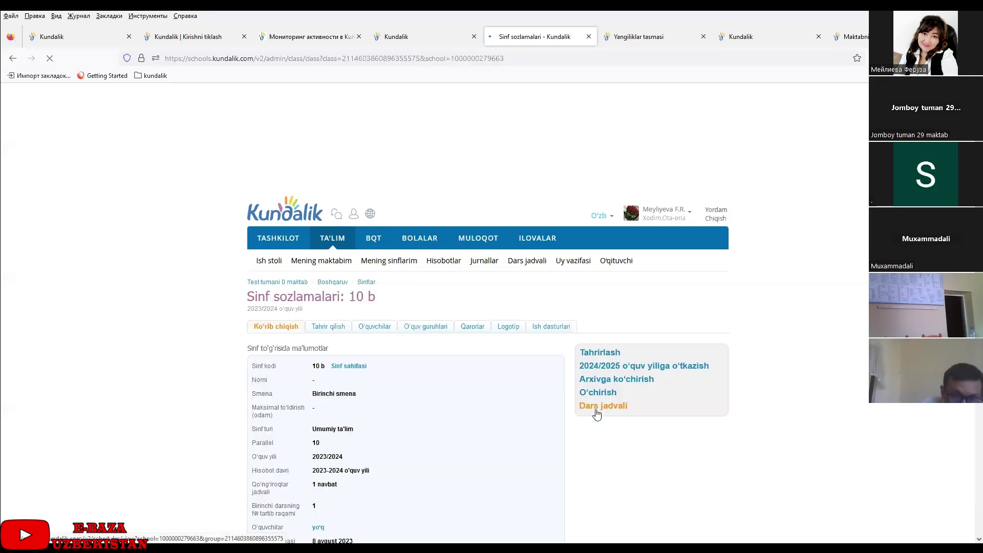
pyautogui.click(598, 394)
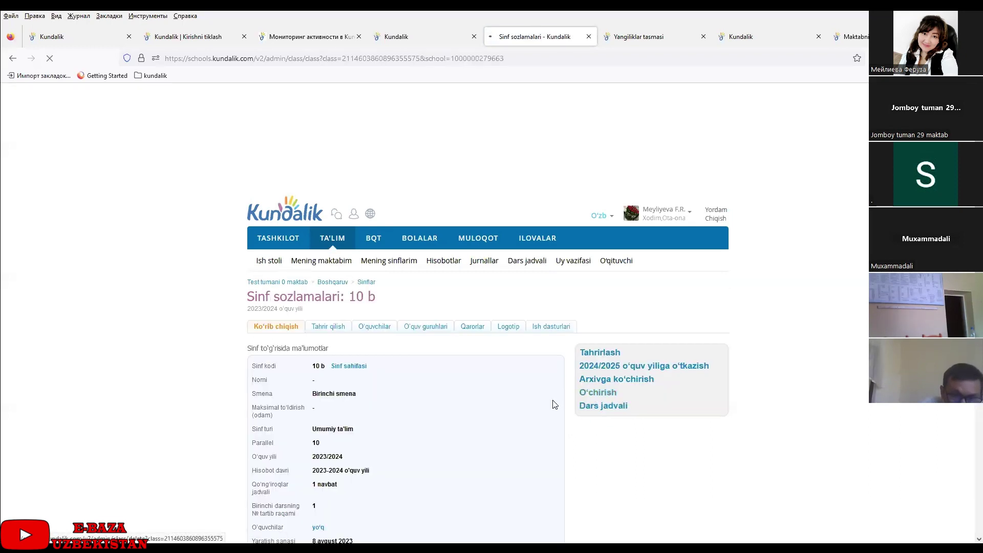
pyautogui.click(415, 374)
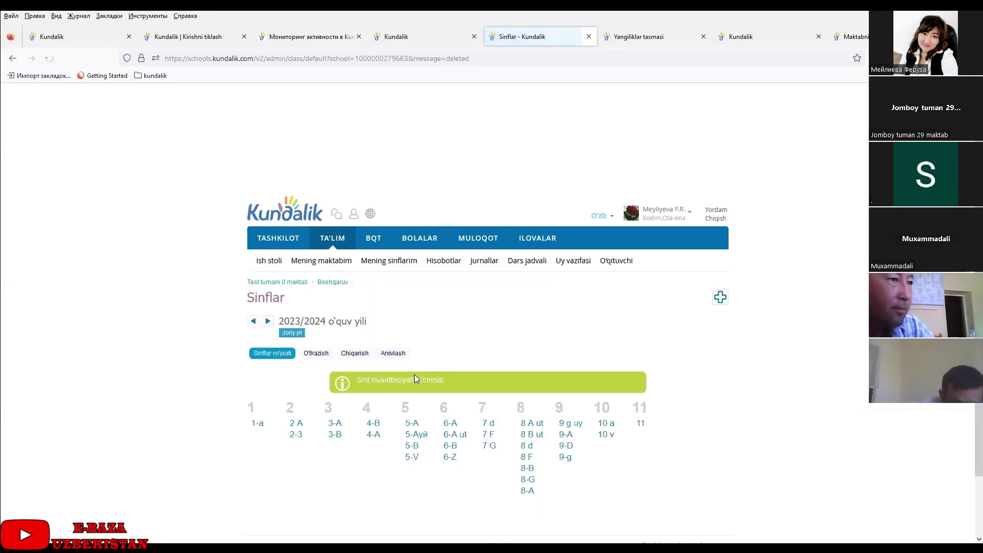
pyautogui.click(605, 435)
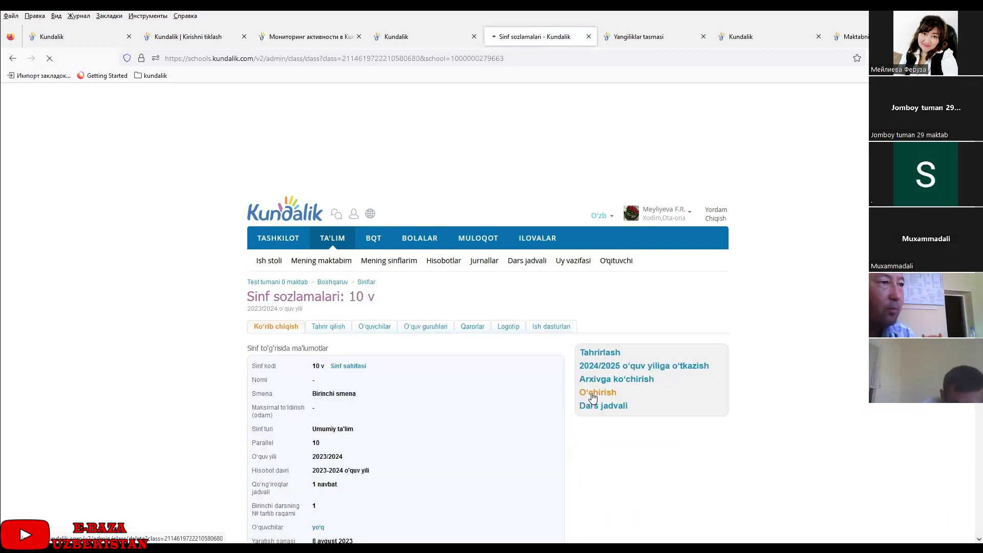
pyautogui.click(592, 397)
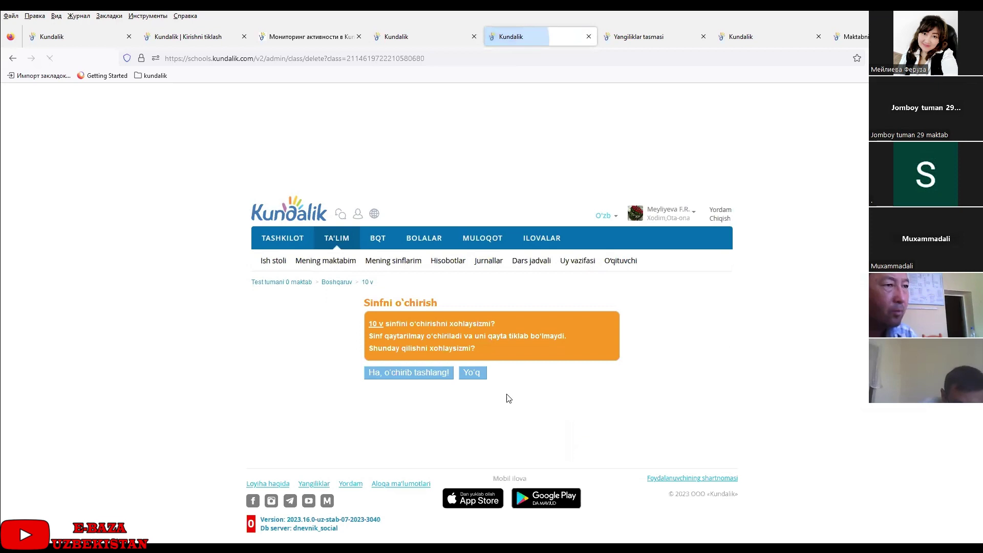
pyautogui.click(417, 373)
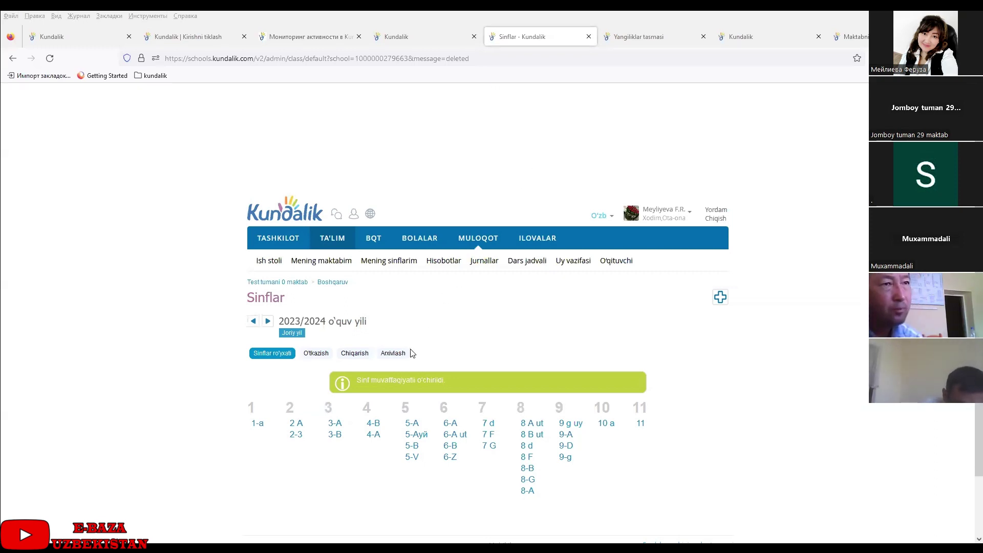
pyautogui.click(336, 283)
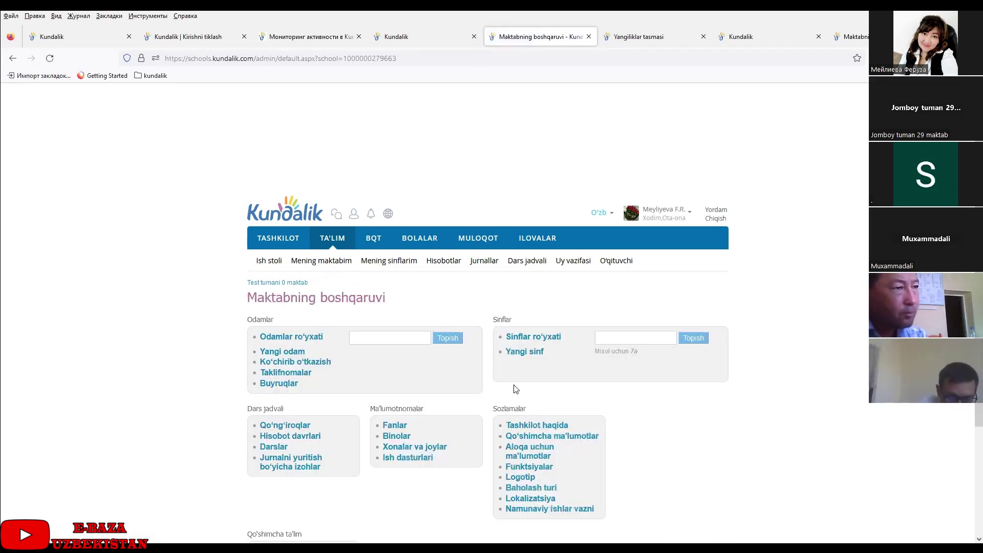
# Step: Start a new class 1-b: first shift, Umumiy ta'lim type, parallel grade 1
pyautogui.click(530, 342)
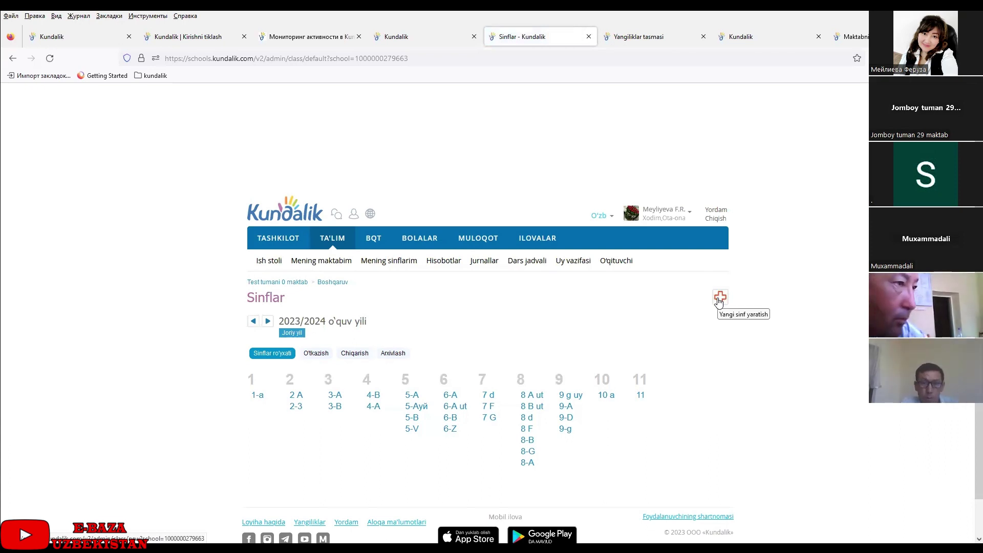
pyautogui.click(720, 298)
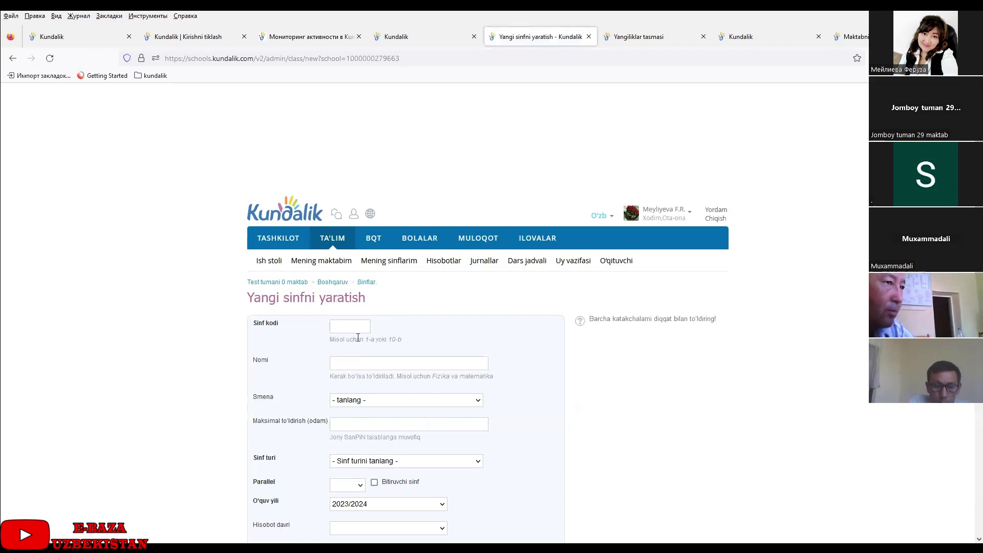
pyautogui.write('1')
pyautogui.click(351, 365)
pyautogui.click(358, 400)
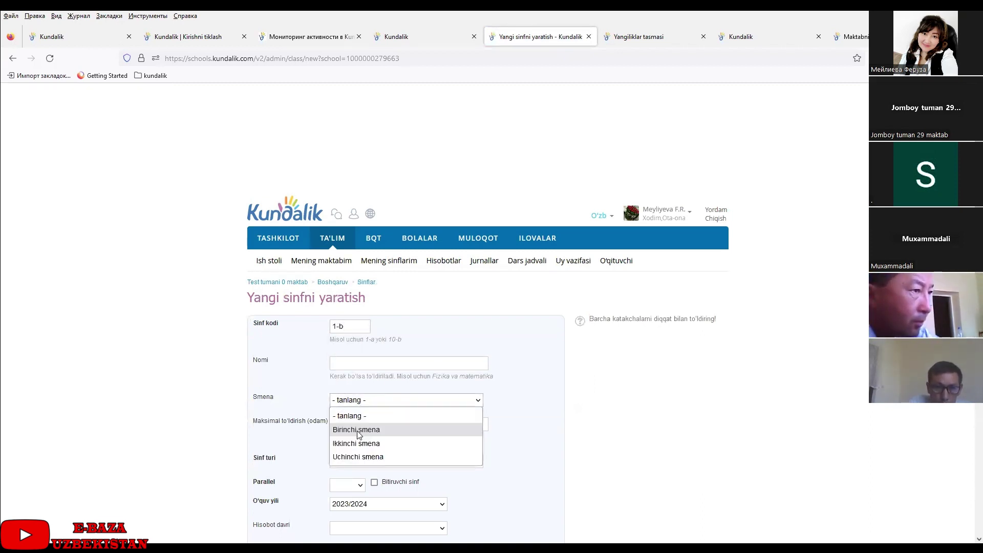
pyautogui.click(360, 431)
pyautogui.scroll(-2, 361, 400)
pyautogui.click(362, 361)
pyautogui.click(358, 386)
pyautogui.click(358, 384)
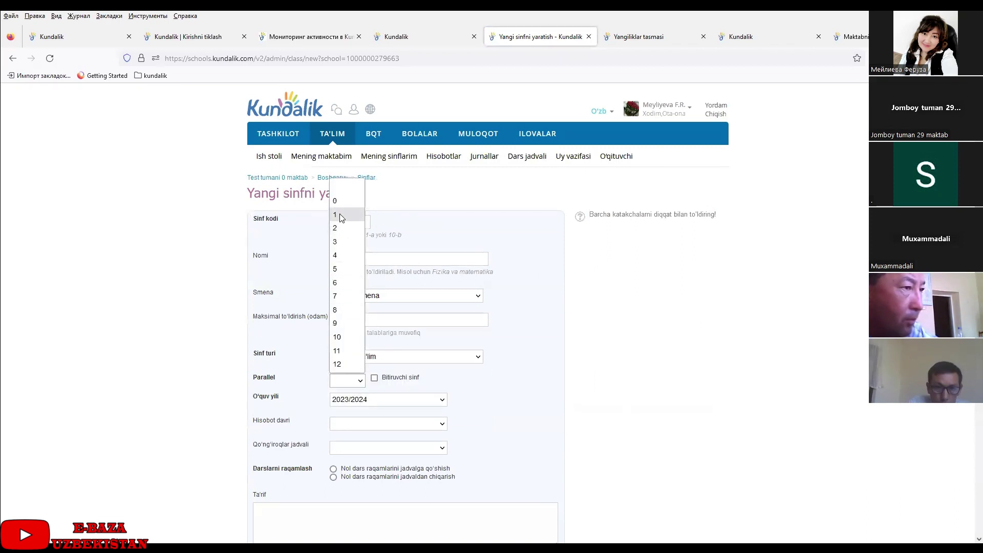
pyautogui.click(339, 216)
# Step: Set reporting period 2023-2024 o'quv yili, bell schedule 1 navbat, and exclude zero lessons
pyautogui.scroll(-2, 399, 287)
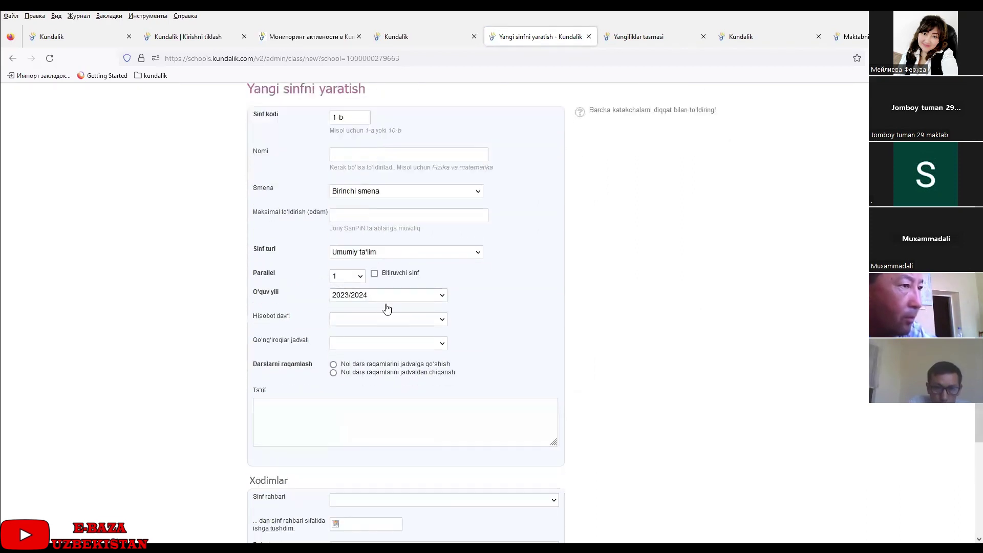
pyautogui.click(382, 320)
pyautogui.click(385, 349)
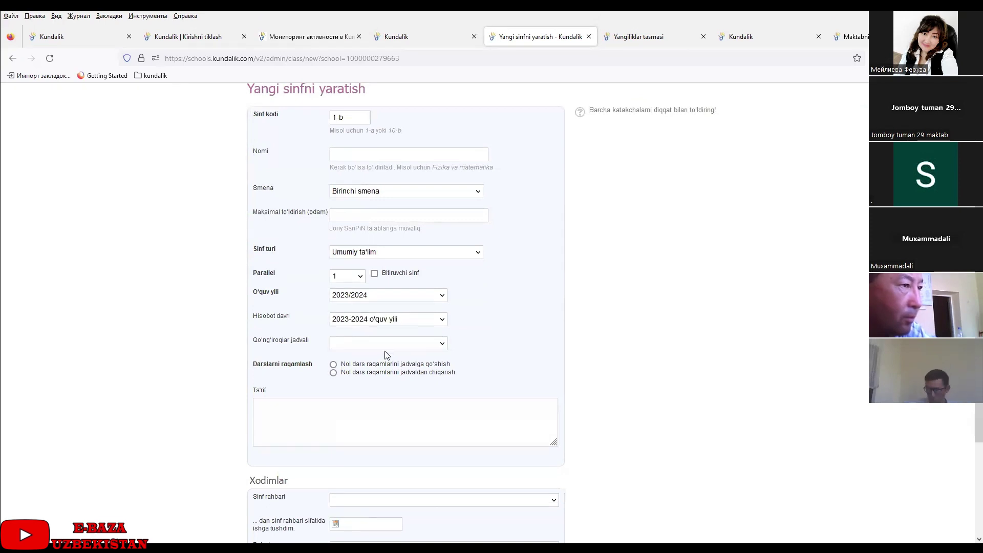
pyautogui.click(382, 343)
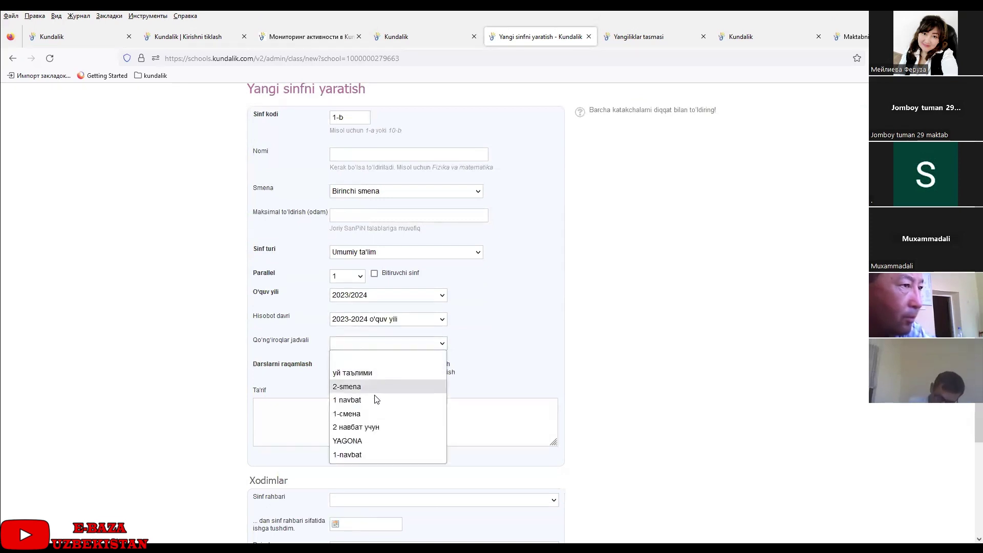
pyautogui.click(376, 400)
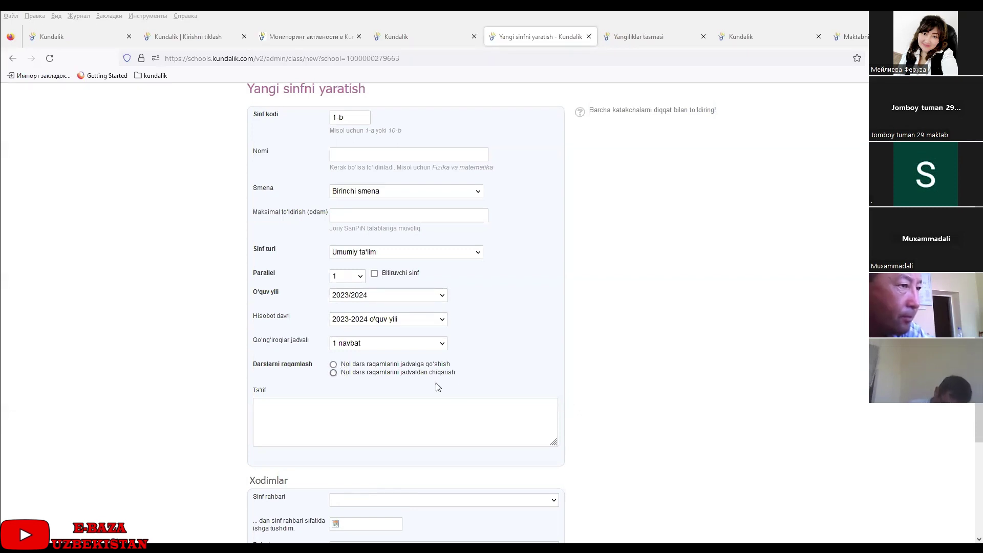
pyautogui.click(420, 372)
pyautogui.scroll(-3, 410, 352)
# Step: Assign the class teacher from 09/08/2023 and a psychologist, then return to the class list
pyautogui.click(409, 350)
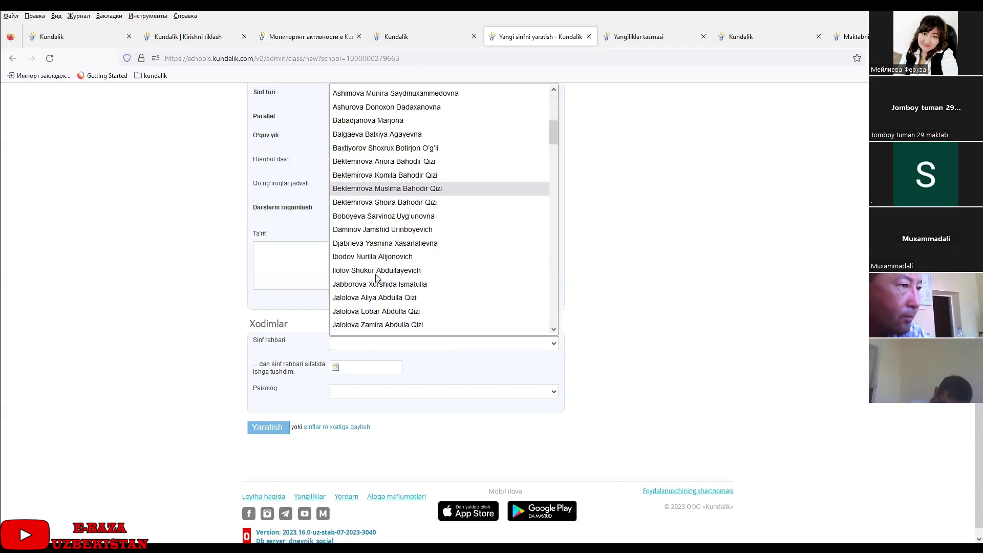
pyautogui.click(362, 367)
pyautogui.click(382, 470)
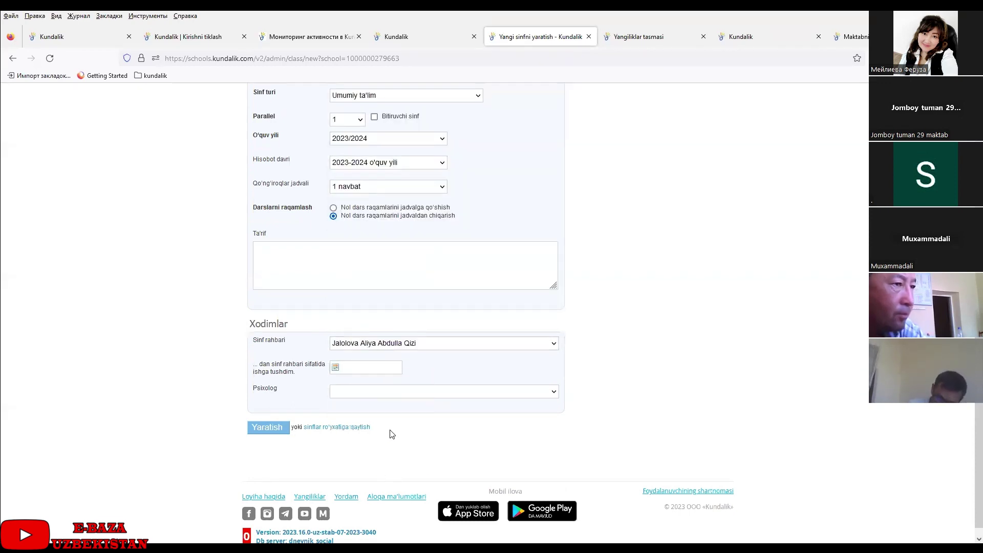
pyautogui.click(362, 367)
pyautogui.click(377, 464)
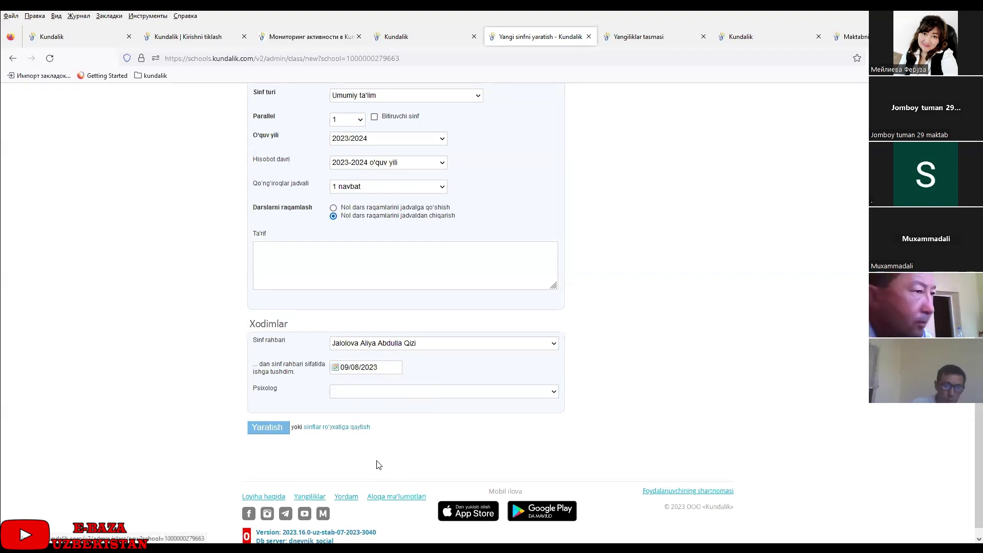
pyautogui.click(377, 394)
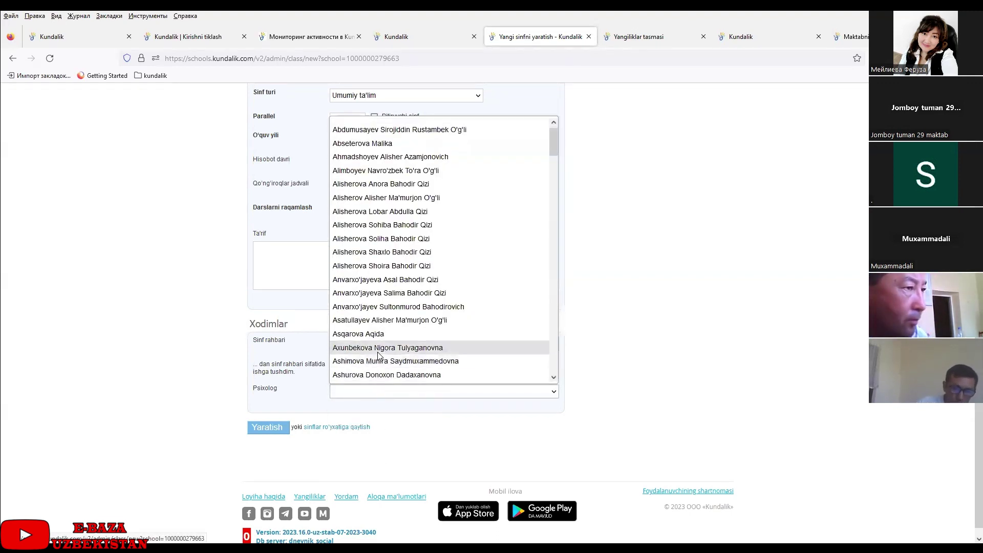
pyautogui.click(382, 334)
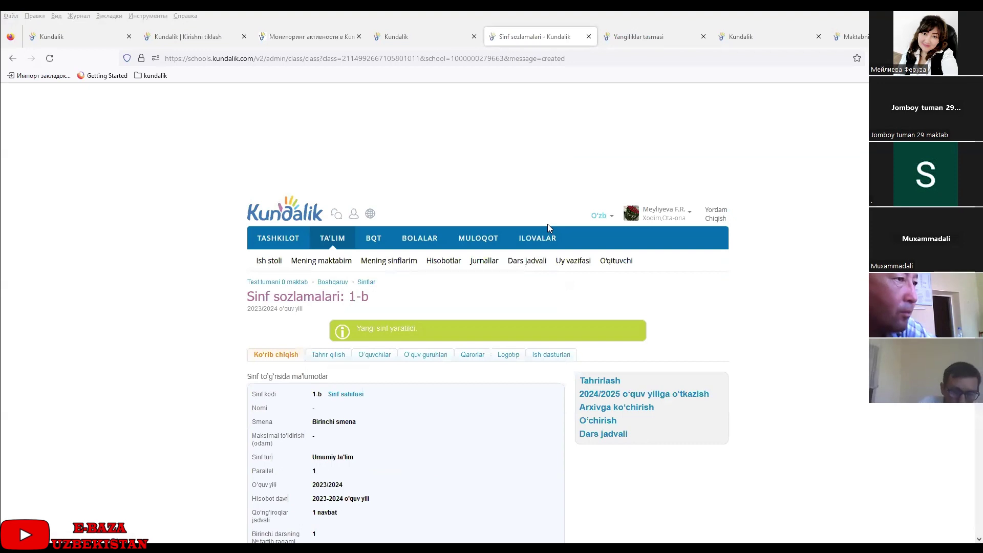
pyautogui.click(366, 283)
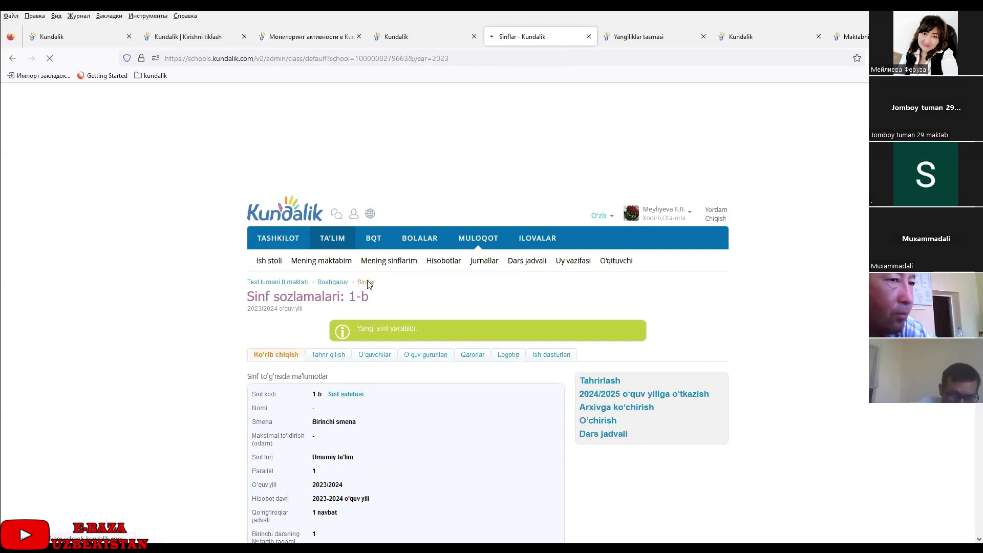
pyautogui.click(721, 299)
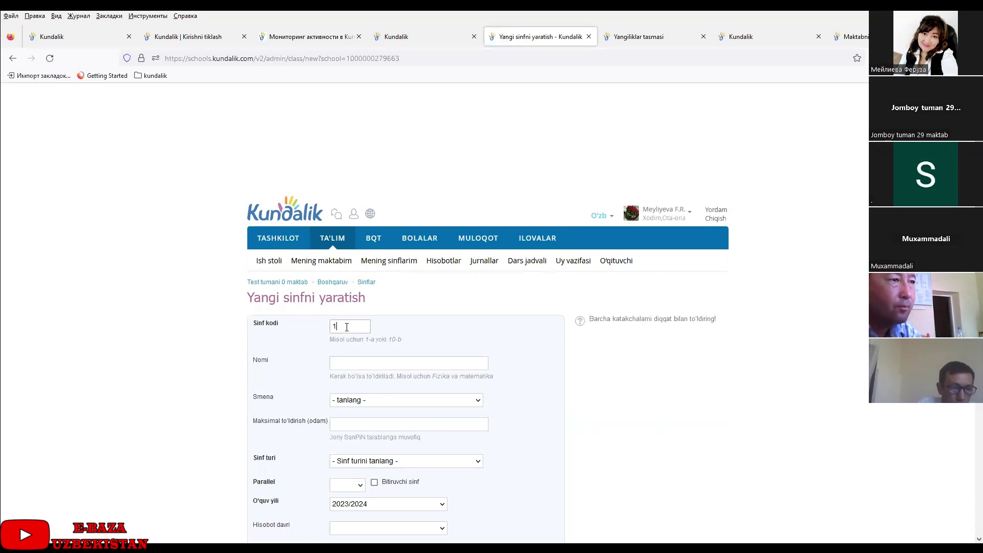
# Step: Enter class code 10 b with first shift, general education type and parallel 10
pyautogui.write('10 b')
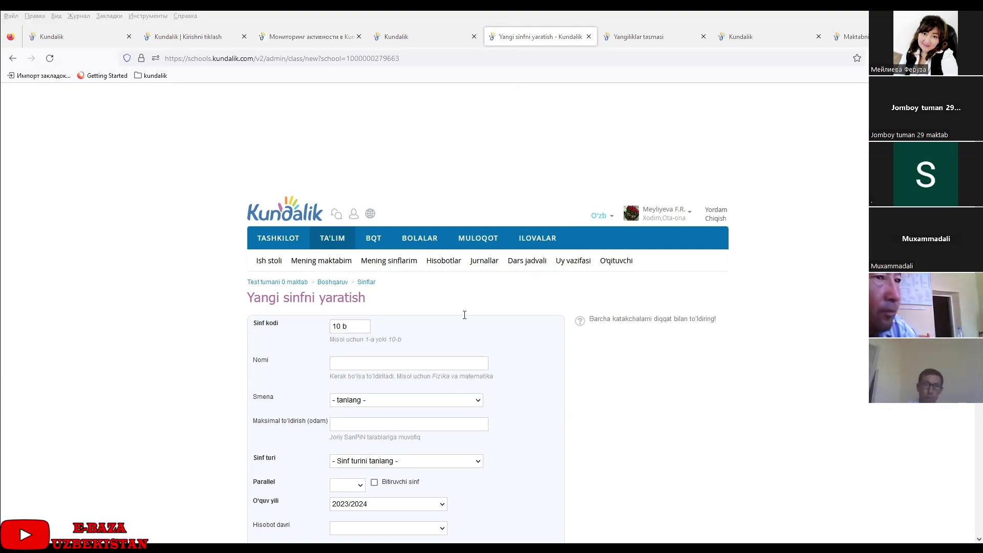
pyautogui.scroll(-1, 398, 355)
pyautogui.click(398, 354)
pyautogui.click(389, 371)
pyautogui.click(374, 409)
pyautogui.click(376, 439)
pyautogui.scroll(-2, 376, 440)
pyautogui.click(356, 332)
pyautogui.click(340, 496)
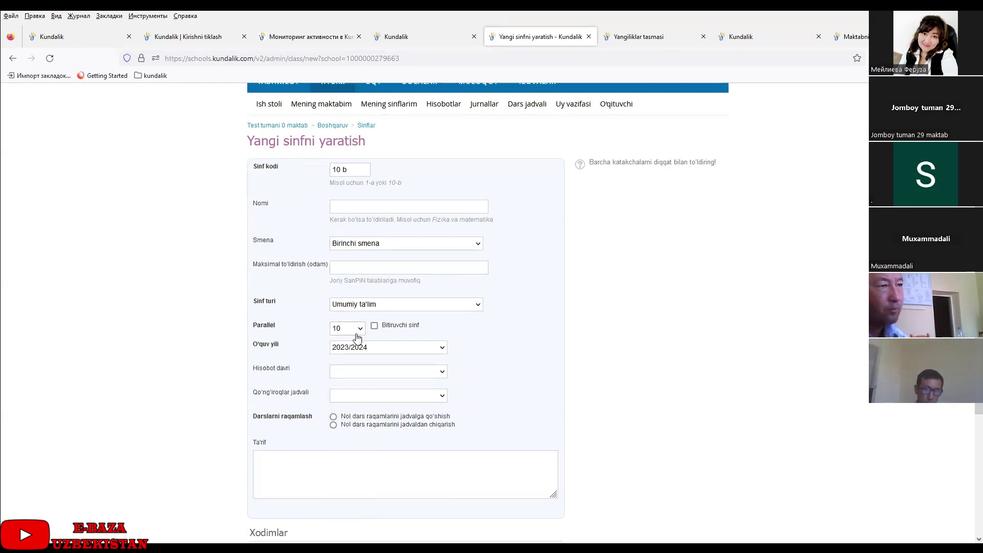
# Step: Set reporting period 2023-2024 o'quv yili, bell schedule 1 navbat, and leave out zero lessons
pyautogui.click(369, 377)
pyautogui.click(364, 400)
pyautogui.click(365, 400)
pyautogui.click(369, 448)
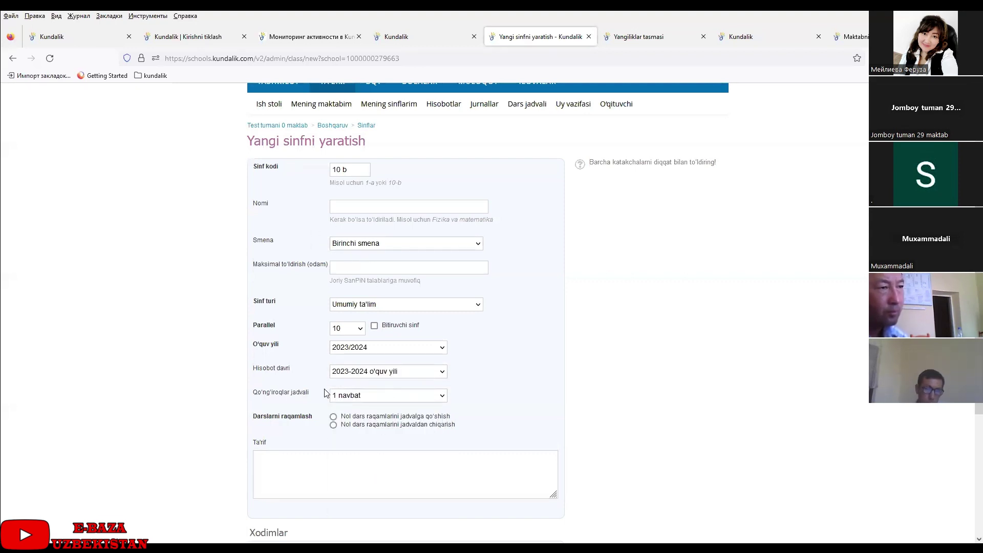
pyautogui.click(334, 425)
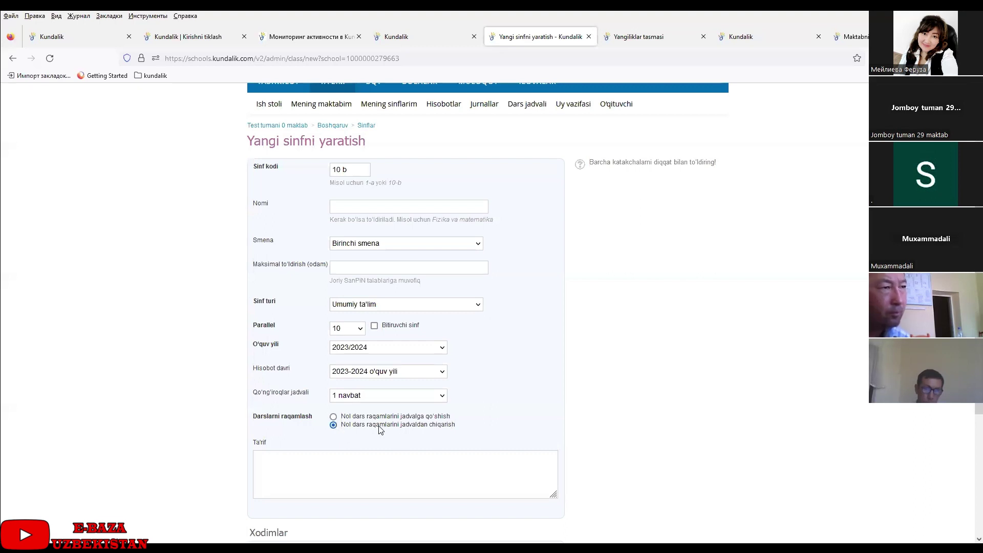
pyautogui.scroll(-3, 381, 428)
# Step: Assign a homeroom teacher from today and a psychologist, then create class 10 b
pyautogui.click(341, 402)
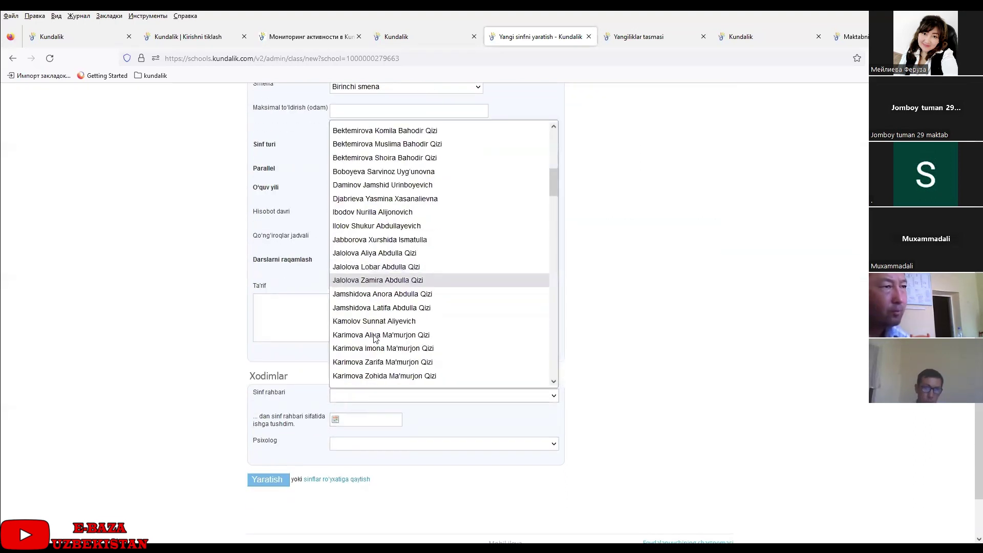
pyautogui.click(373, 347)
pyautogui.click(361, 423)
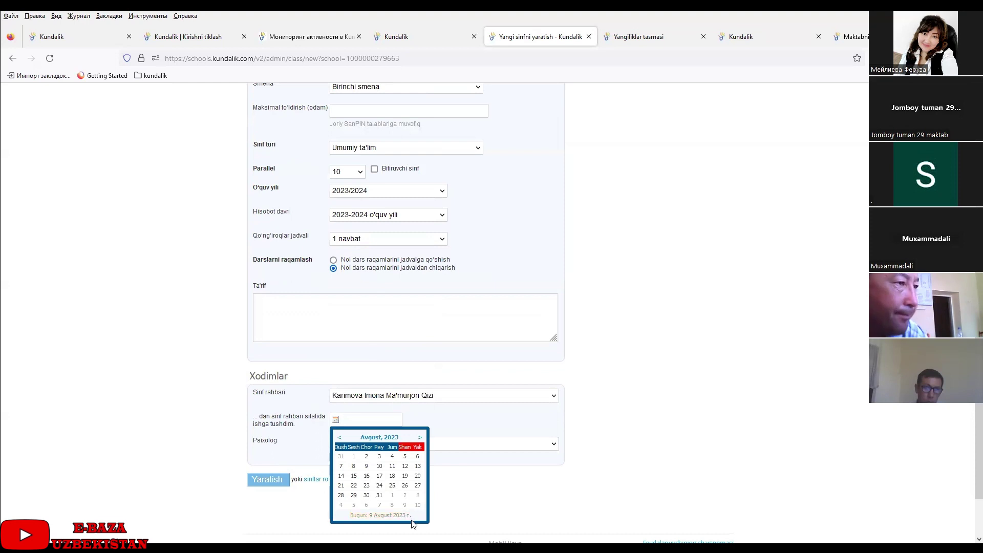
pyautogui.click(388, 515)
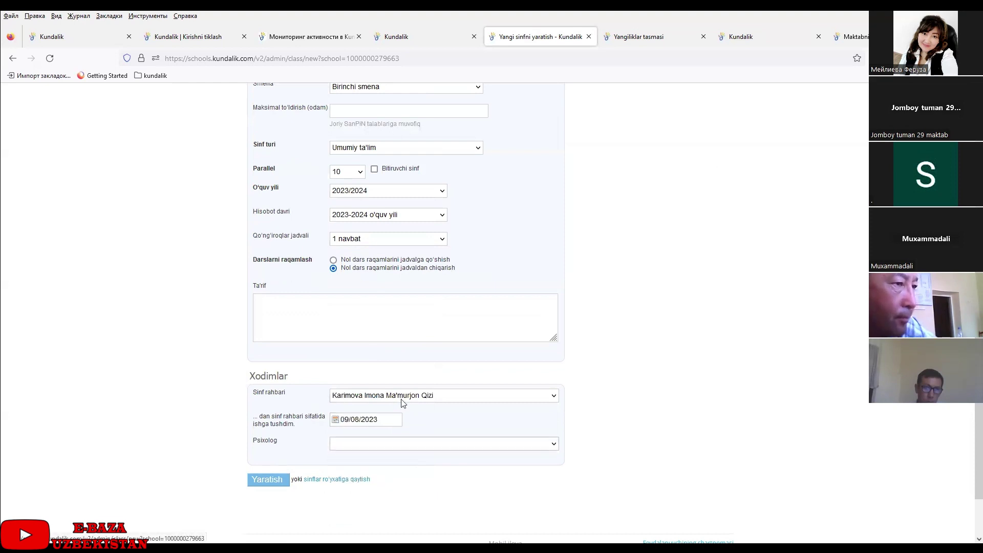
pyautogui.click(369, 447)
pyautogui.click(357, 395)
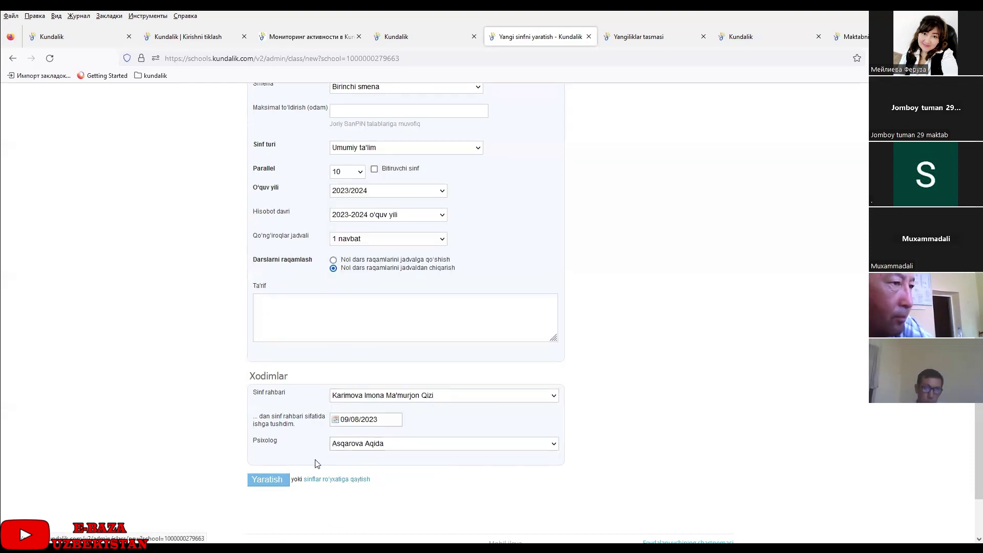
pyautogui.click(266, 482)
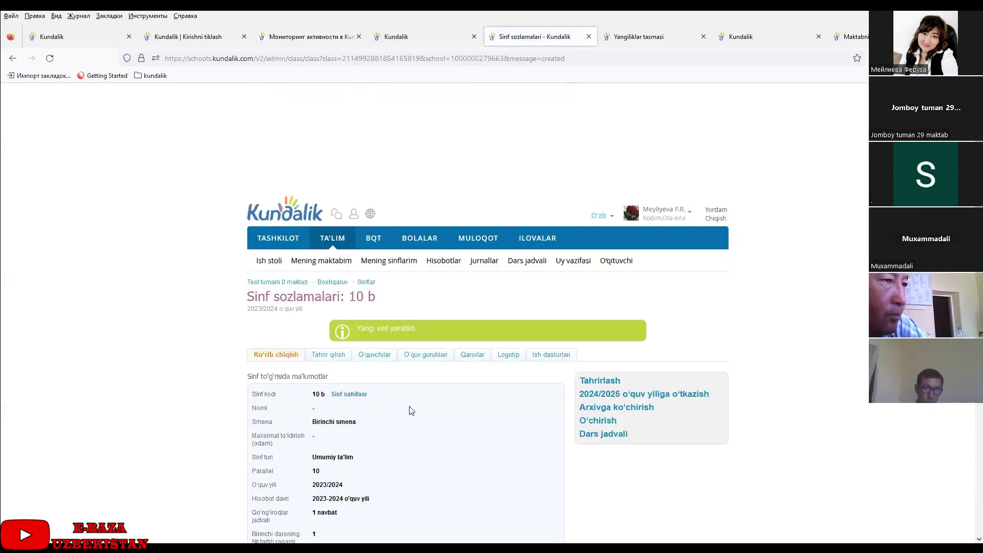
pyautogui.scroll(-2, 409, 374)
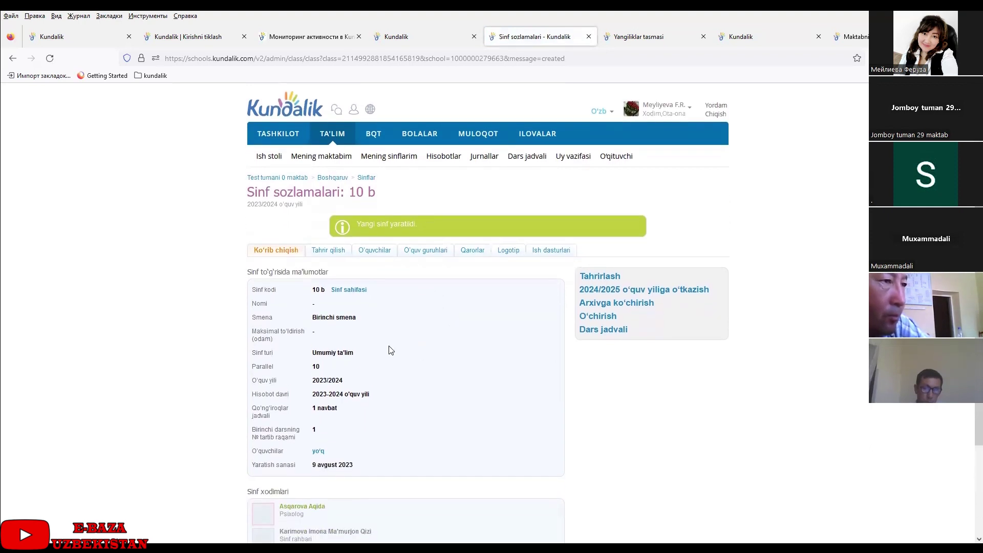
pyautogui.click(366, 178)
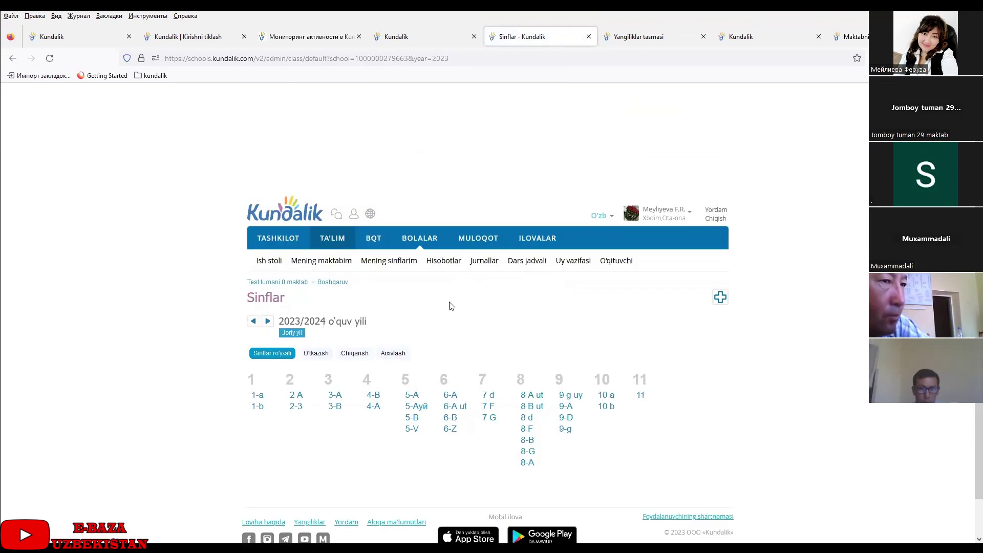
# Step: Add a brand-new person as a student in class 1-a's O'quvchilar tab
pyautogui.click(256, 397)
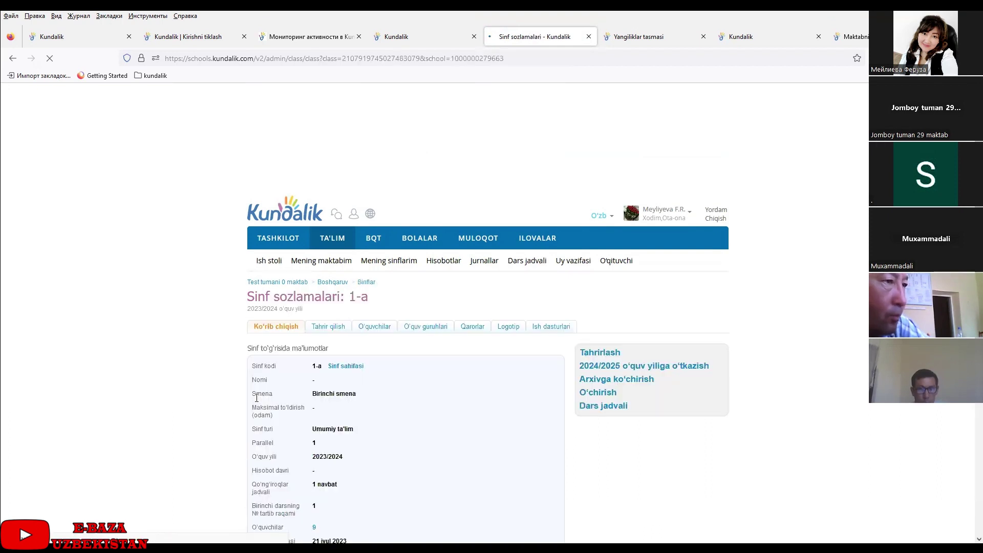
pyautogui.click(380, 330)
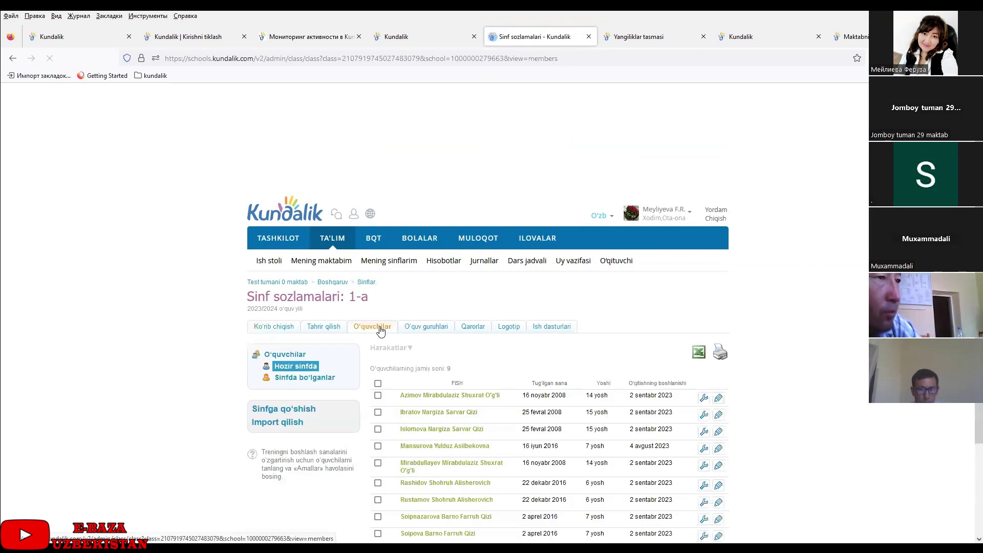
pyautogui.click(293, 412)
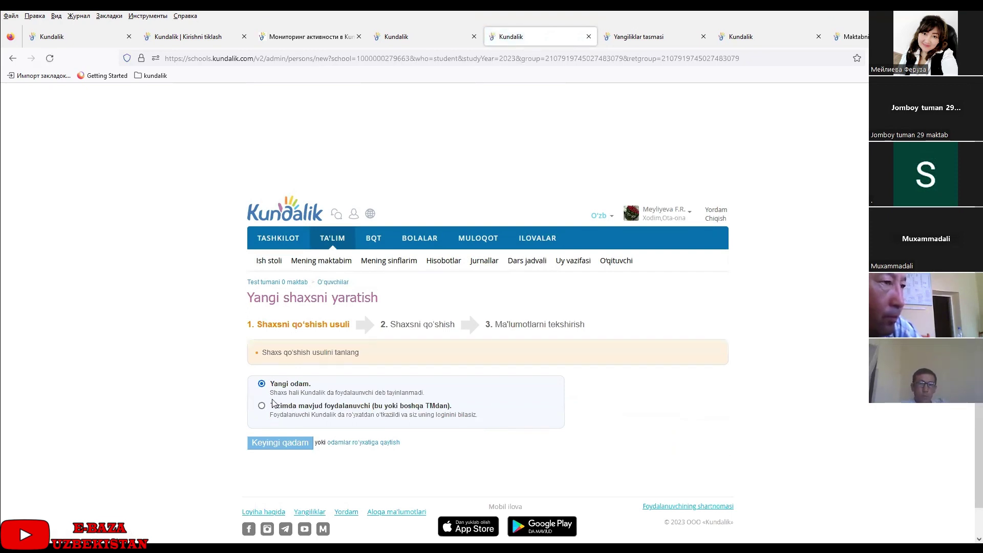
pyautogui.click(274, 443)
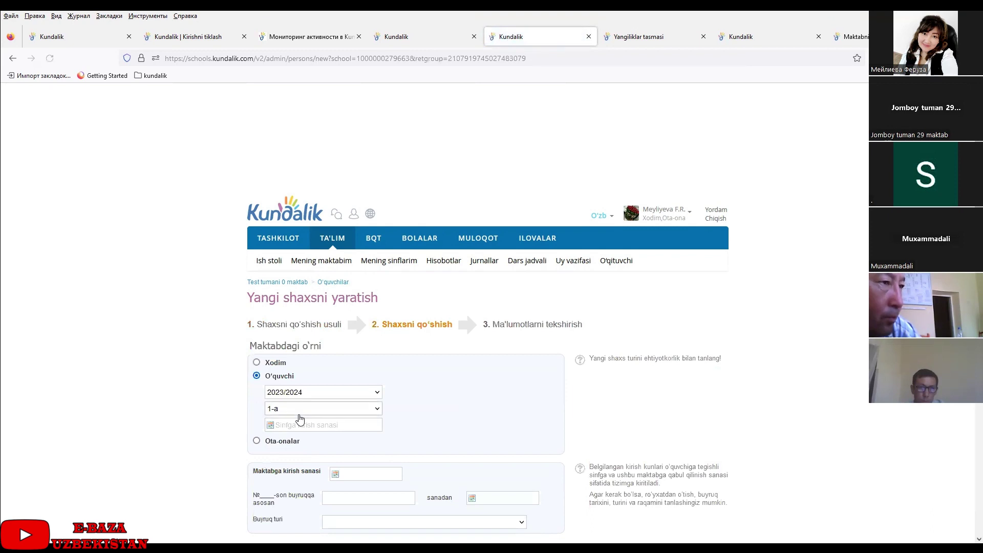
# Step: Set class and school admission dates to today, with admission order No. 1 dated today
pyautogui.click(302, 425)
pyautogui.click(323, 520)
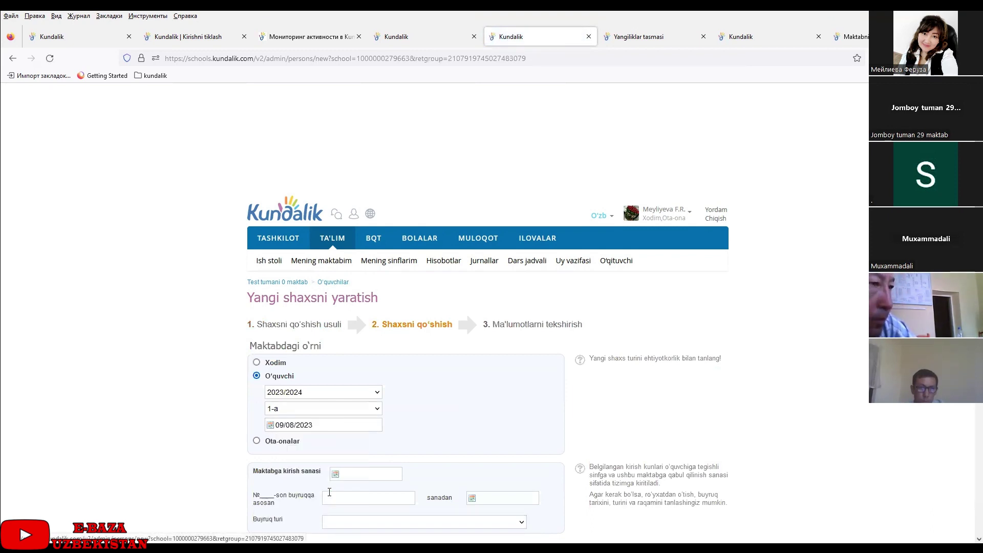
pyautogui.scroll(-2, 323, 486)
pyautogui.click(358, 369)
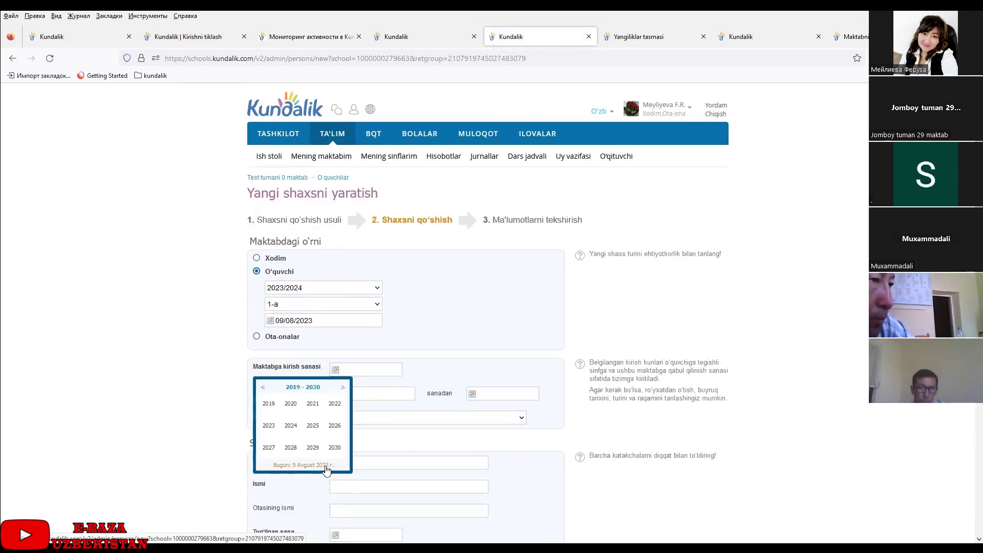
pyautogui.click(325, 465)
pyautogui.click(343, 394)
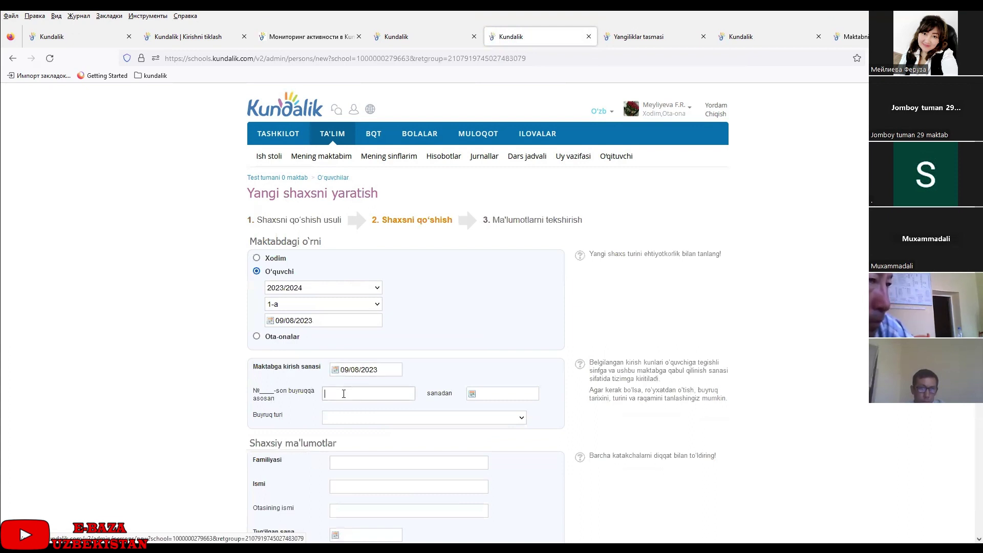
pyautogui.write('1')
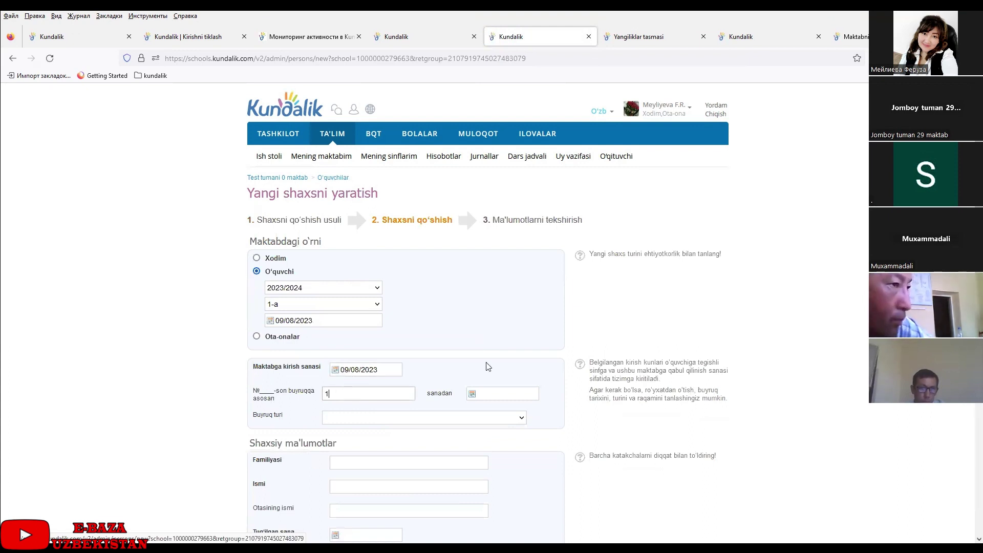
pyautogui.click(487, 392)
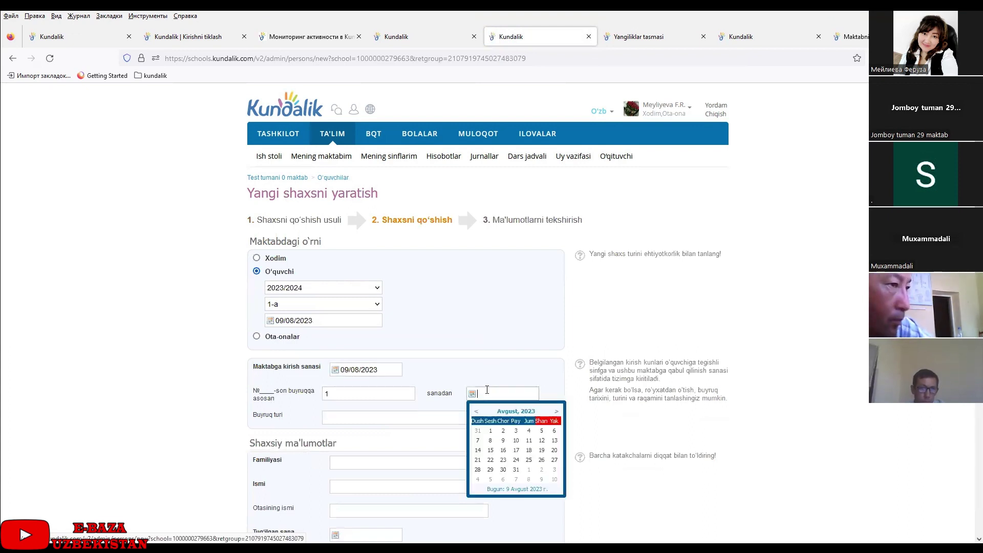
pyautogui.click(510, 489)
pyautogui.click(383, 420)
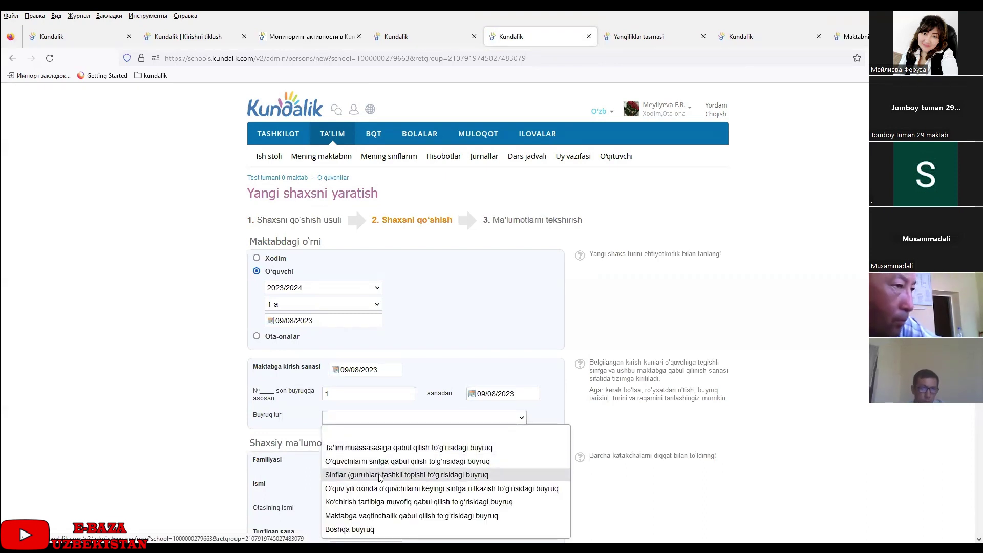
pyautogui.click(389, 449)
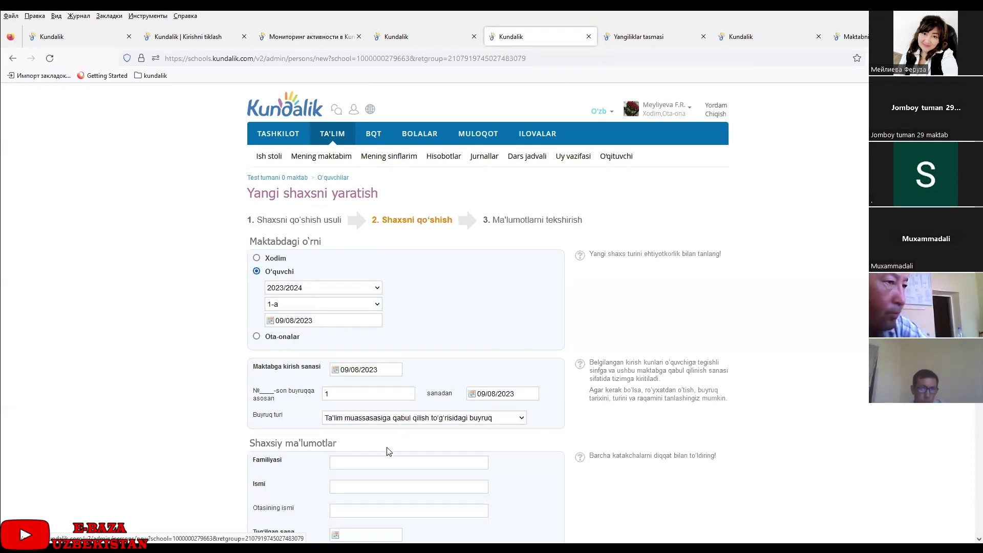
pyautogui.scroll(-2, 346, 352)
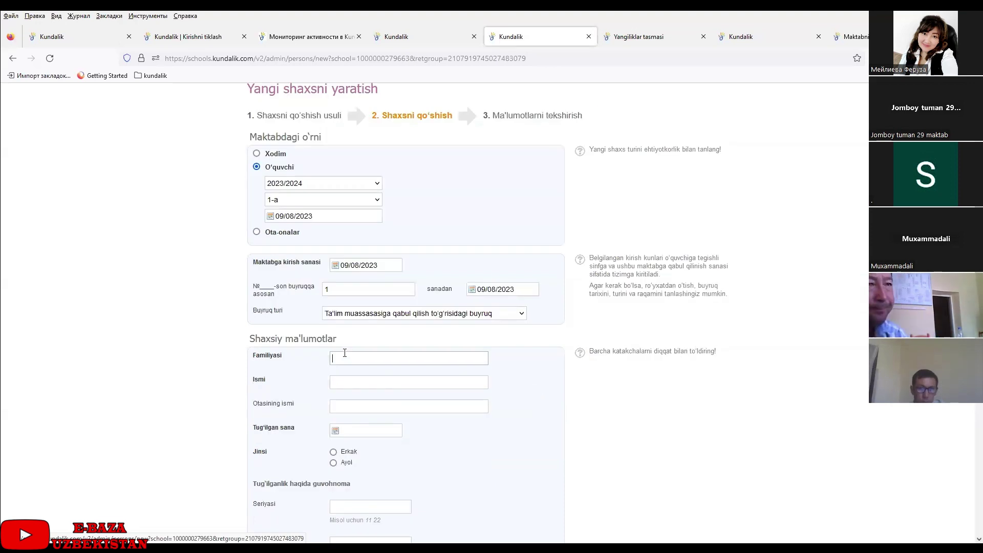
pyautogui.click(338, 353)
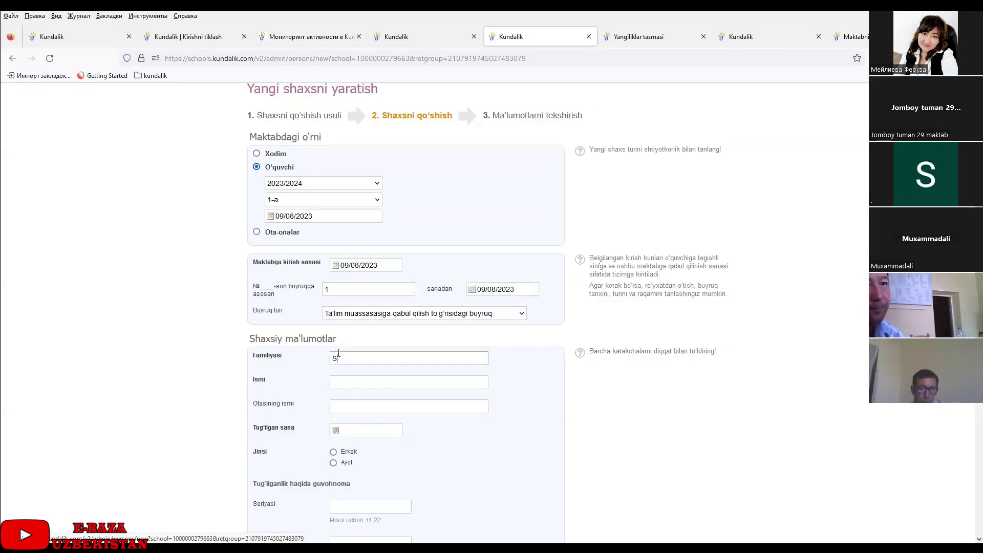
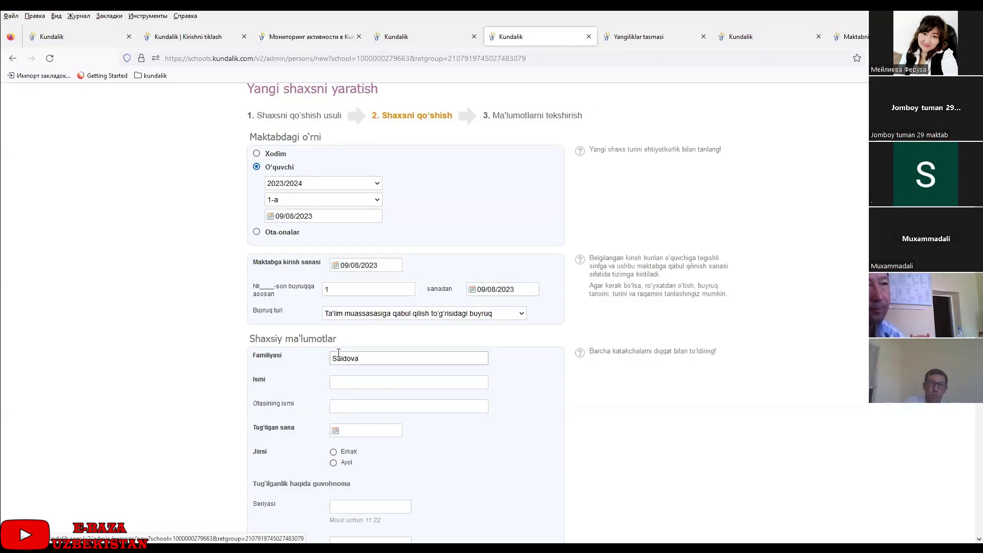
pyautogui.click(341, 383)
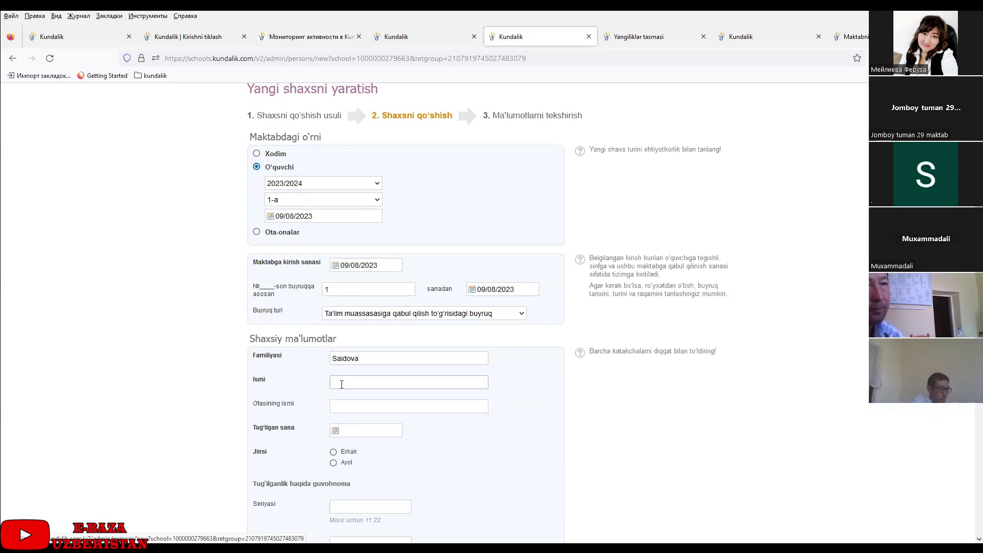
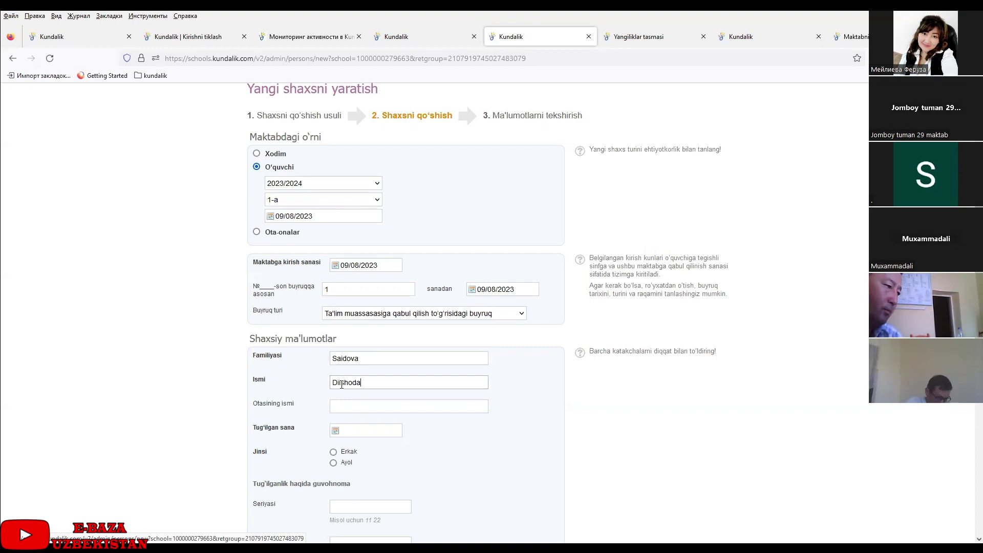
pyautogui.click(368, 404)
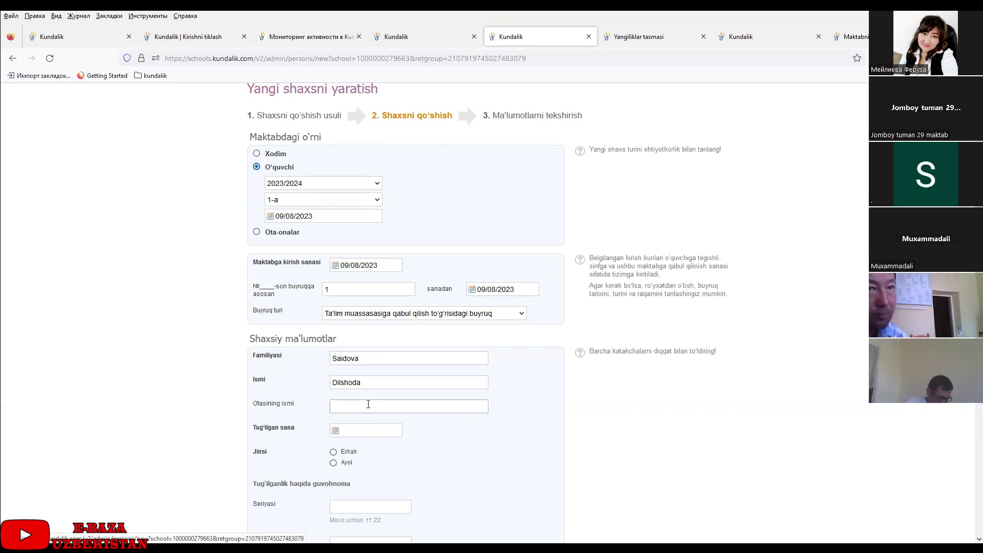
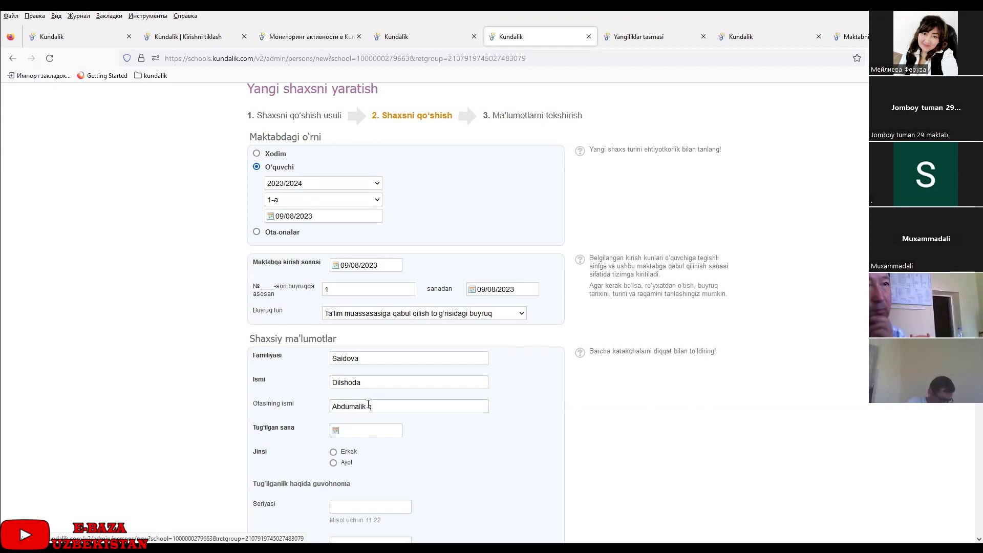
pyautogui.click(354, 432)
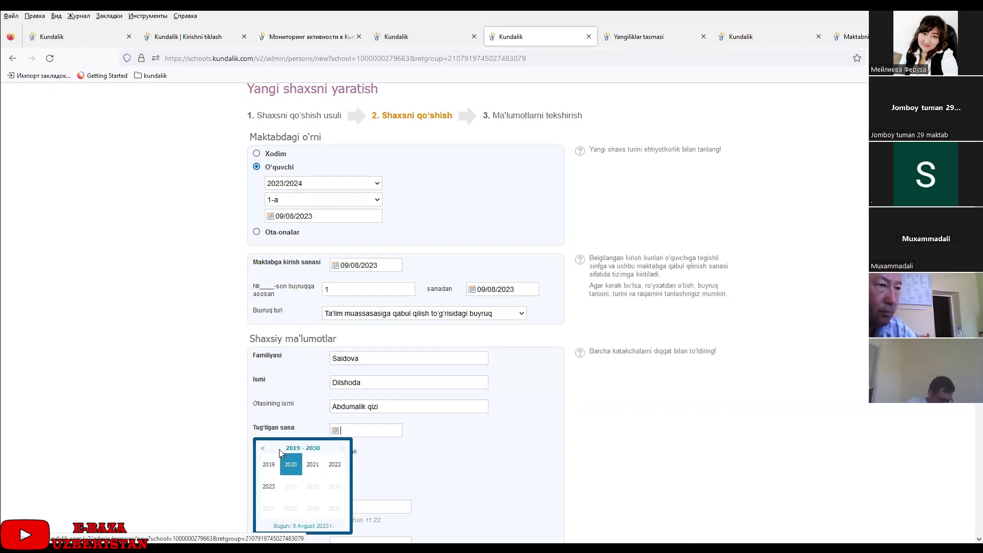
pyautogui.click(263, 448)
pyautogui.click(333, 489)
pyautogui.click(269, 486)
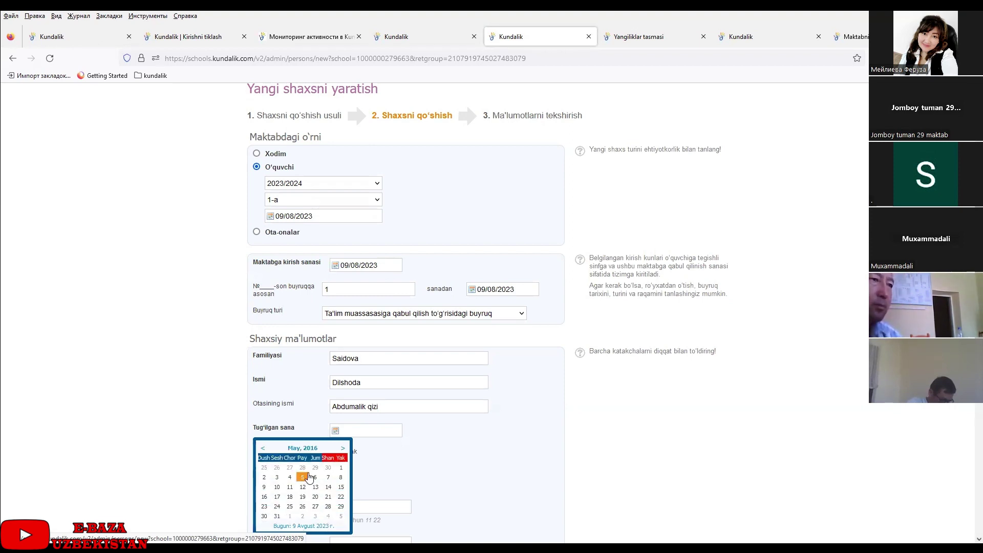
pyautogui.click(310, 481)
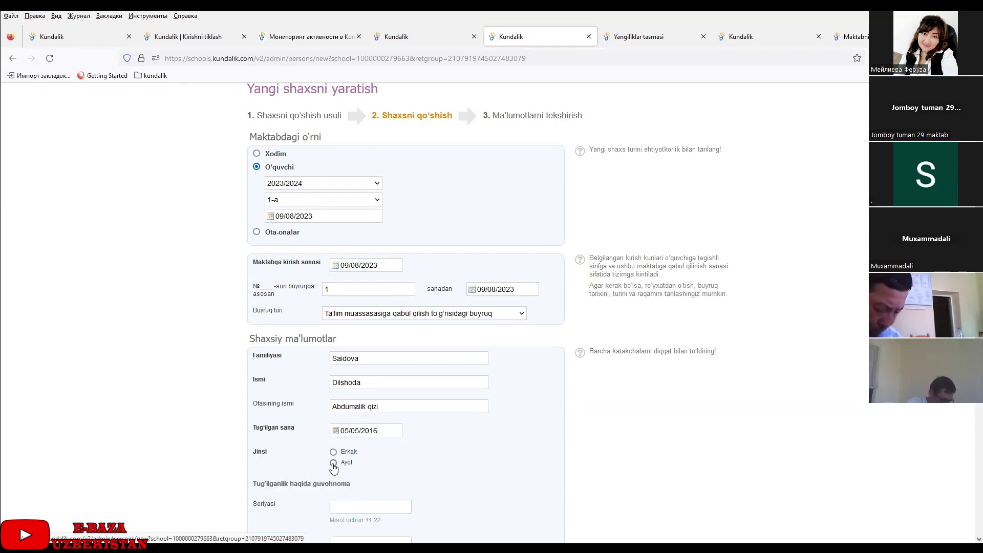
pyautogui.scroll(-8, 389, 457)
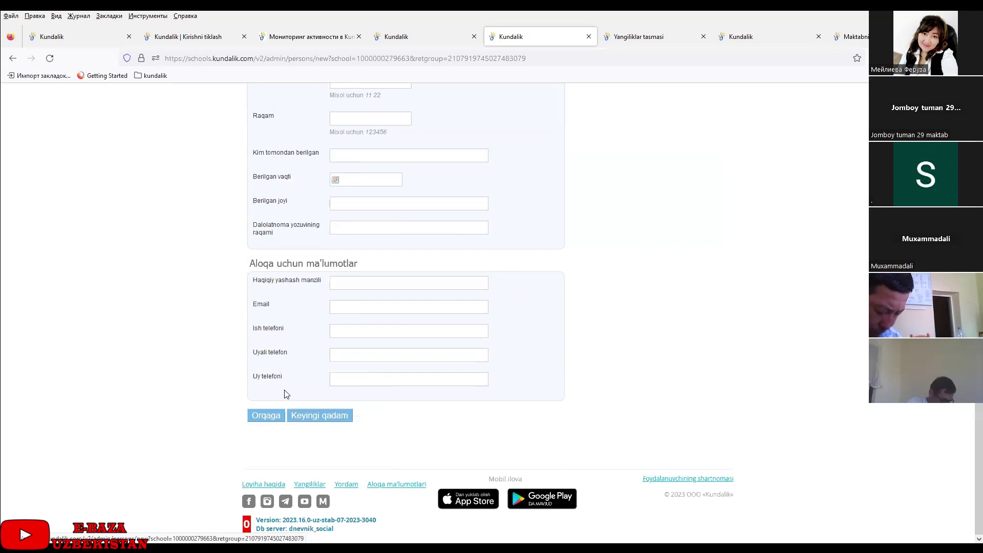
pyautogui.click(312, 417)
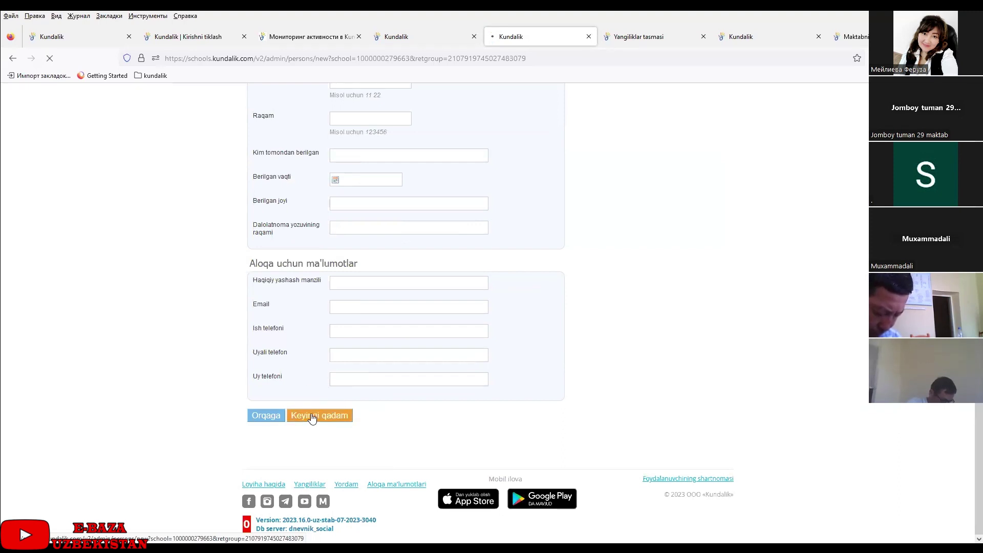
# Step: Create the pupil record from the review page and open her Qarindoshlar tab
pyautogui.scroll(-3, 320, 416)
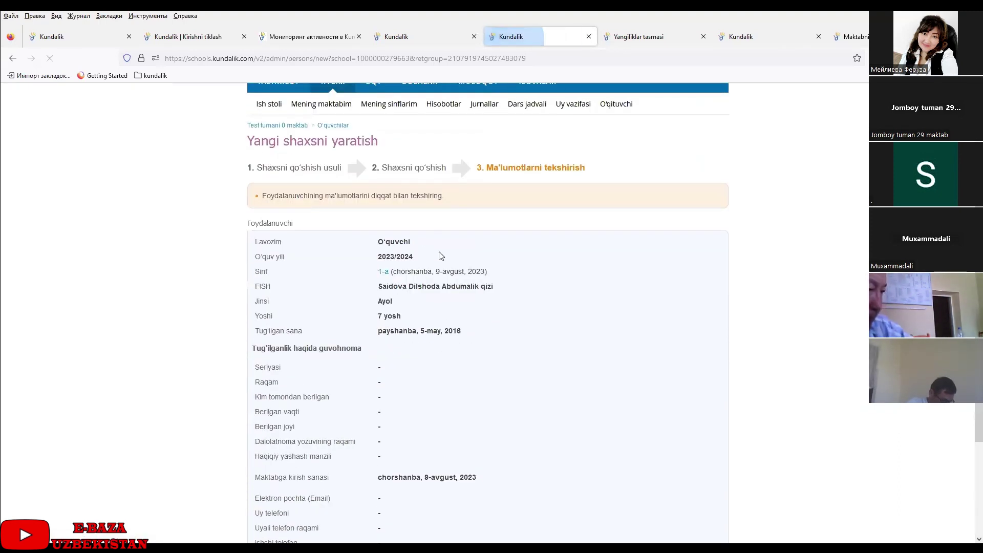
pyautogui.scroll(-3, 378, 407)
pyautogui.click(316, 418)
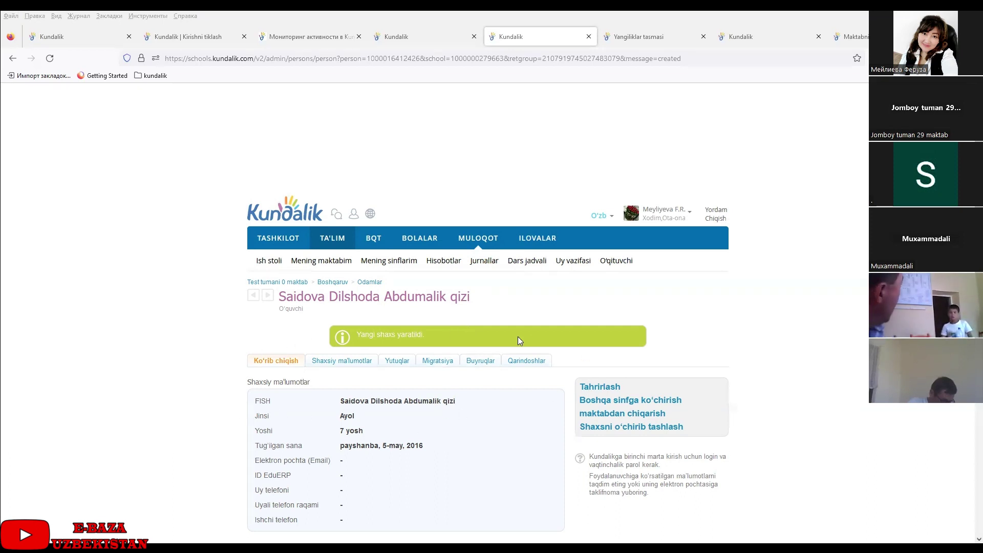
pyautogui.click(531, 363)
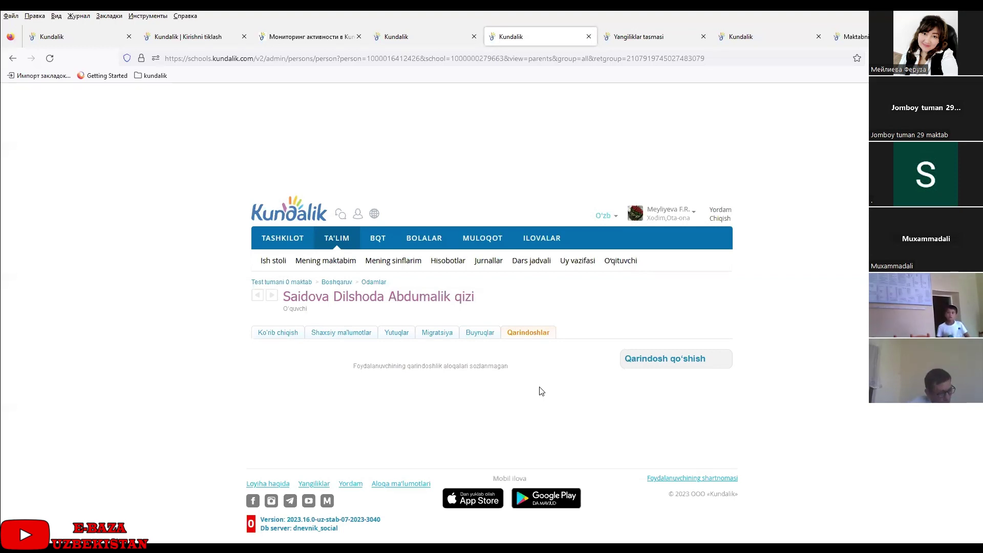
# Step: Start adding a brand-new user as a relative, then enter her surname and first name
pyautogui.click(660, 360)
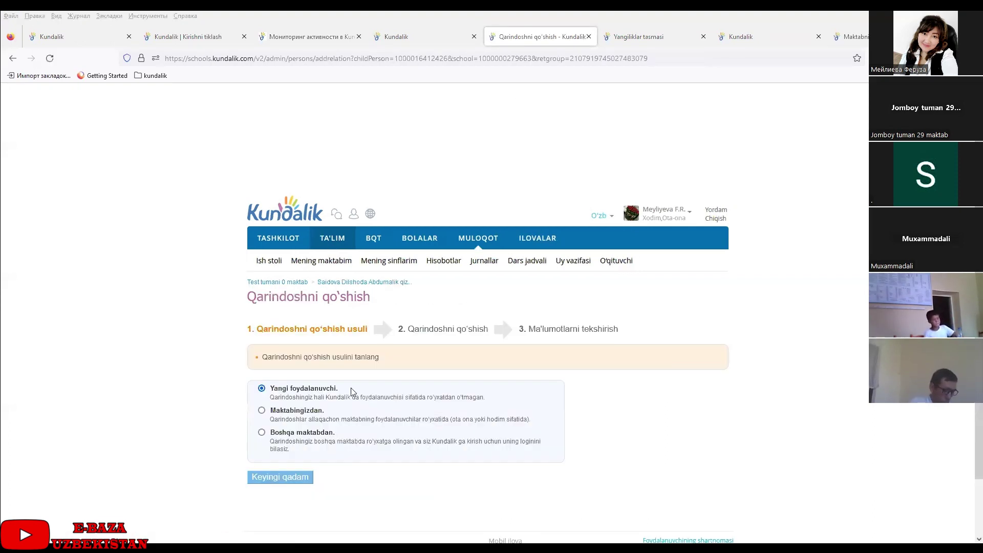
pyautogui.click(284, 479)
pyautogui.scroll(-2, 307, 435)
pyautogui.click(353, 321)
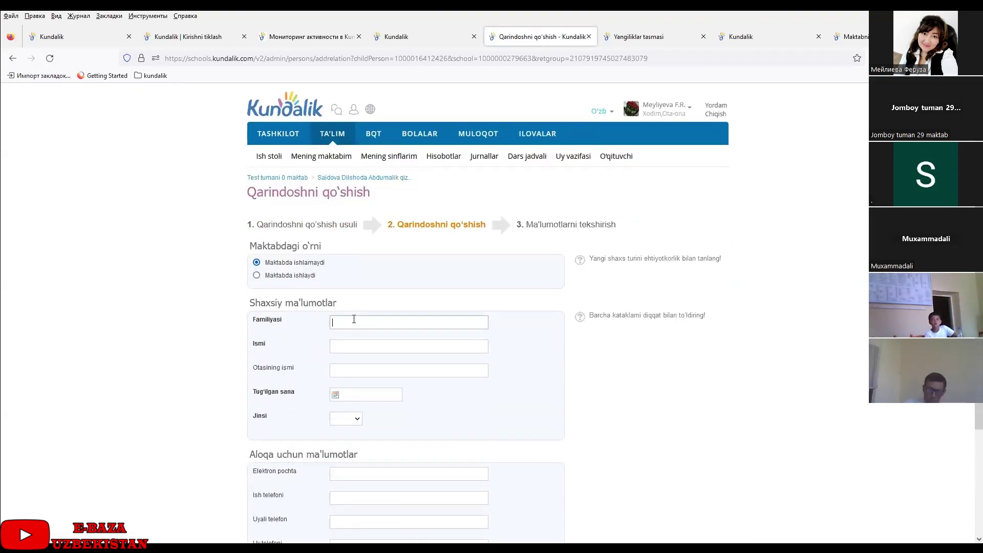
pyautogui.click(359, 335)
pyautogui.click(358, 345)
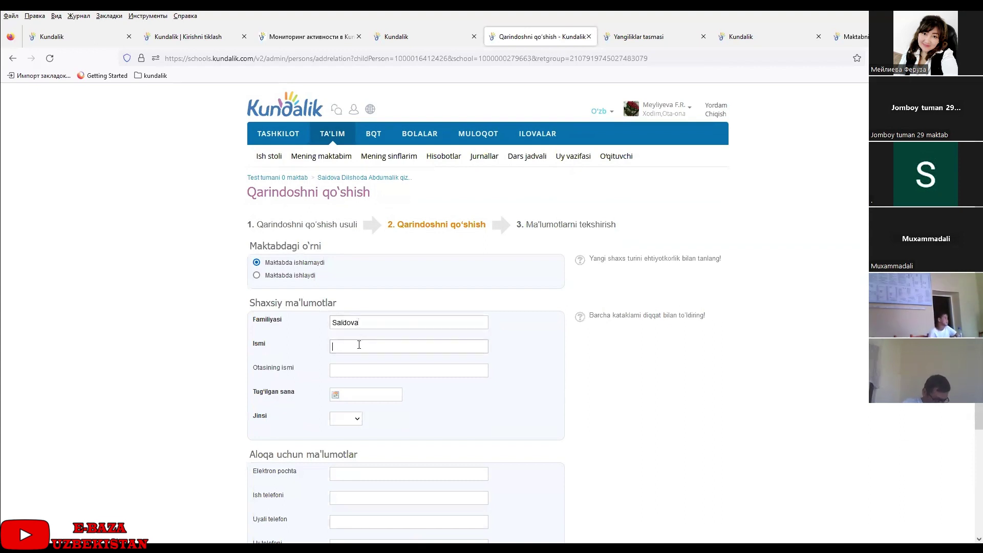
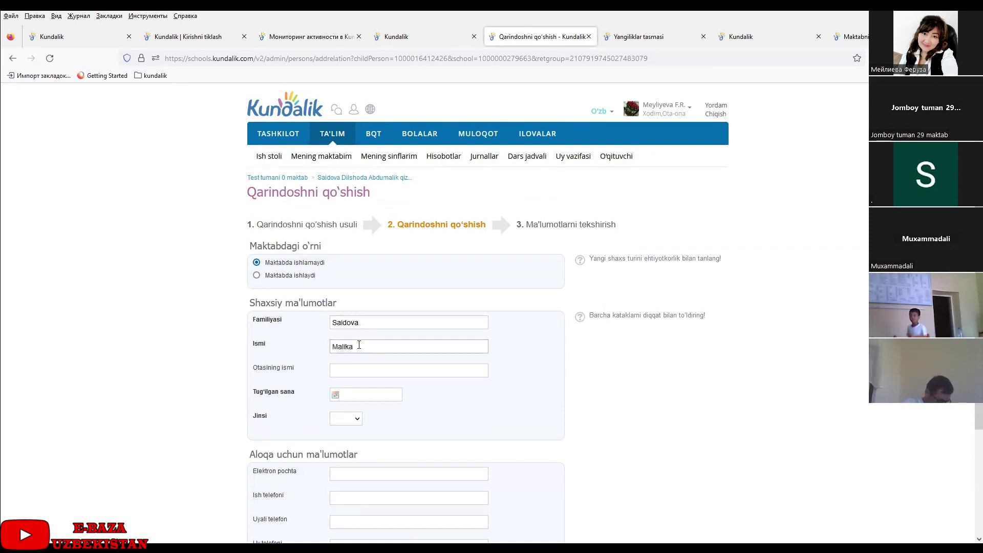
pyautogui.click(355, 392)
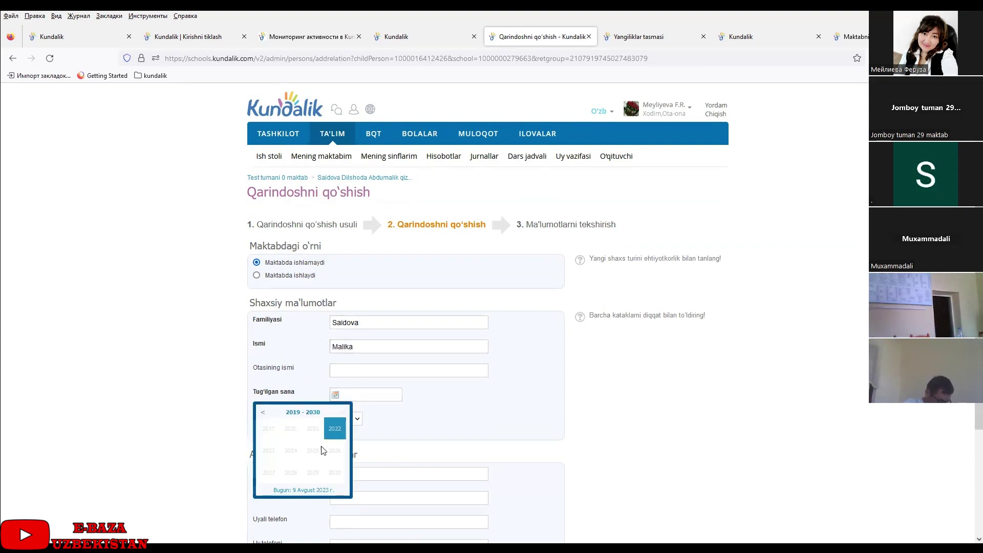
pyautogui.click(263, 412)
pyautogui.click(263, 412)
pyautogui.click(263, 412)
pyautogui.click(268, 449)
pyautogui.click(269, 451)
pyautogui.click(277, 462)
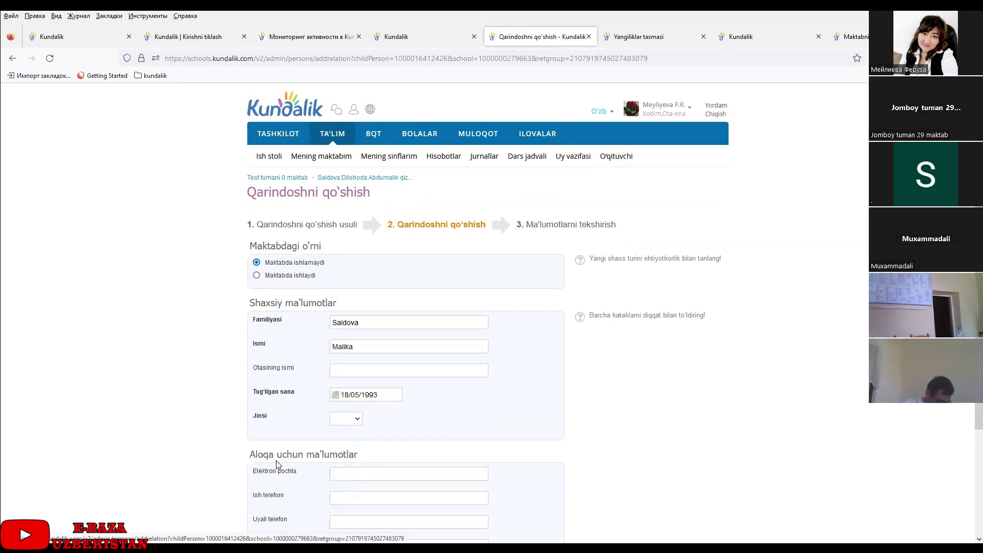
pyautogui.click(356, 420)
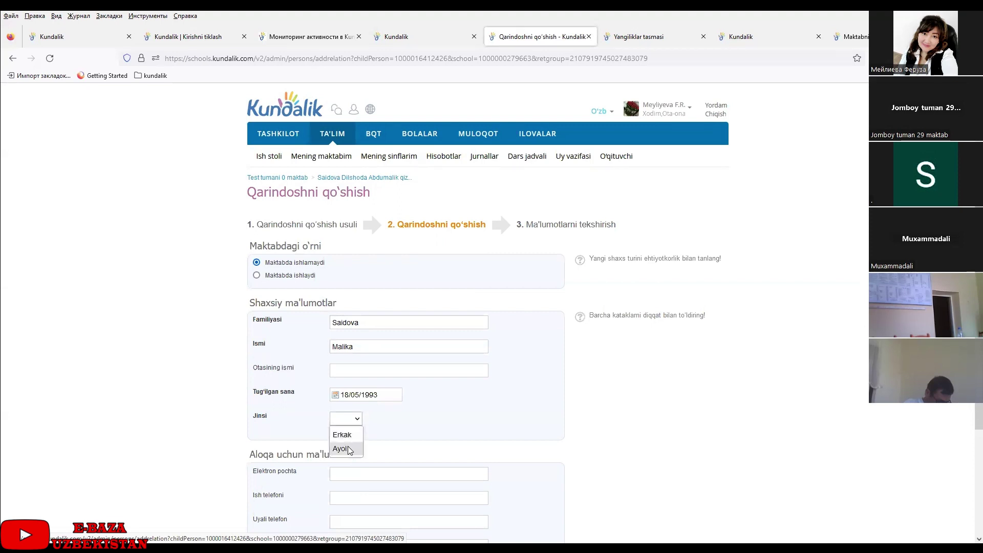
pyautogui.click(350, 448)
pyautogui.scroll(-3, 348, 425)
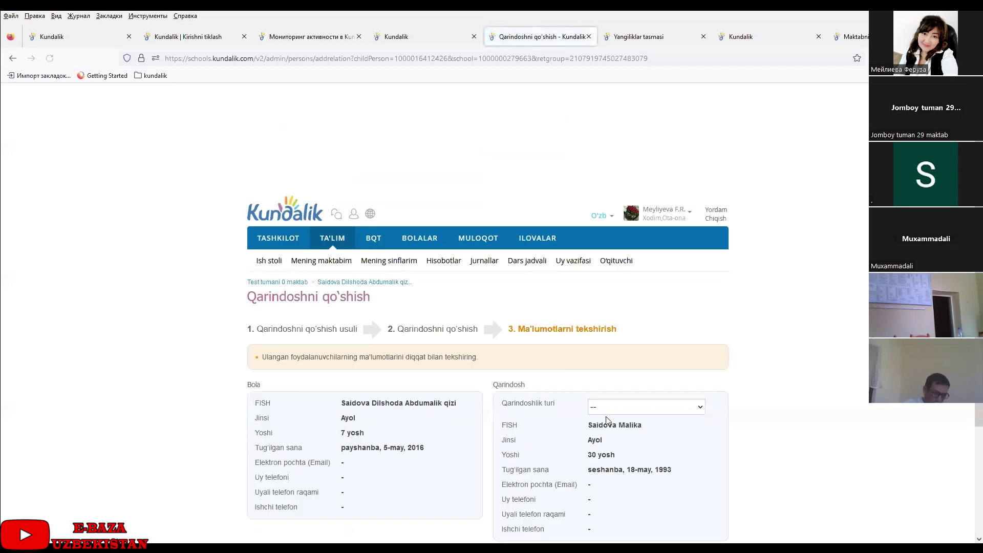
pyautogui.click(621, 406)
pyautogui.scroll(-3, 621, 336)
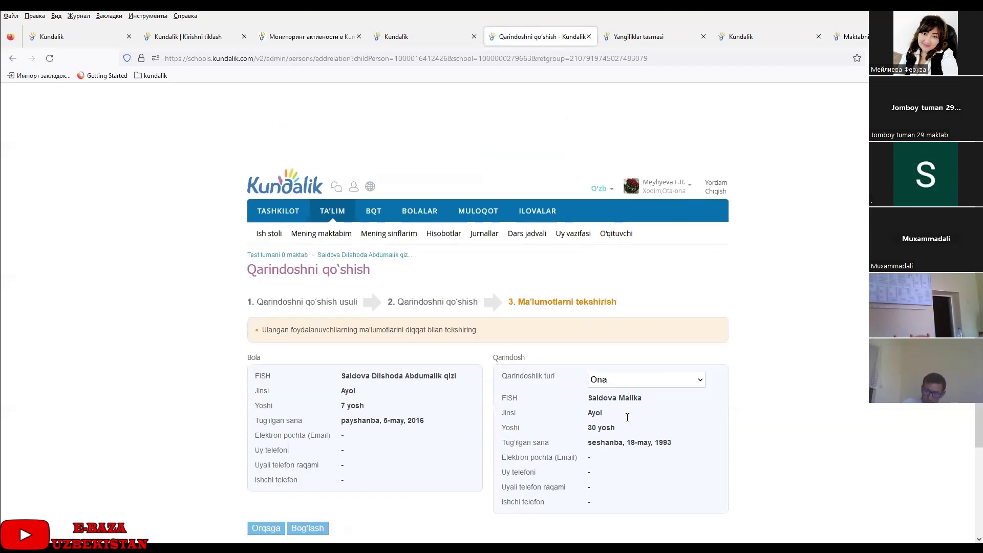
pyautogui.click(299, 421)
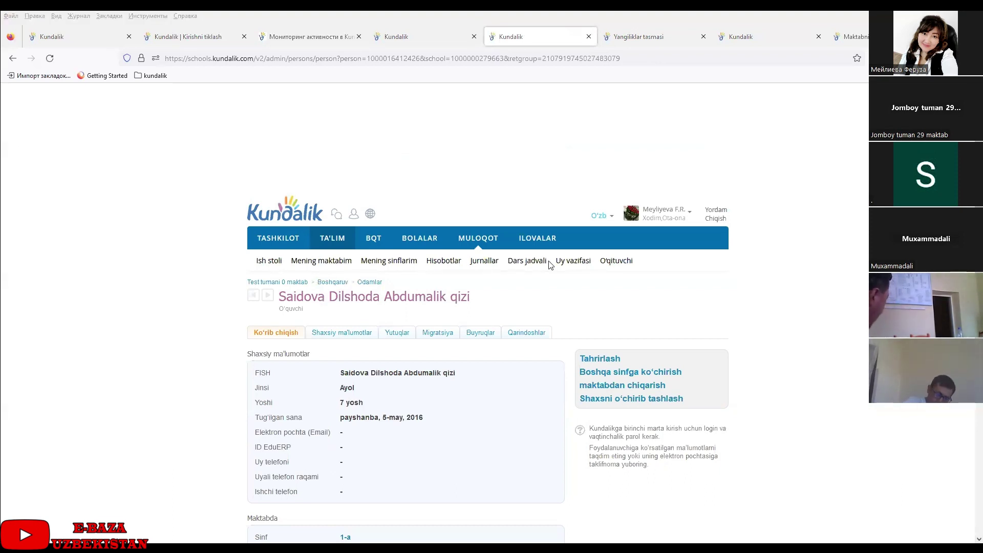
# Step: Open the pupil's Qarindoshlar tab and start adding another relative
pyautogui.click(526, 334)
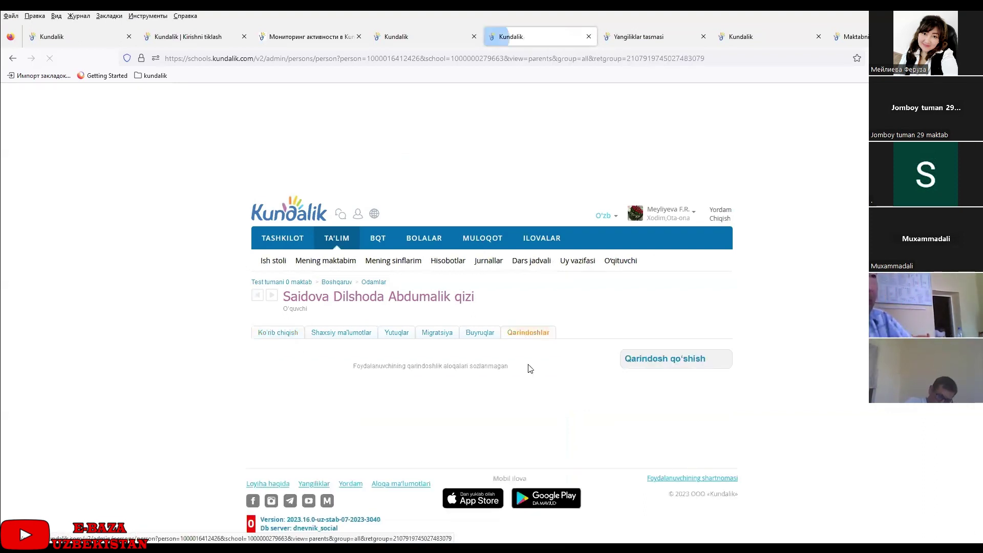
pyautogui.click(665, 361)
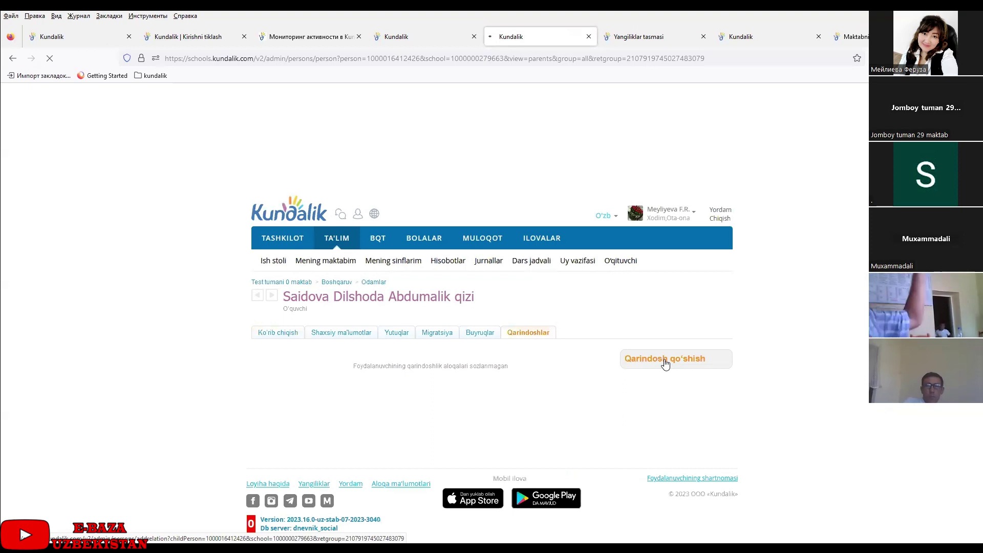
pyautogui.scroll(-2, 261, 372)
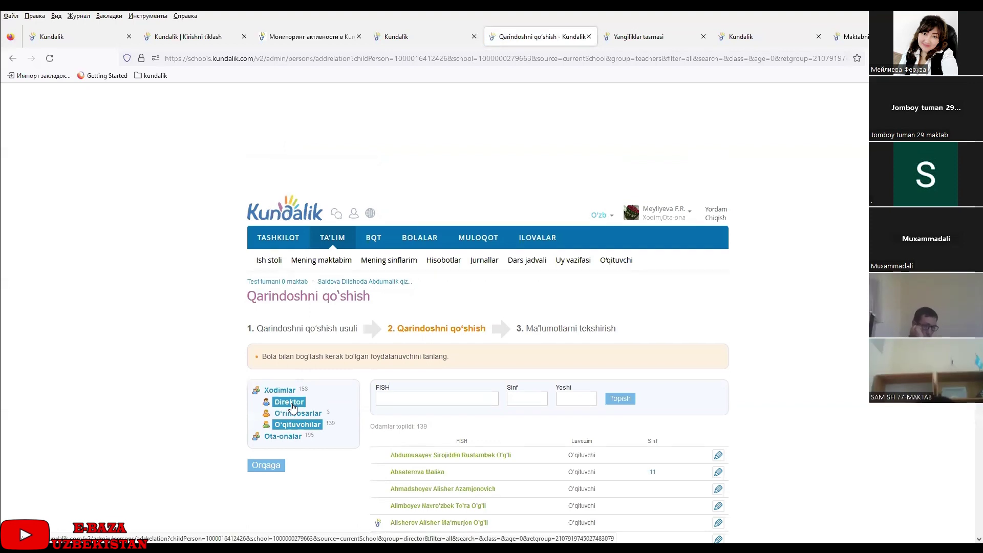
# Step: Show the school's parents list and search it by the parent's name
pyautogui.click(284, 389)
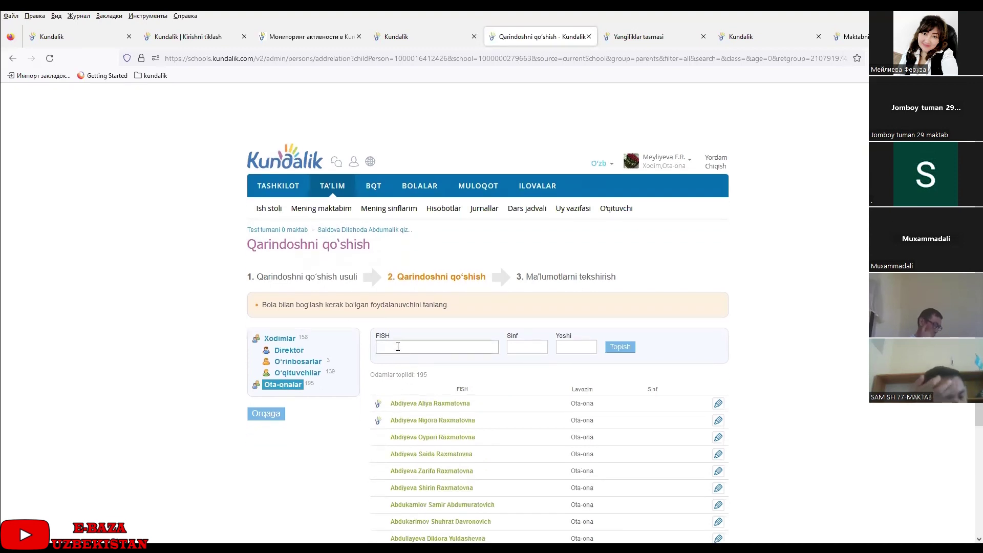
pyautogui.click(397, 347)
pyautogui.hotkey('ctrl', 's')
pyautogui.write('a')
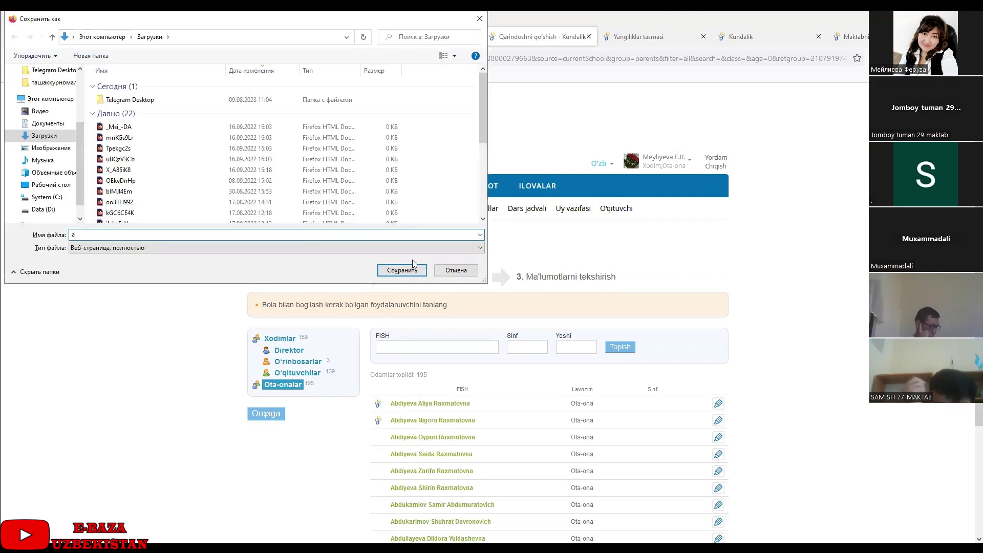
pyautogui.click(456, 270)
pyautogui.click(385, 342)
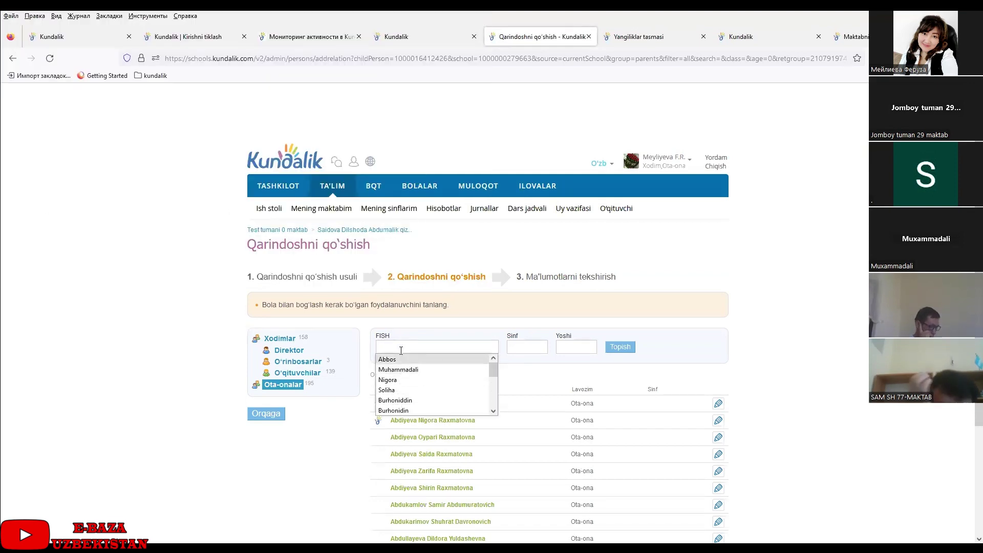
pyautogui.click(398, 349)
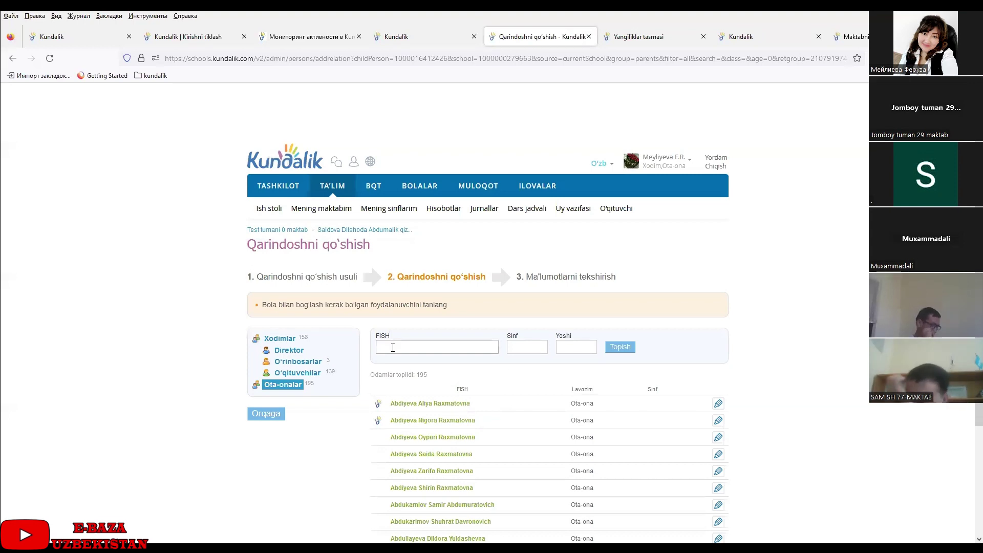
pyautogui.write('Sa')
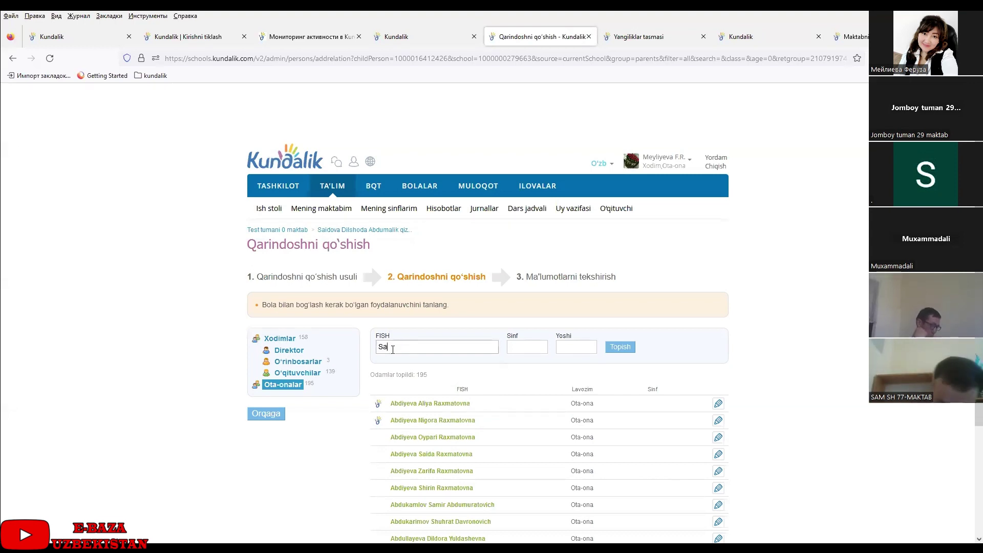
pyautogui.write('ida')
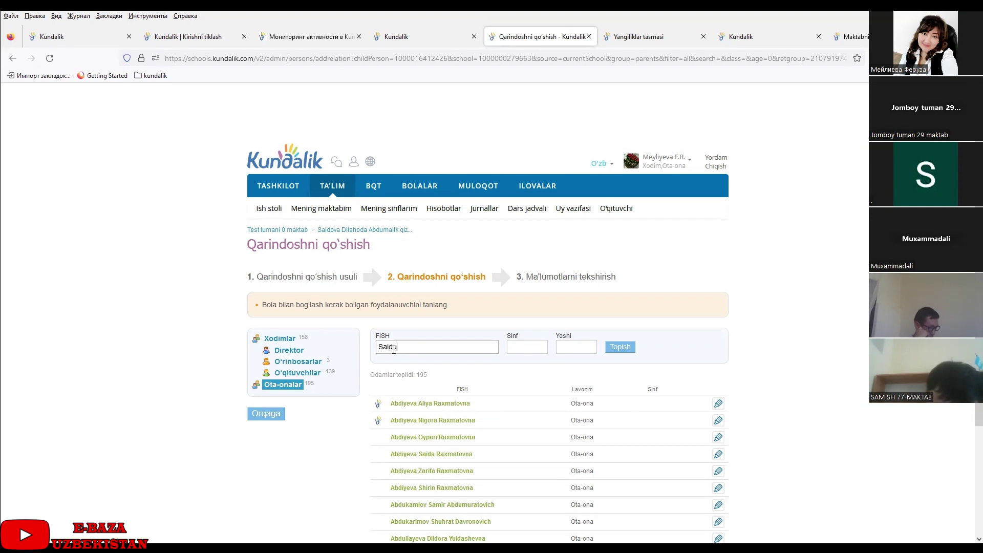
pyautogui.click(617, 349)
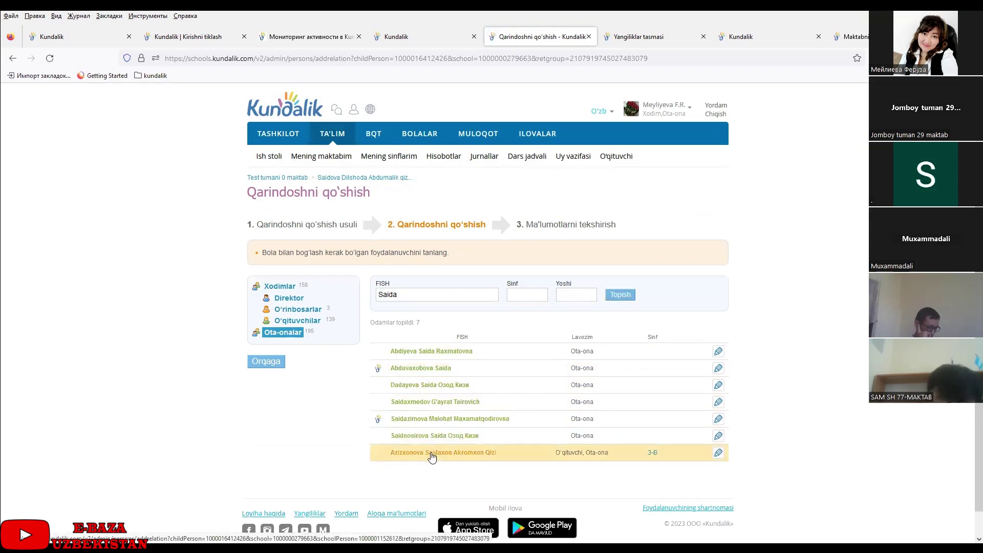
# Step: Select the matching parent and set the relationship type to Ona
pyautogui.click(441, 439)
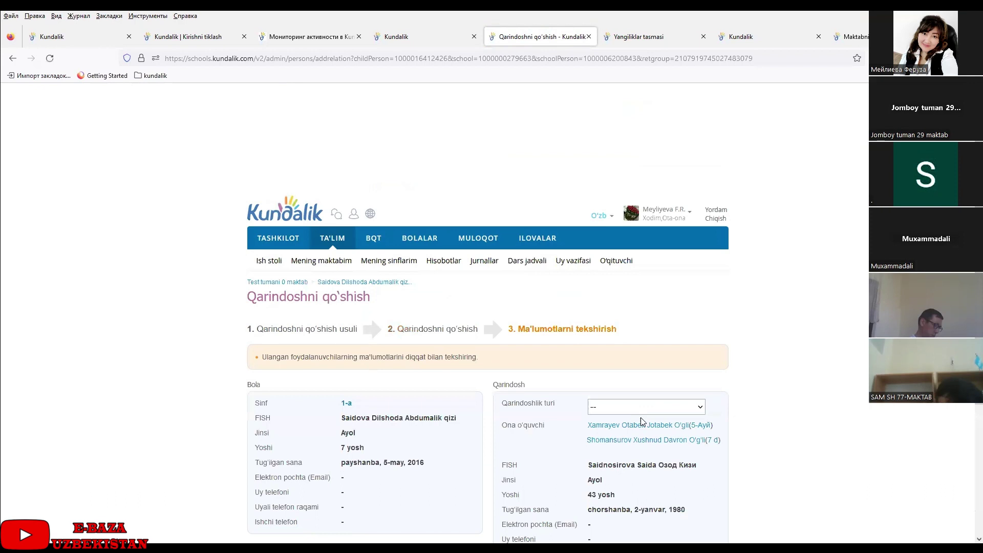
pyautogui.click(664, 413)
pyautogui.click(599, 269)
pyautogui.scroll(-3, 530, 399)
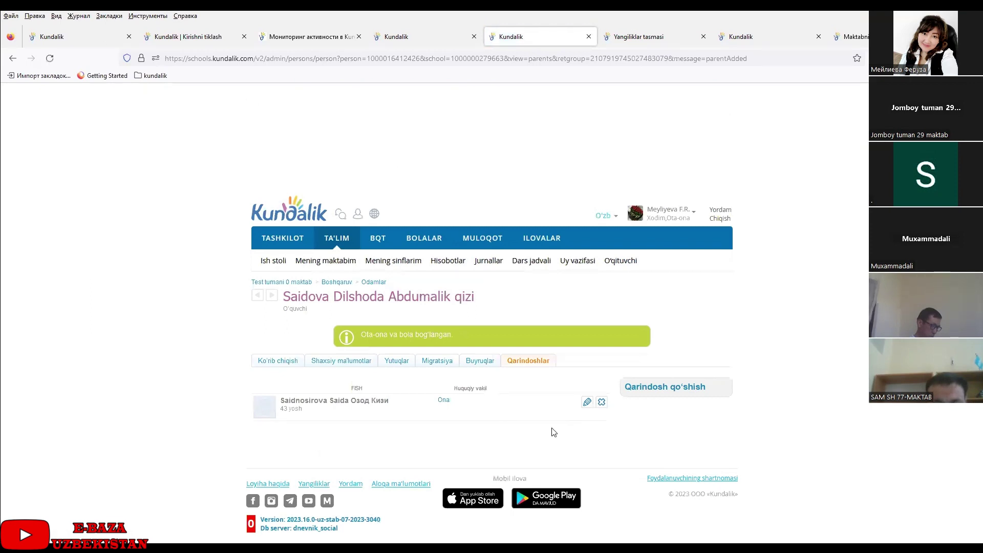
# Step: Add a relative from another school (Boshqa maktabdan), filling in his surname and first name
pyautogui.click(662, 396)
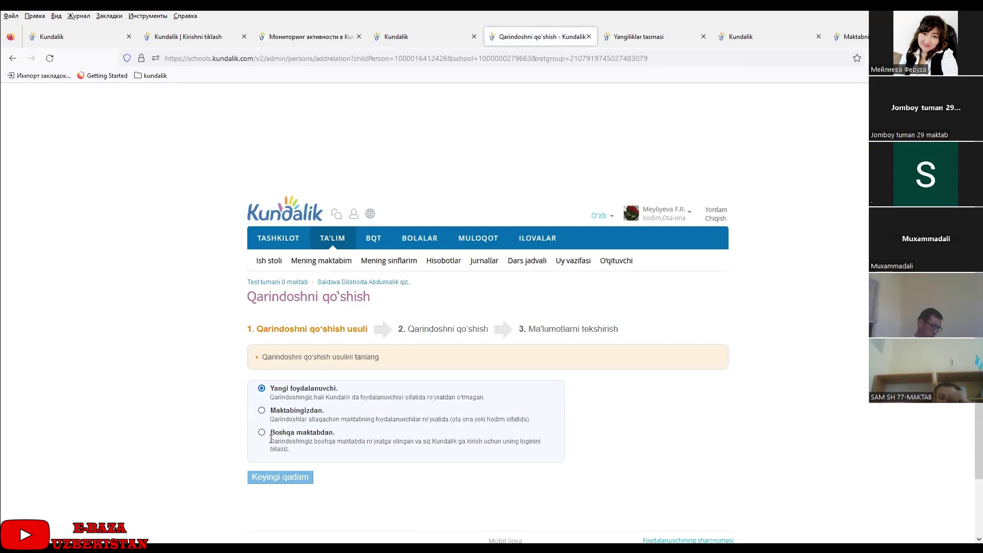
pyautogui.click(261, 433)
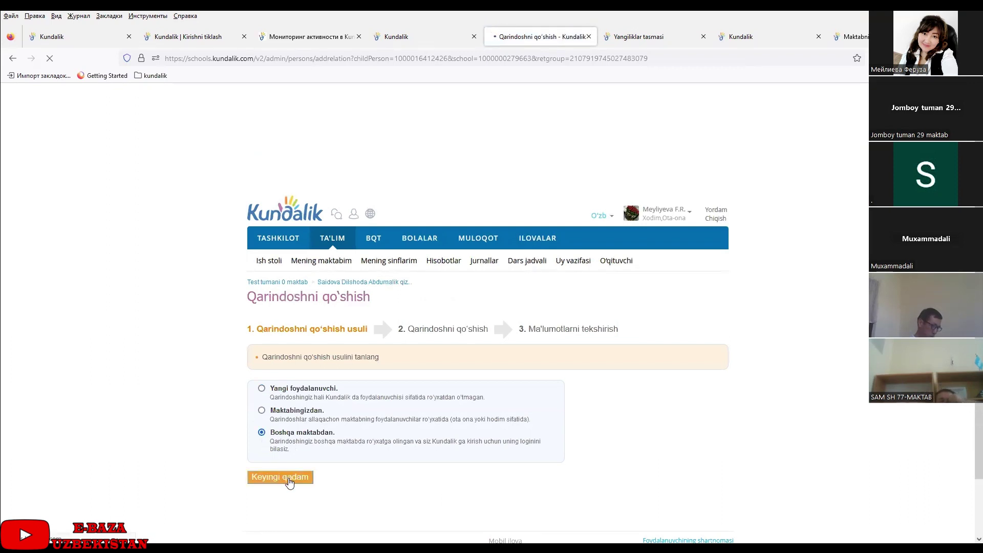
pyautogui.click(340, 391)
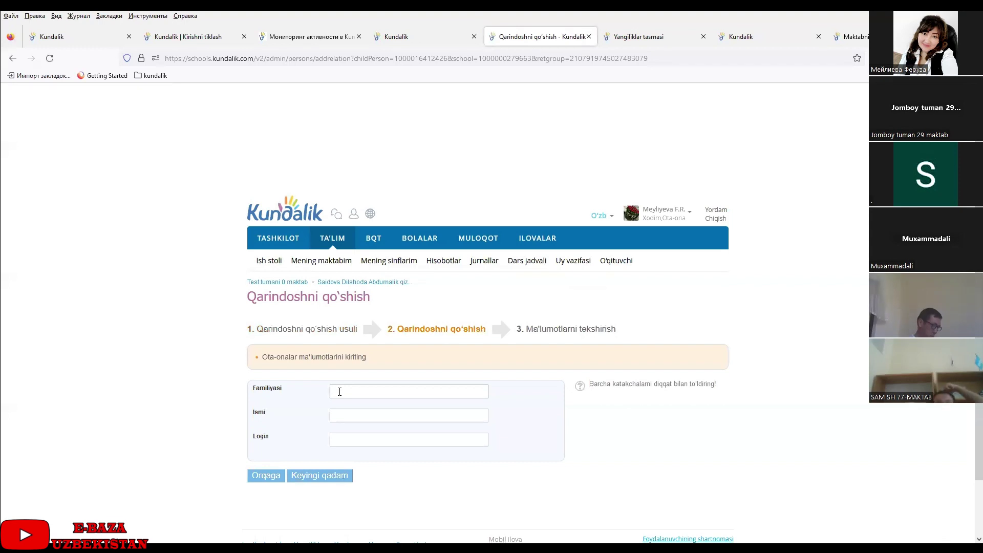
pyautogui.write('N')
pyautogui.click(342, 410)
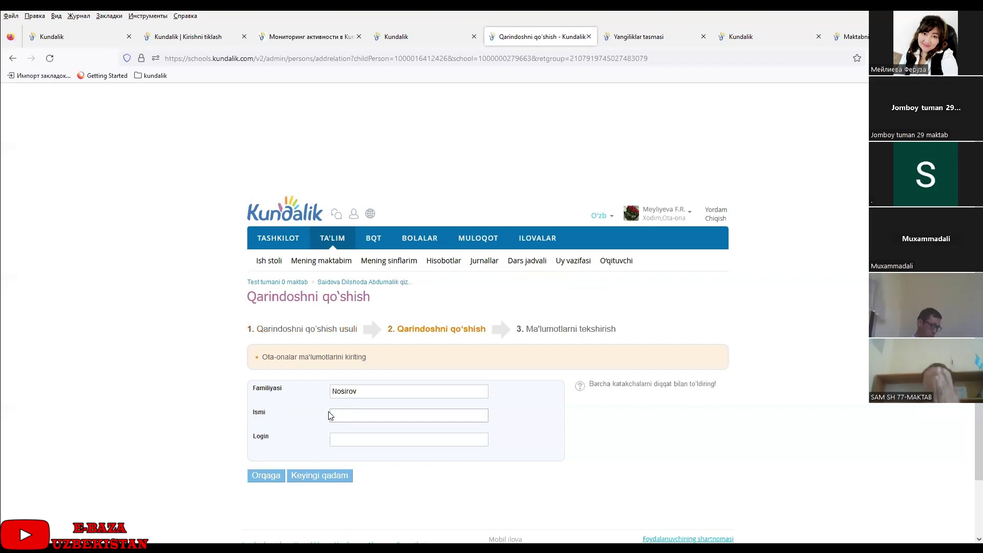
pyautogui.click(331, 416)
pyautogui.write('F')
pyautogui.click(338, 428)
# Step: Enter the relative's login, proceed to review, and set the relationship type to Ota
pyautogui.click(337, 438)
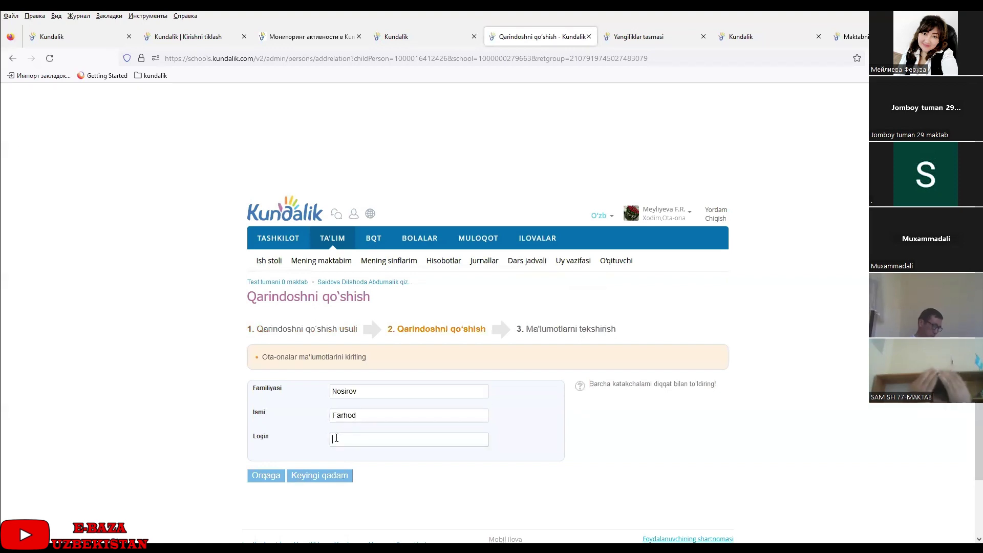
pyautogui.write('n')
pyautogui.click(349, 451)
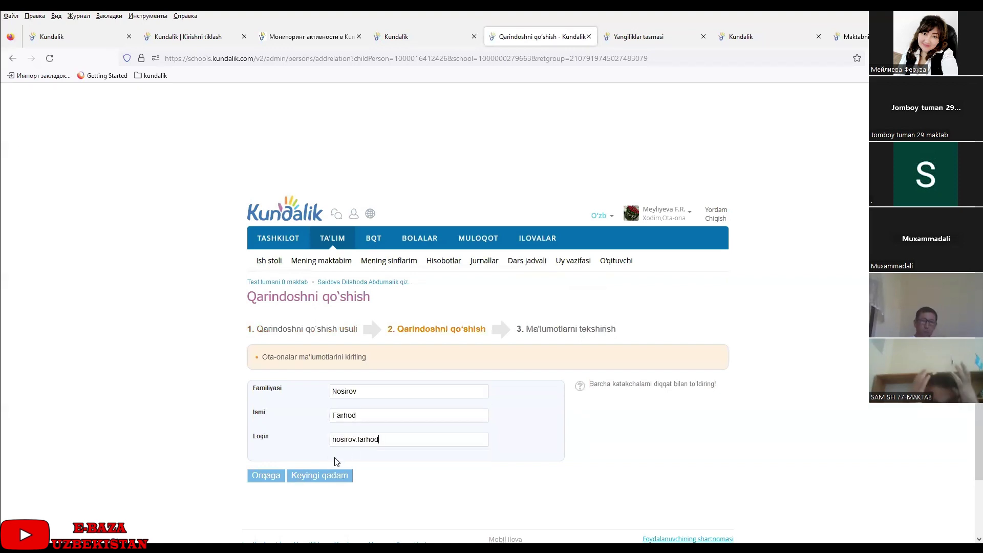
pyautogui.click(332, 483)
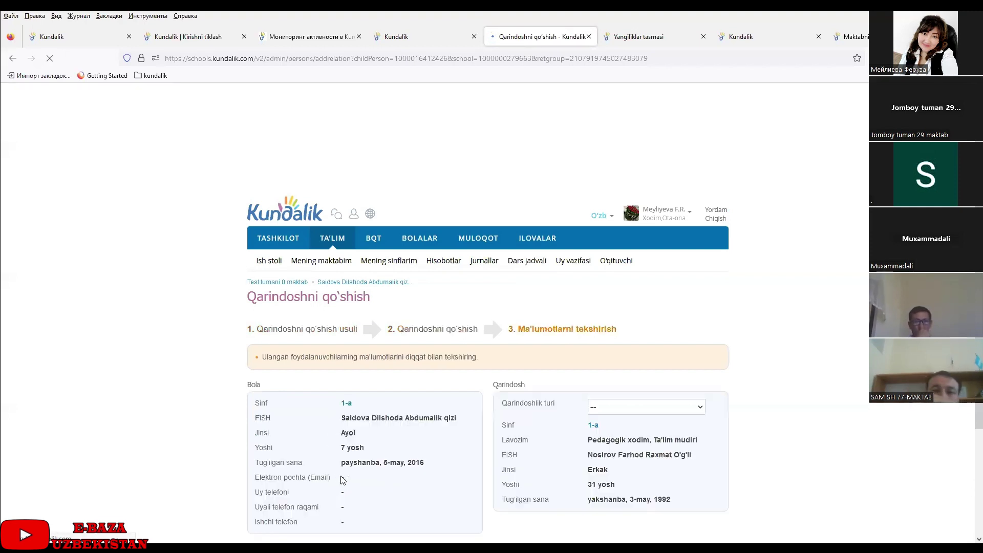
pyautogui.click(629, 407)
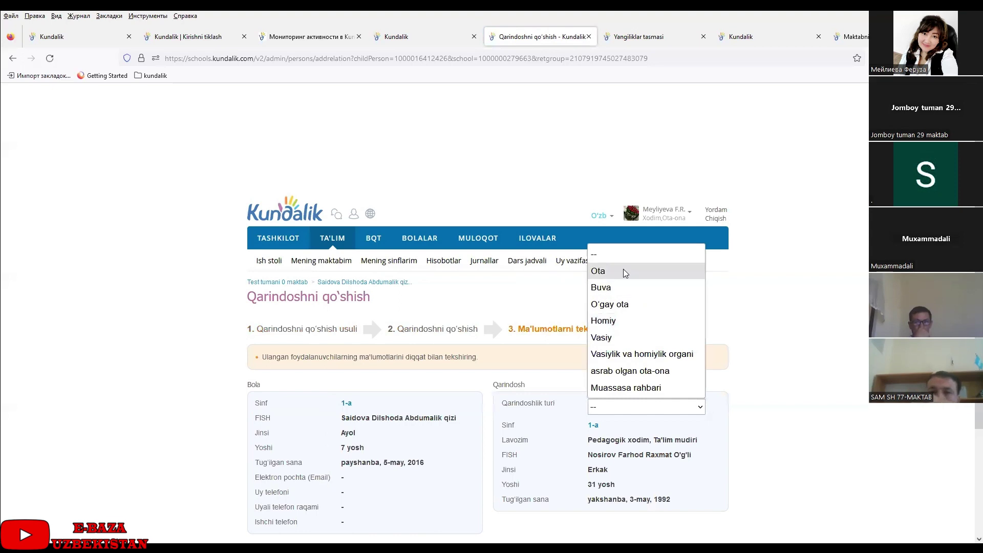
pyautogui.click(625, 271)
pyautogui.scroll(-3, 341, 448)
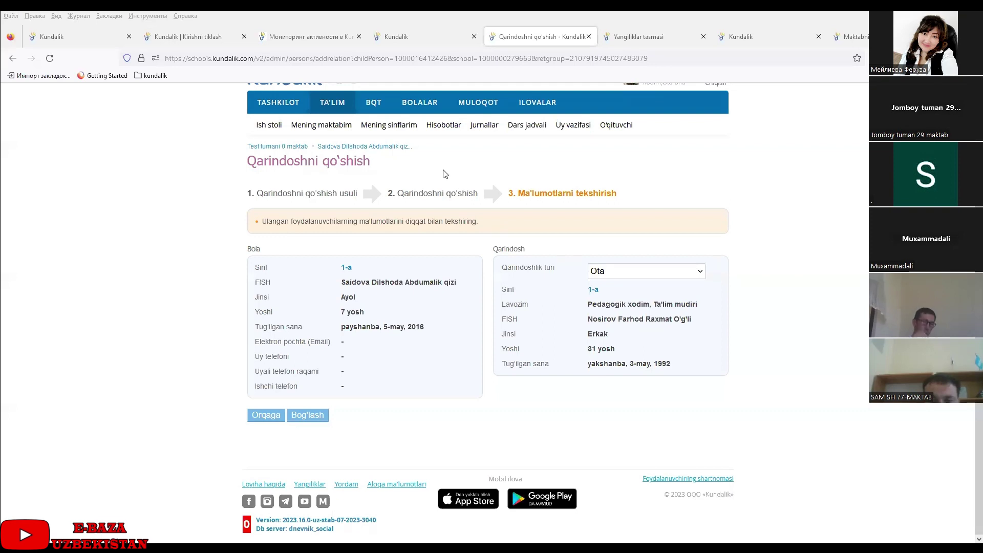
# Step: Open the participant import page, switch the site to Русский, and open «Как импортировать персон в ОО?»
pyautogui.click(302, 148)
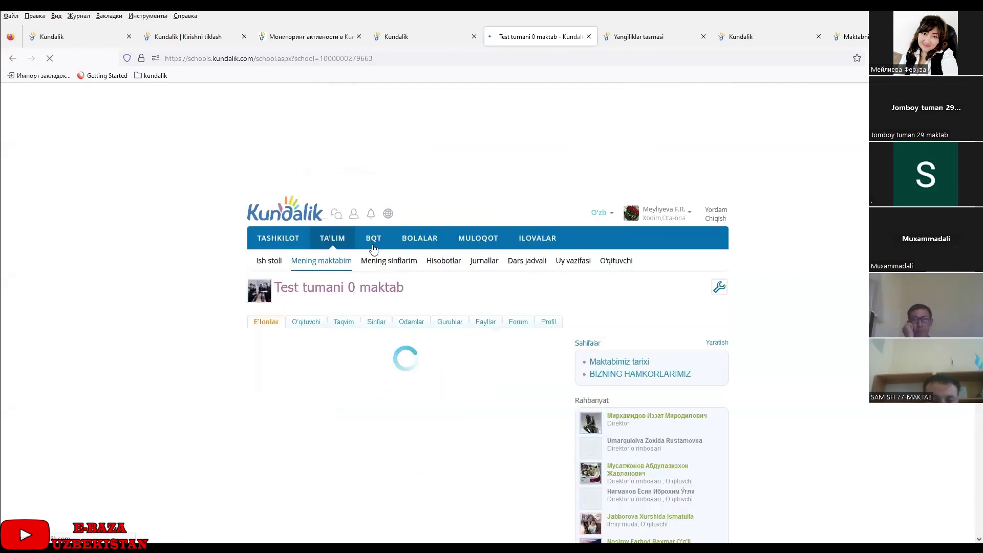
pyautogui.click(719, 289)
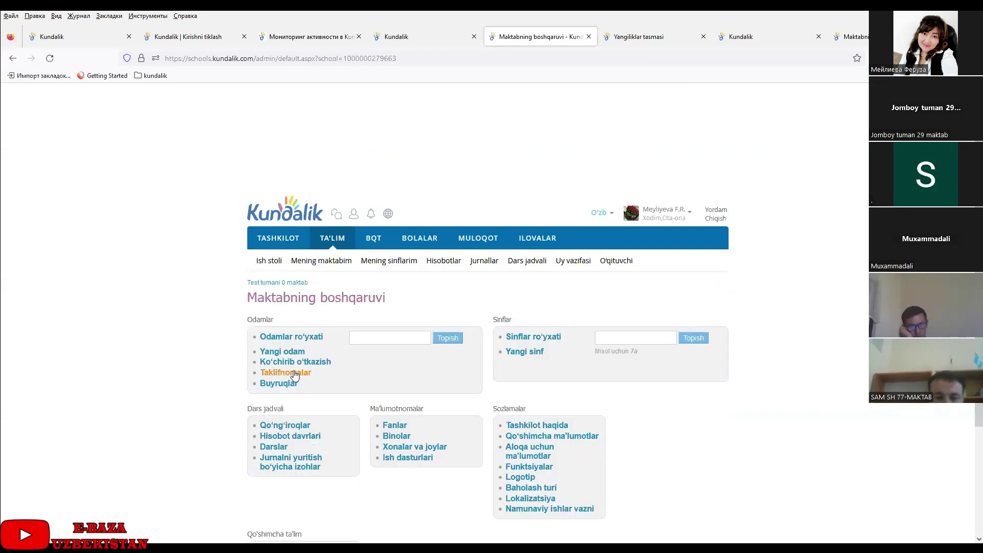
pyautogui.click(367, 358)
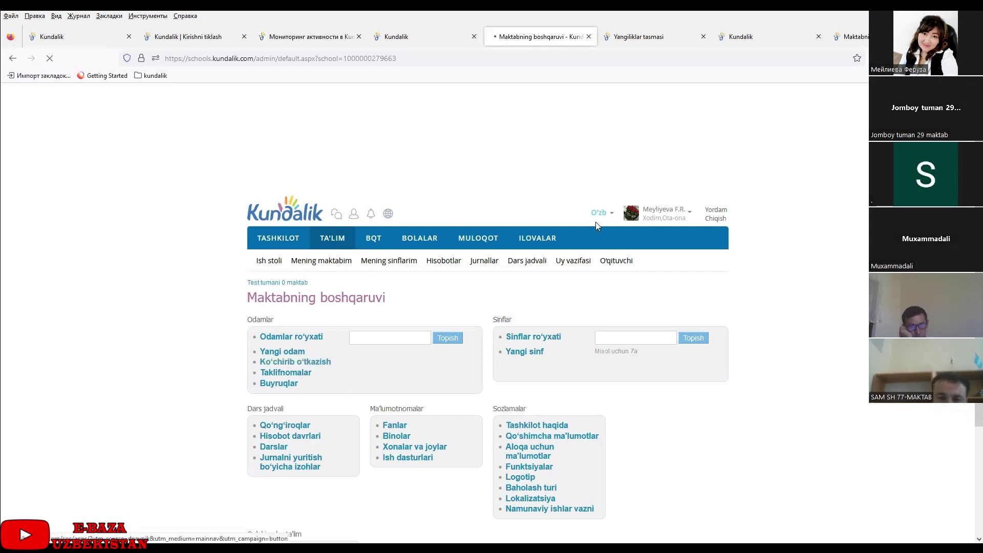
pyautogui.click(599, 215)
pyautogui.click(600, 260)
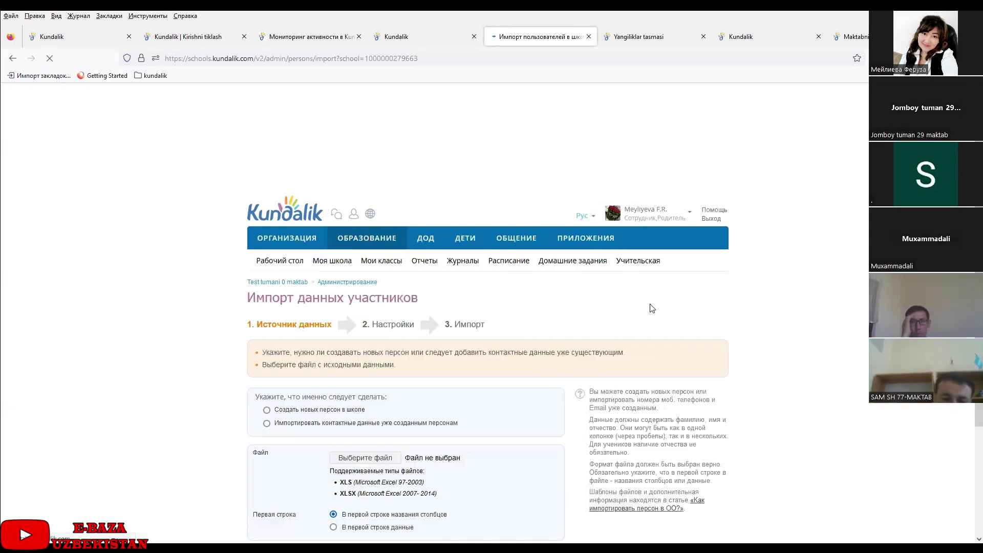
pyautogui.scroll(-3, 649, 337)
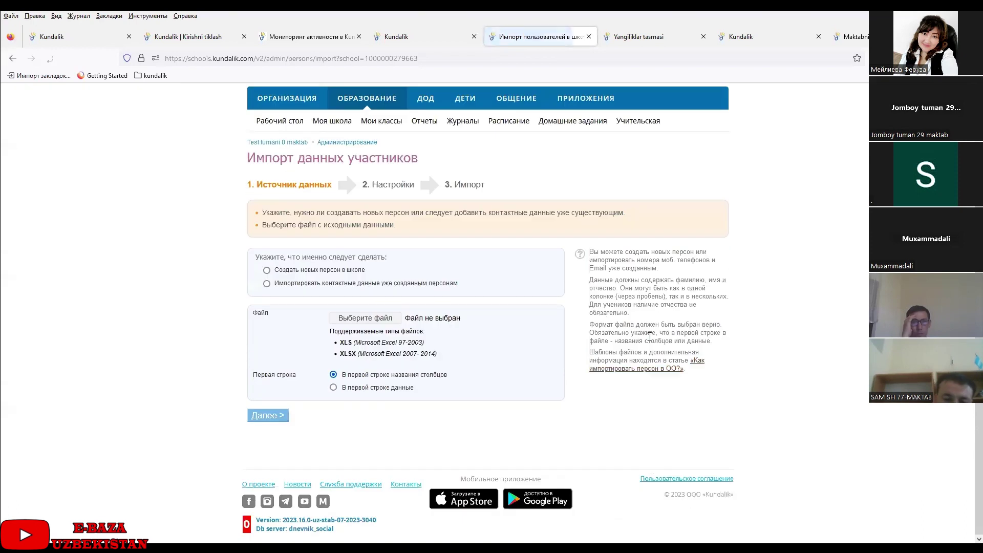
pyautogui.click(655, 369)
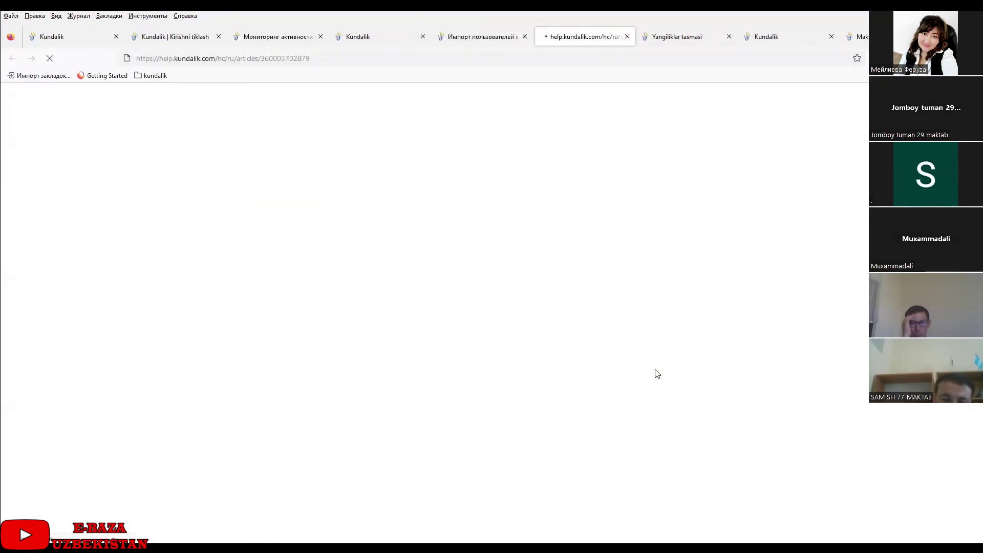
# Step: Download the Ўқувчилар ва ота-оналар рўйхати.xls template from the article's attached files
pyautogui.scroll(-10, 649, 376)
pyautogui.scroll(-15, 639, 377)
pyautogui.scroll(-8, 640, 377)
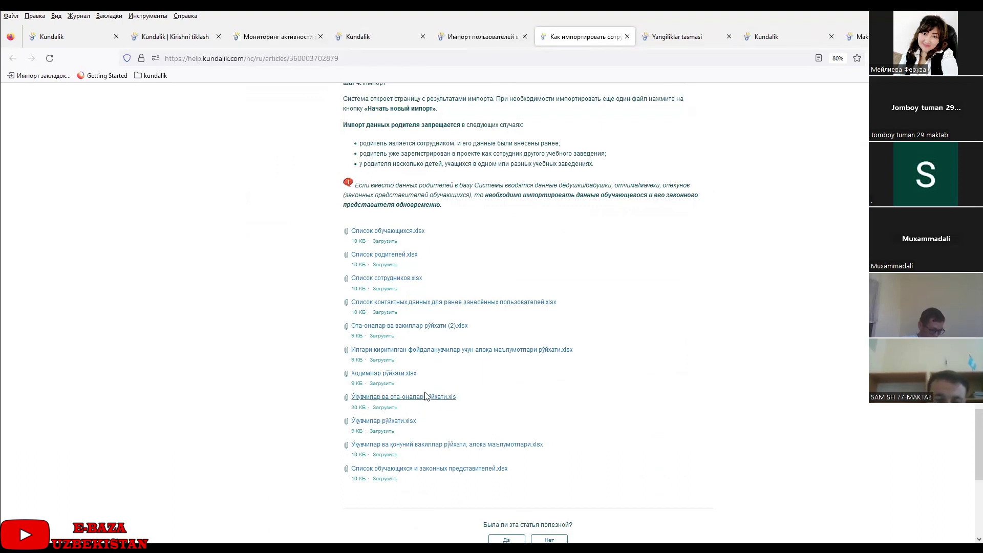
pyautogui.click(389, 408)
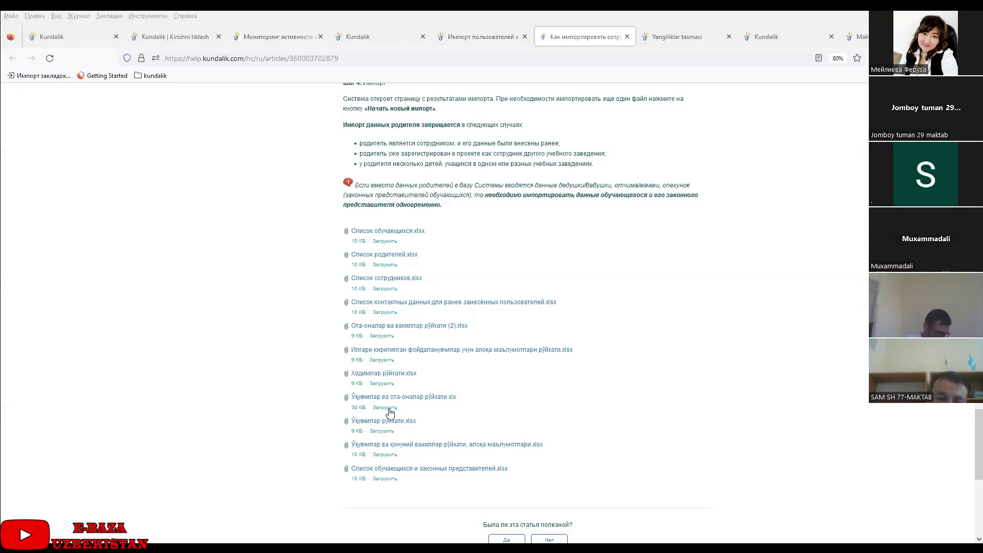
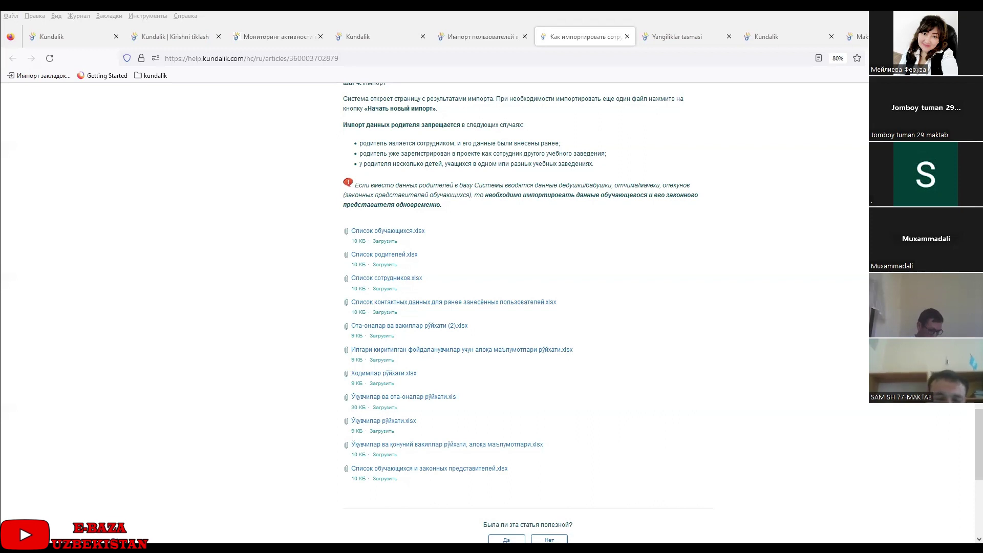
# Step: Review the students and parents list in Excel, then go to Kundalik's school administration page
pyautogui.hotkey('alt', 'Tab')
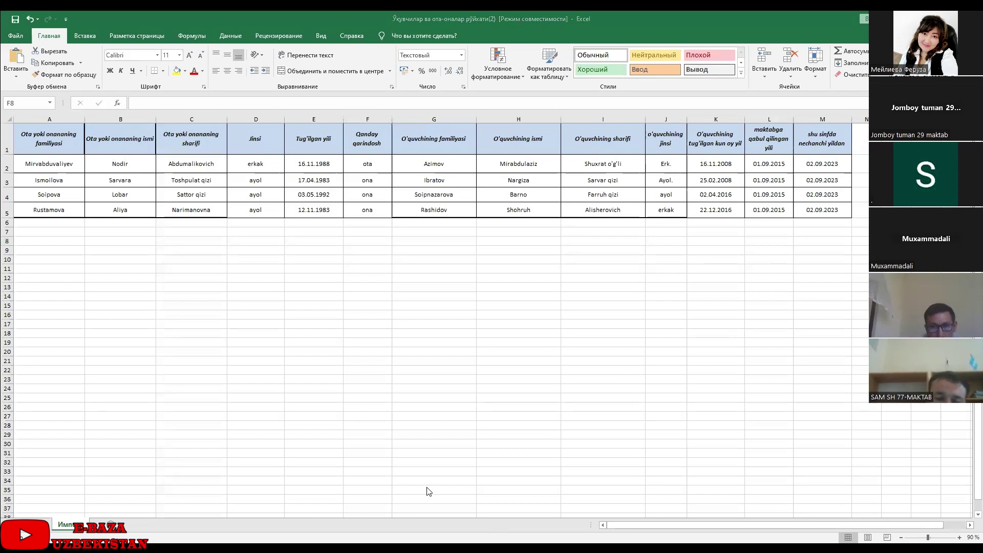
pyautogui.hotkey('alt', 'Tab')
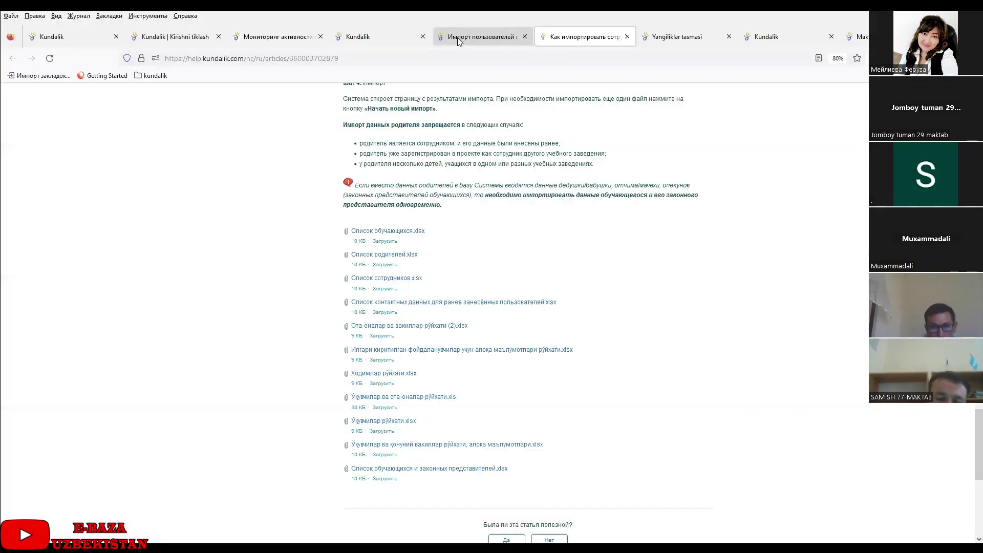
pyautogui.click(387, 38)
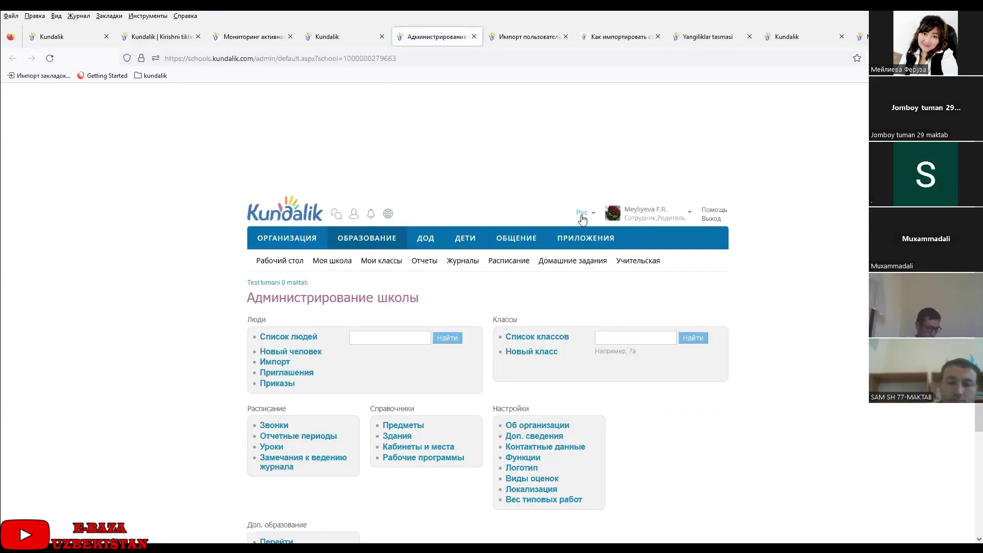
# Step: Switch the interface to O'zb and choose 'Maktabda yangi shaxslarni yaratish' for the people import
pyautogui.click(584, 212)
pyautogui.click(578, 247)
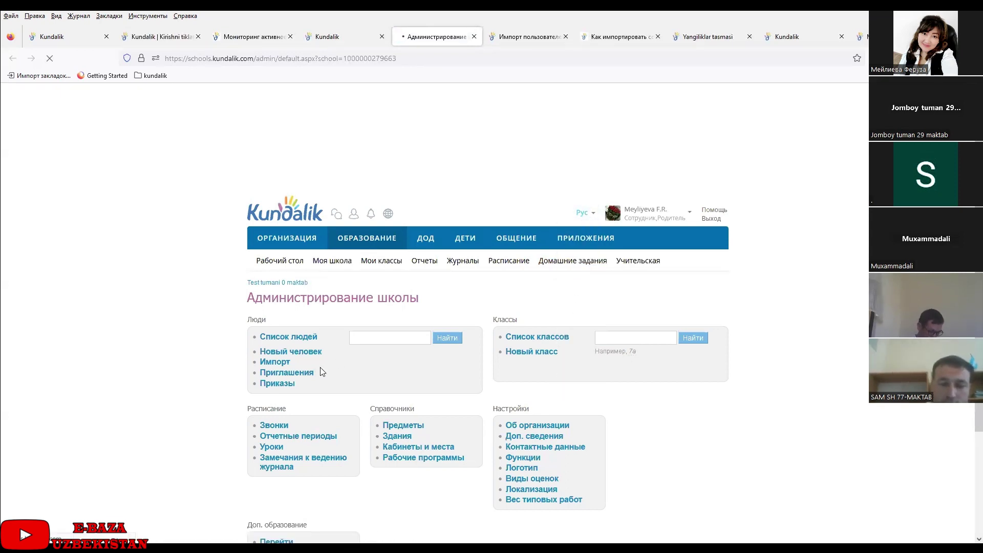
pyautogui.click(279, 362)
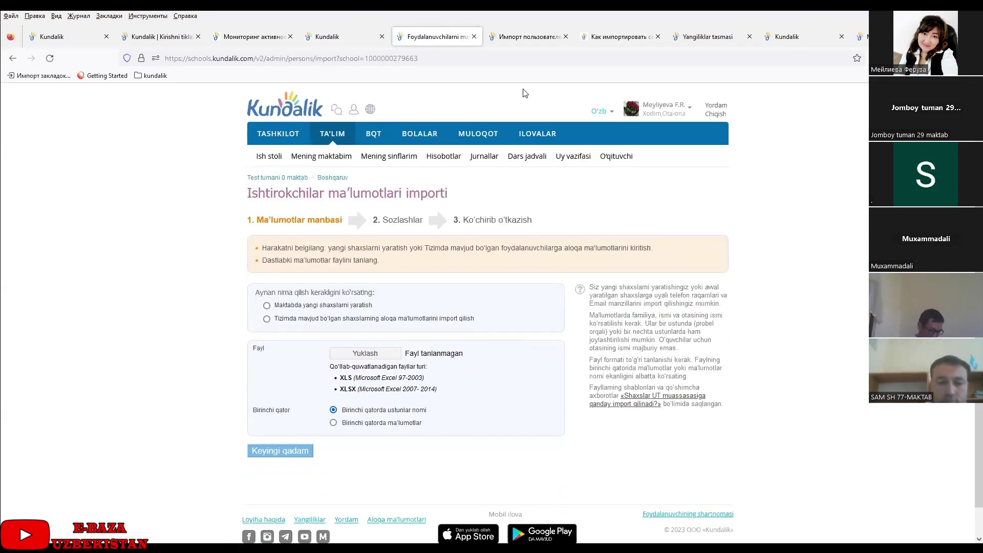
pyautogui.click(359, 305)
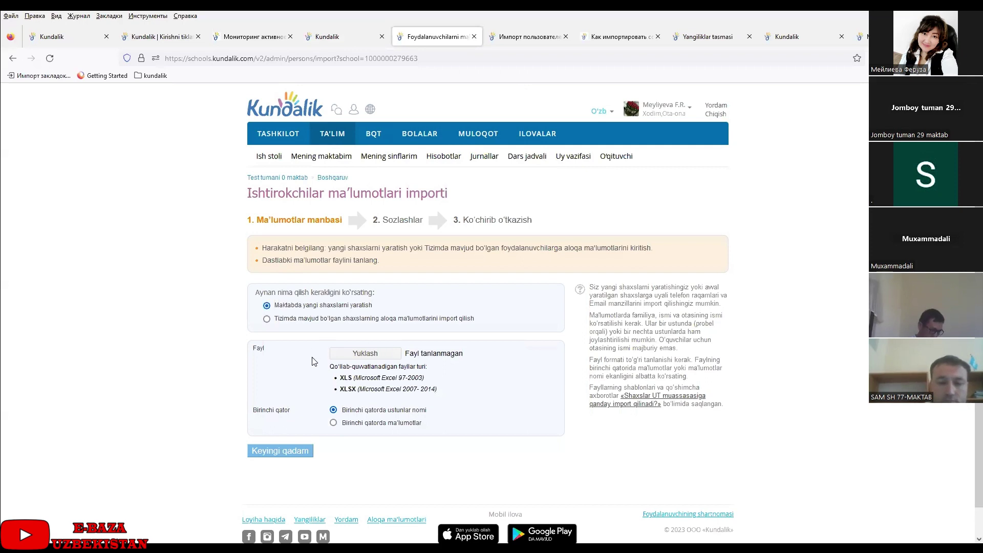
# Step: Upload the 'Ўқувчилар ва ота-оналар рўйхати(2)' file and go on to the next import step
pyautogui.click(365, 354)
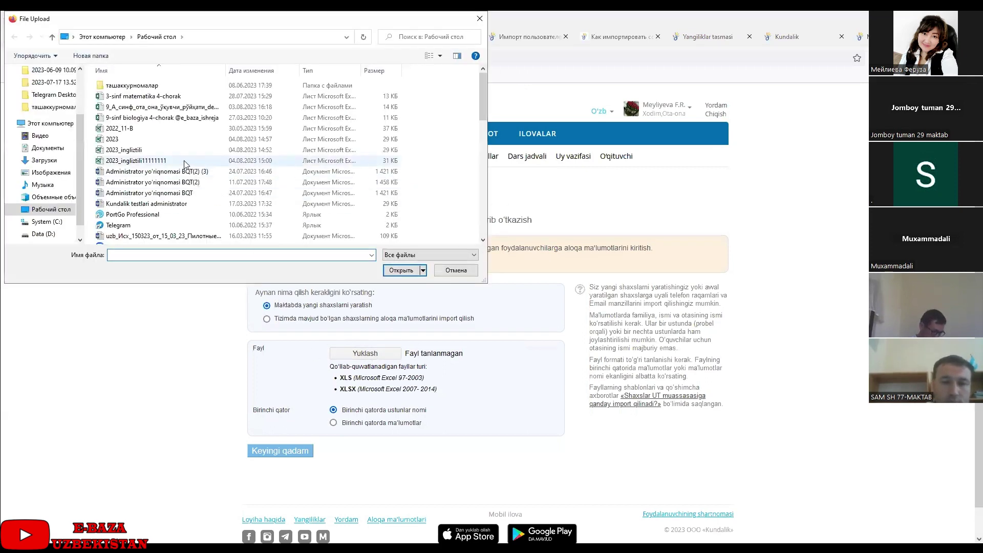
pyautogui.scroll(-4, 159, 189)
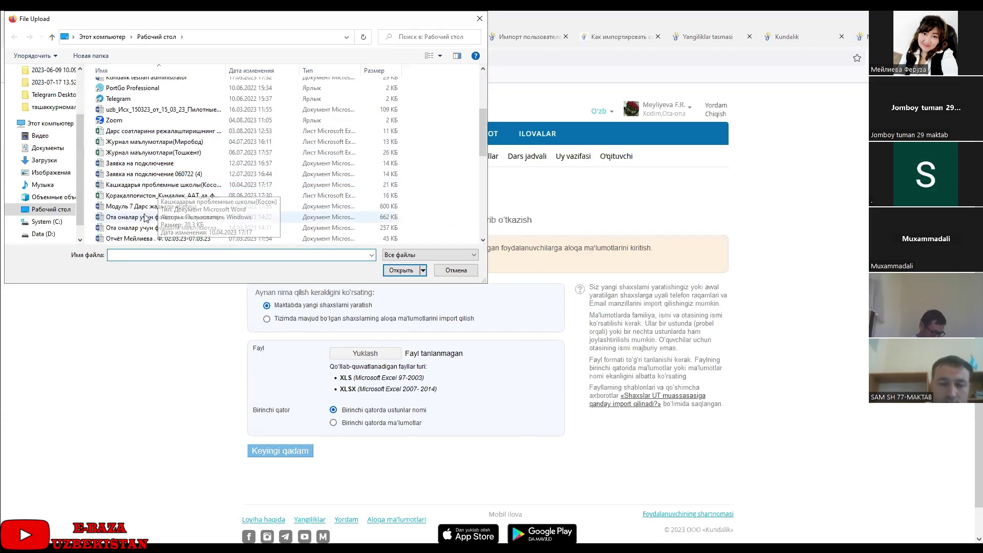
pyautogui.scroll(-7, 148, 218)
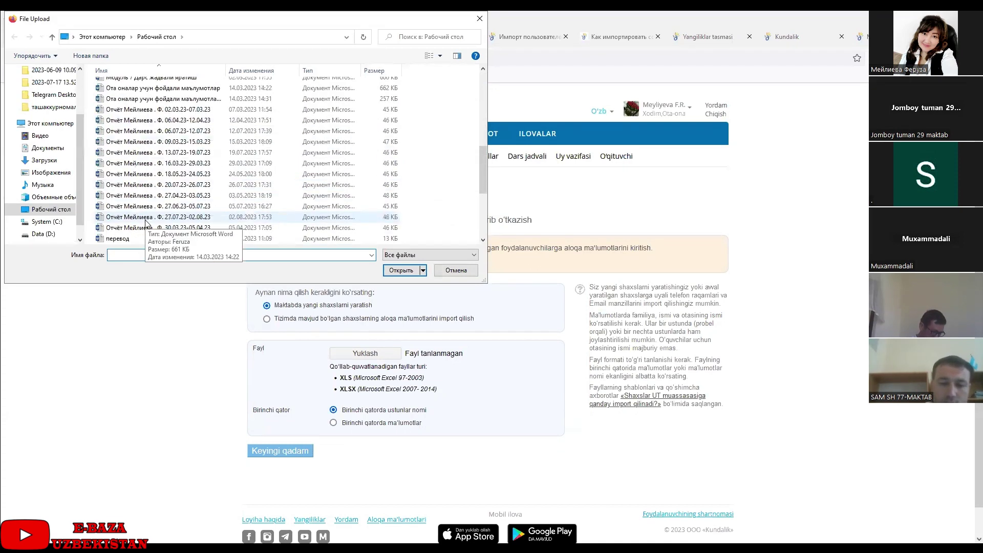
pyautogui.click(154, 207)
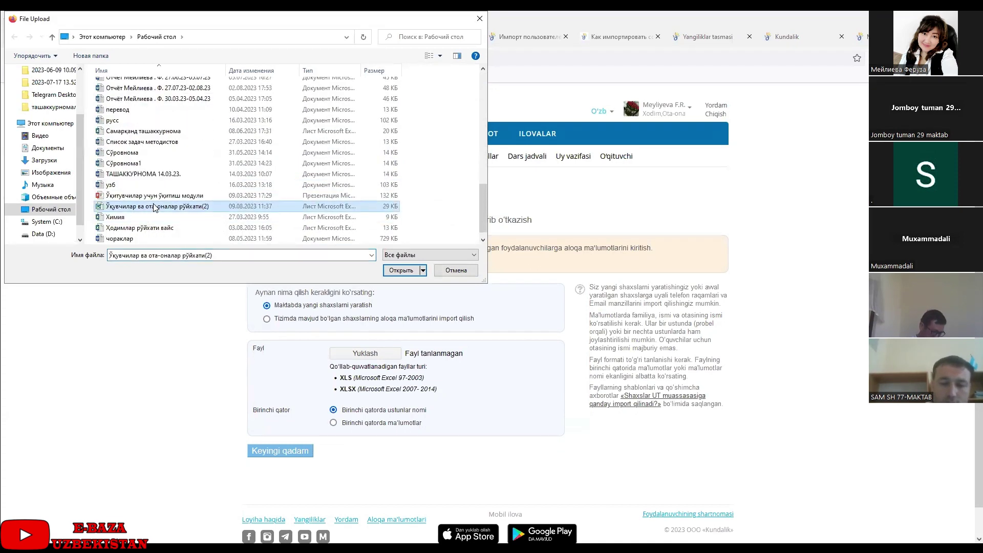
pyautogui.click(401, 270)
pyautogui.click(280, 451)
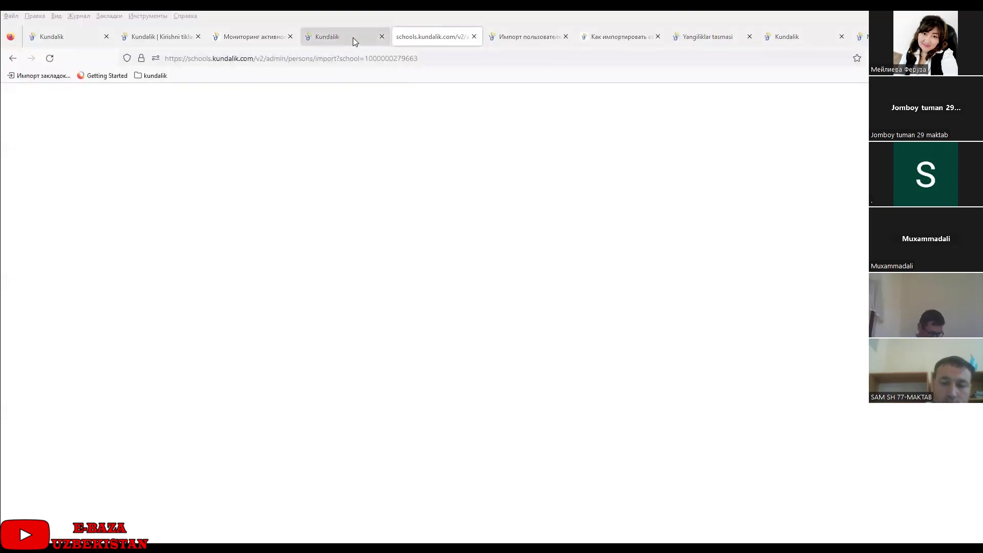
# Step: After the import stalls, restart the people import and pick 'Ўқувчилар ва ота-оналар рўйхати(2)' again
pyautogui.click(596, 342)
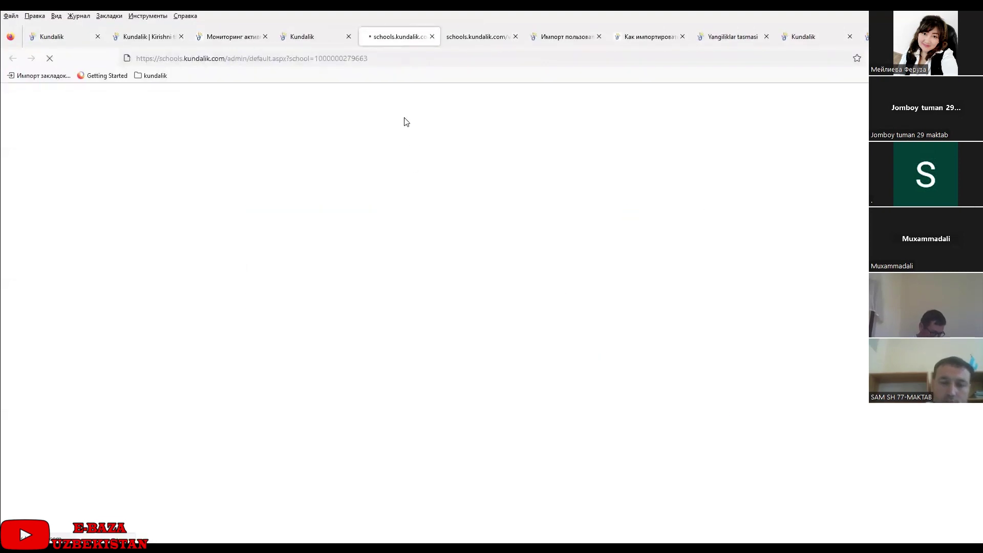
pyautogui.click(465, 42)
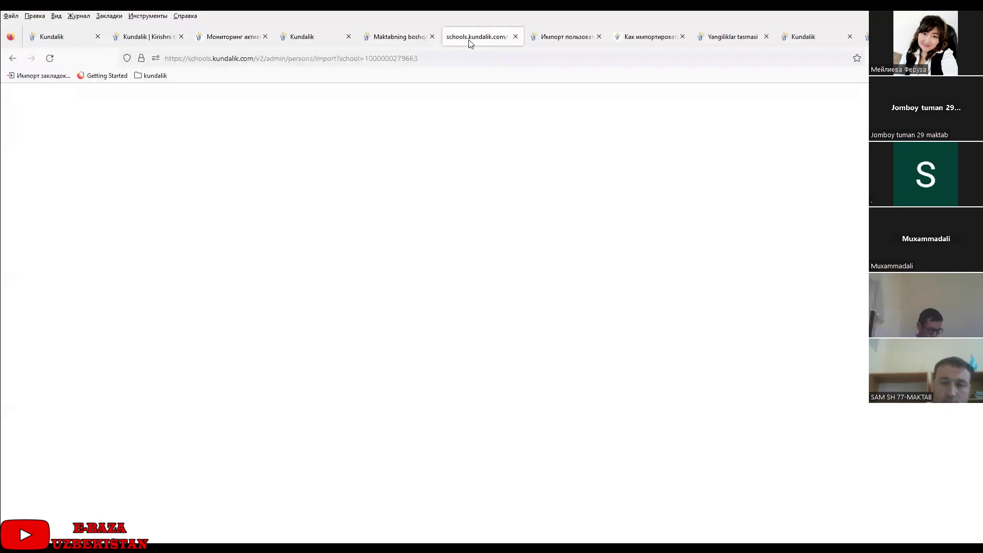
pyautogui.click(404, 37)
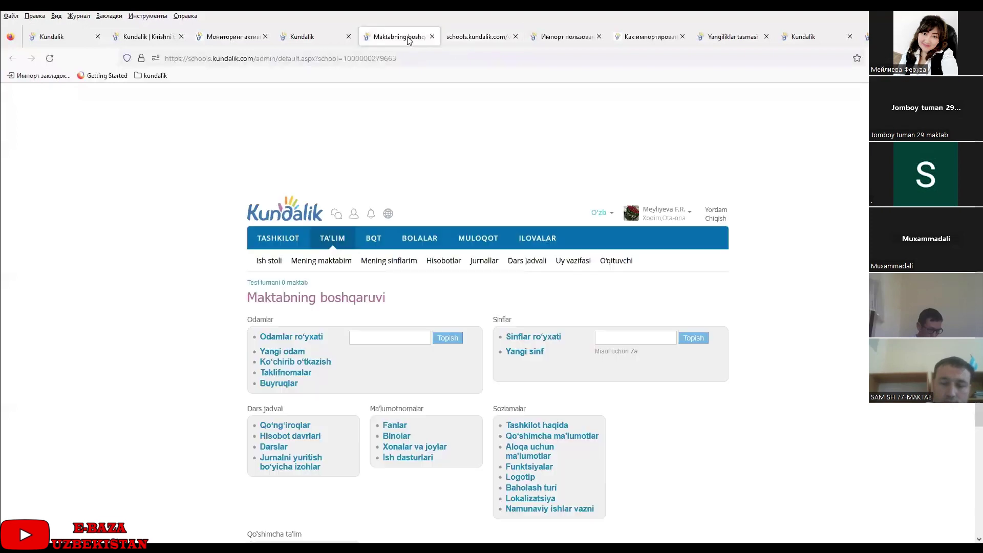
pyautogui.click(289, 365)
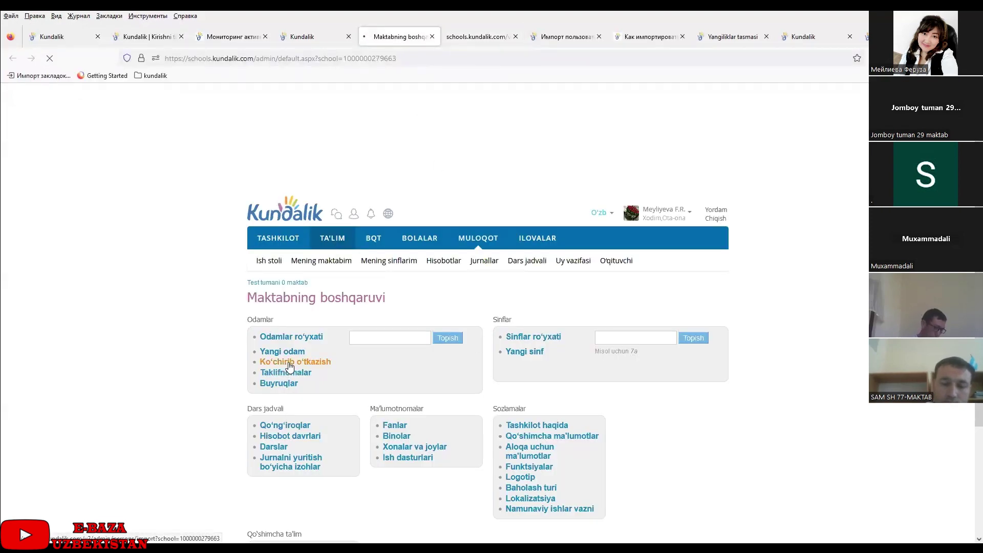
pyautogui.scroll(-3, 261, 303)
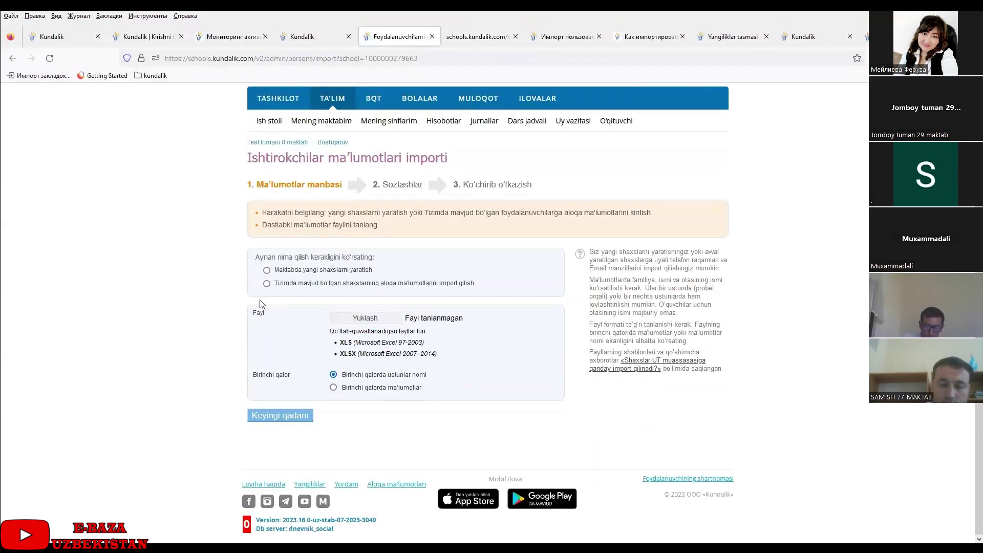
pyautogui.click(364, 318)
pyautogui.scroll(-10, 186, 204)
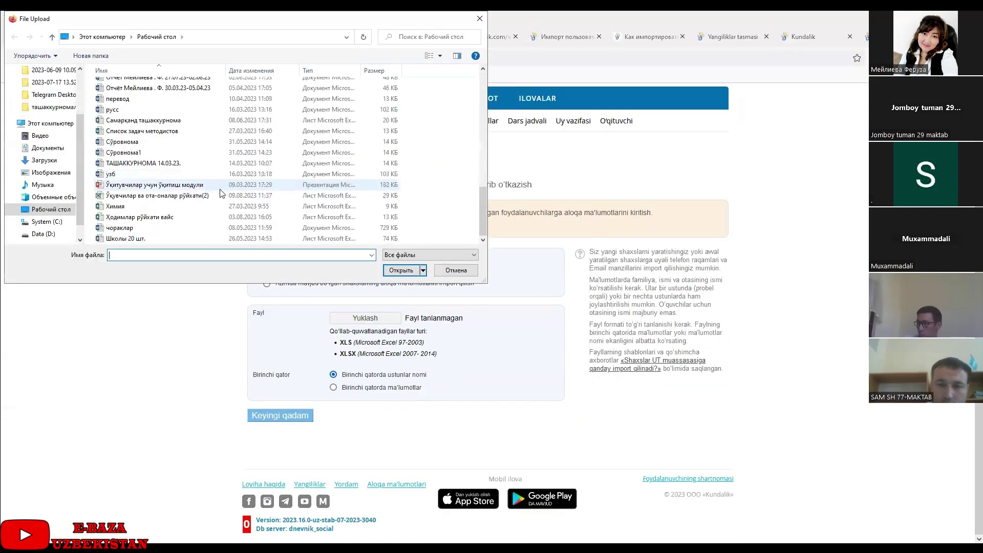
pyautogui.click(169, 195)
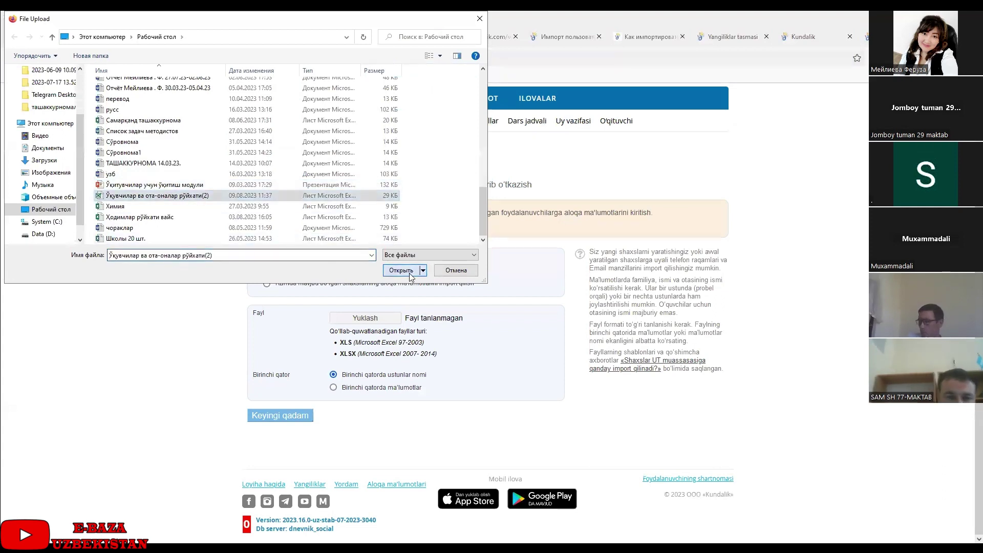
pyautogui.click(401, 269)
# Step: Import both students and parents into class 1-a for the 2023/2024 school year
pyautogui.click(299, 417)
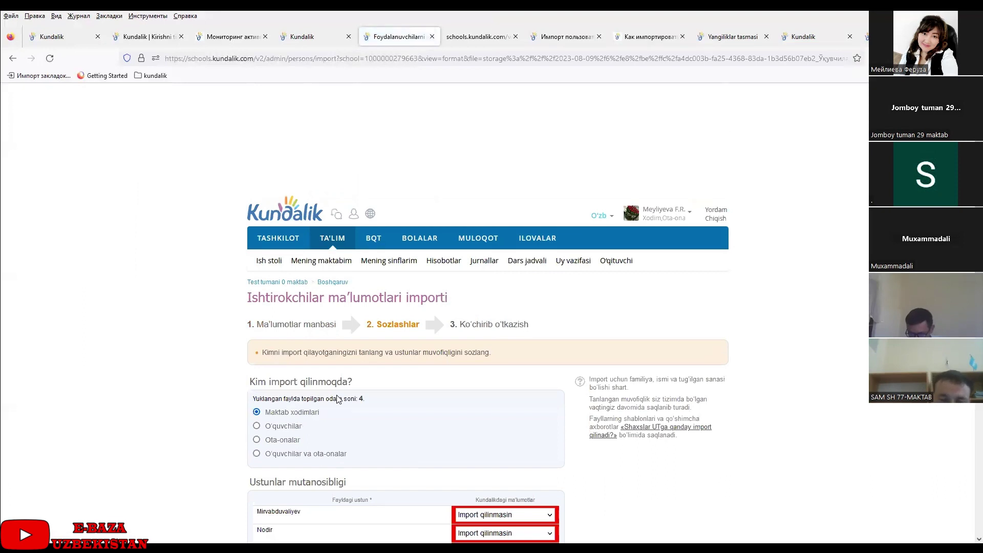
pyautogui.scroll(-2, 302, 195)
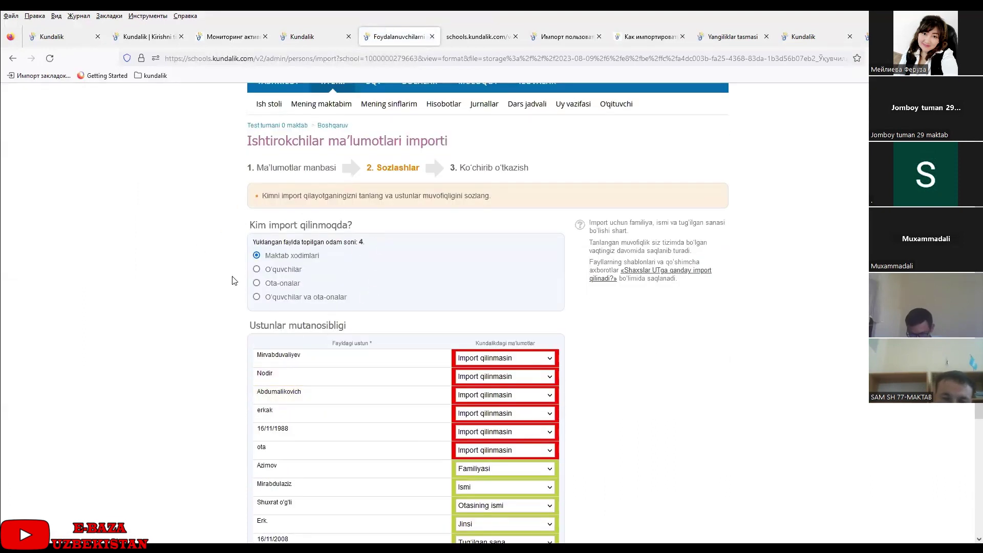
pyautogui.click(256, 296)
pyautogui.click(318, 313)
pyautogui.click(300, 338)
pyautogui.click(300, 334)
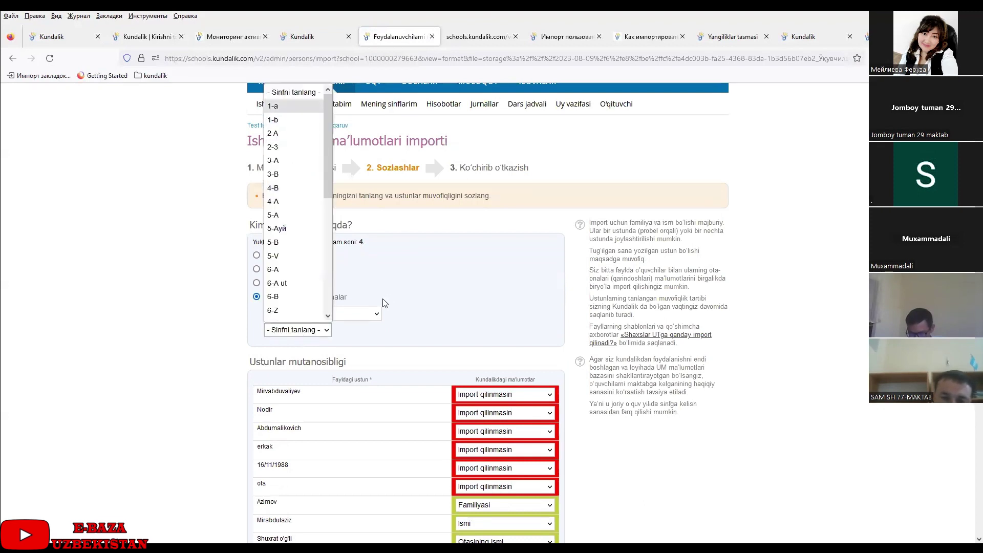
pyautogui.press('Return')
pyautogui.scroll(-3, 398, 504)
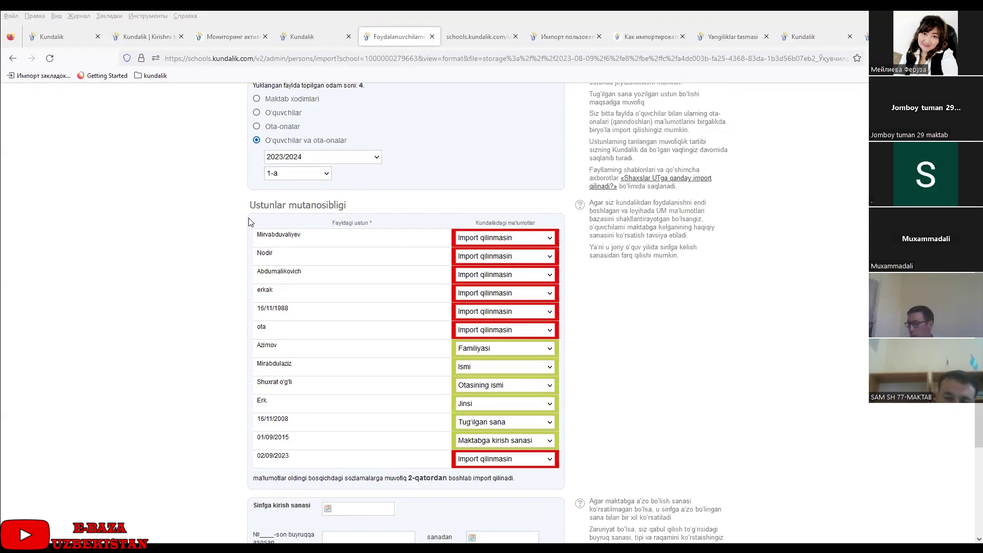
# Step: Map the columns to the relative's surname, first name, patronymic, gender and birth date
pyautogui.click(502, 242)
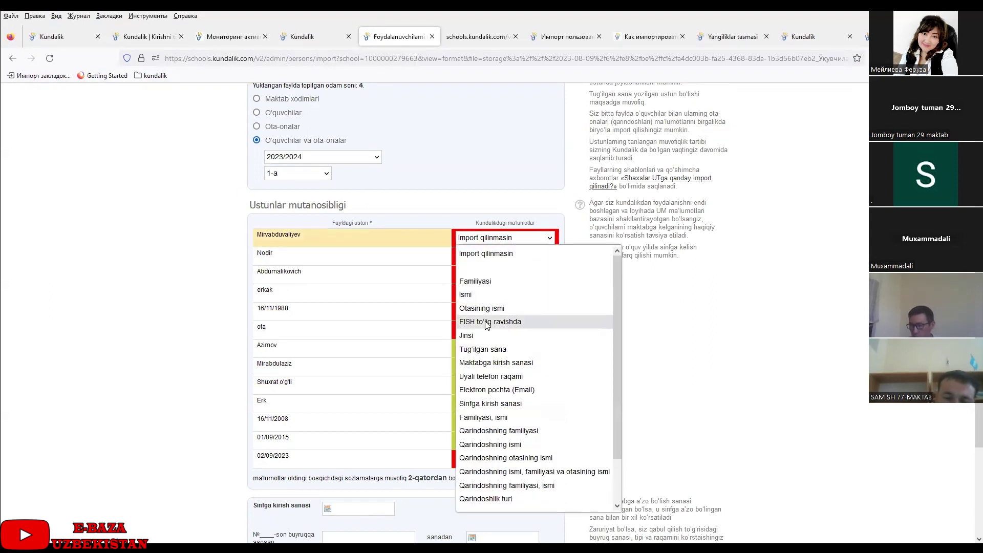
pyautogui.scroll(-2, 504, 338)
pyautogui.click(506, 379)
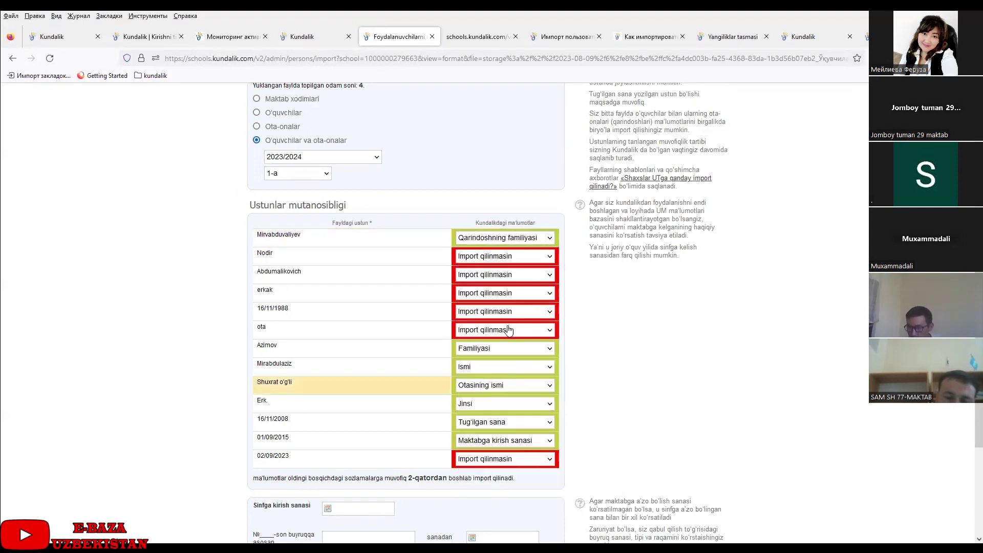
pyautogui.click(517, 261)
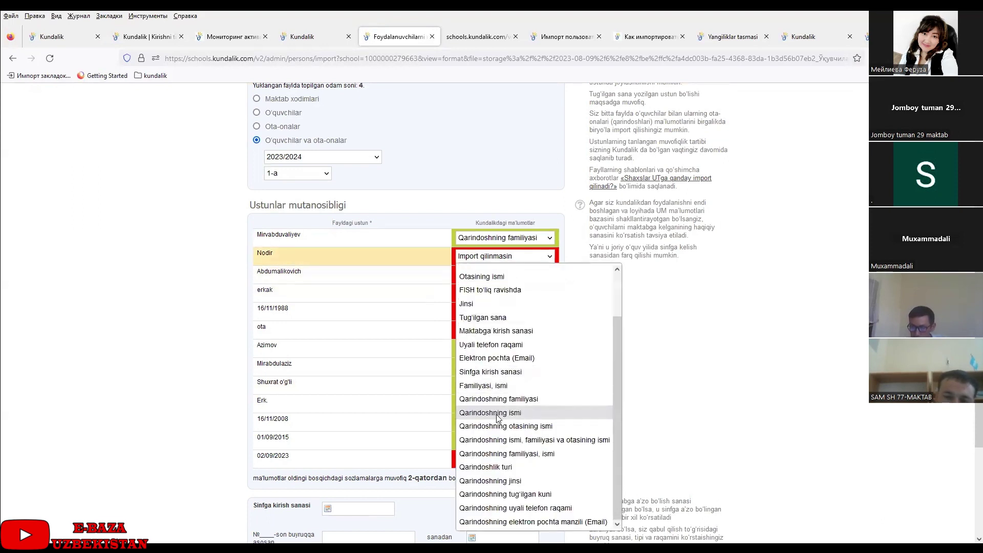
pyautogui.click(496, 413)
pyautogui.click(523, 277)
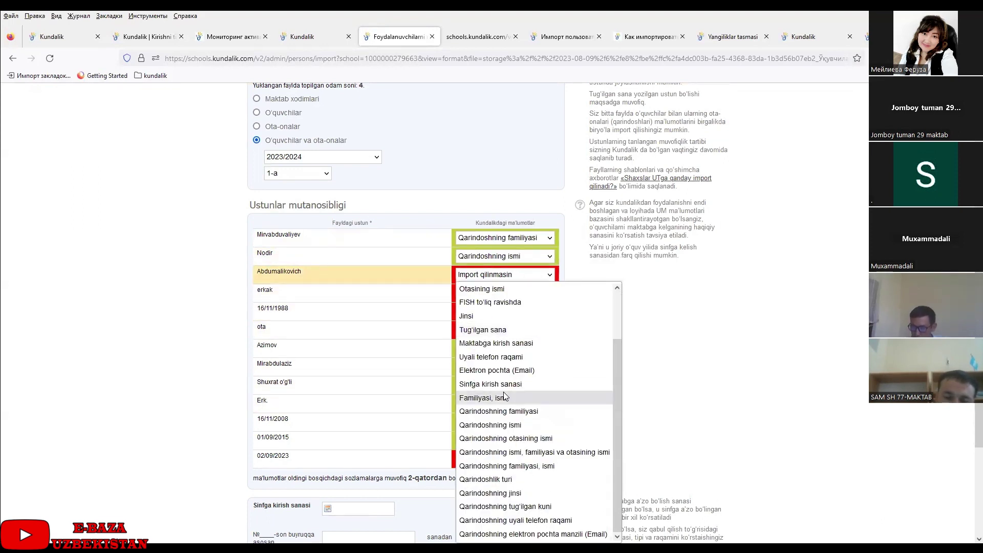
pyautogui.click(514, 439)
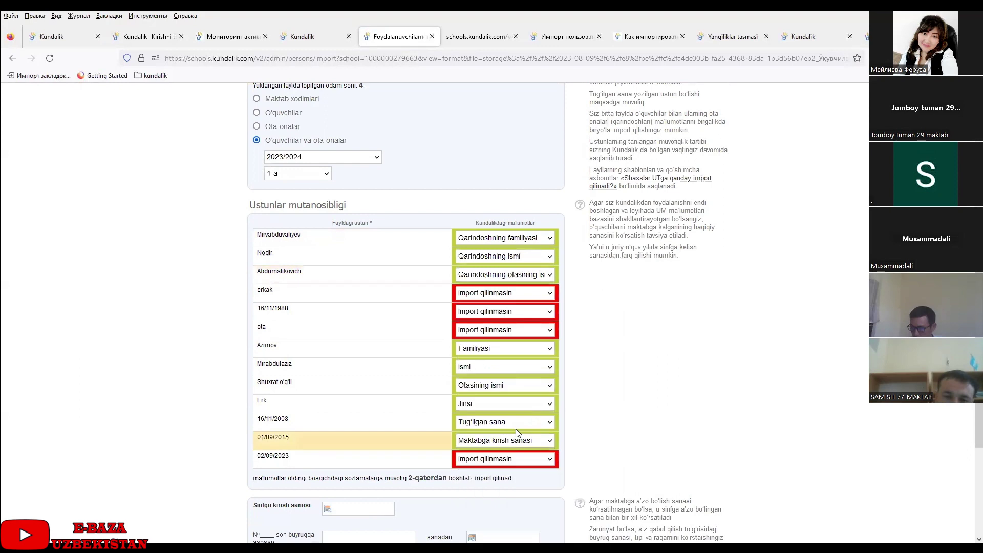
pyautogui.click(522, 294)
pyautogui.click(491, 493)
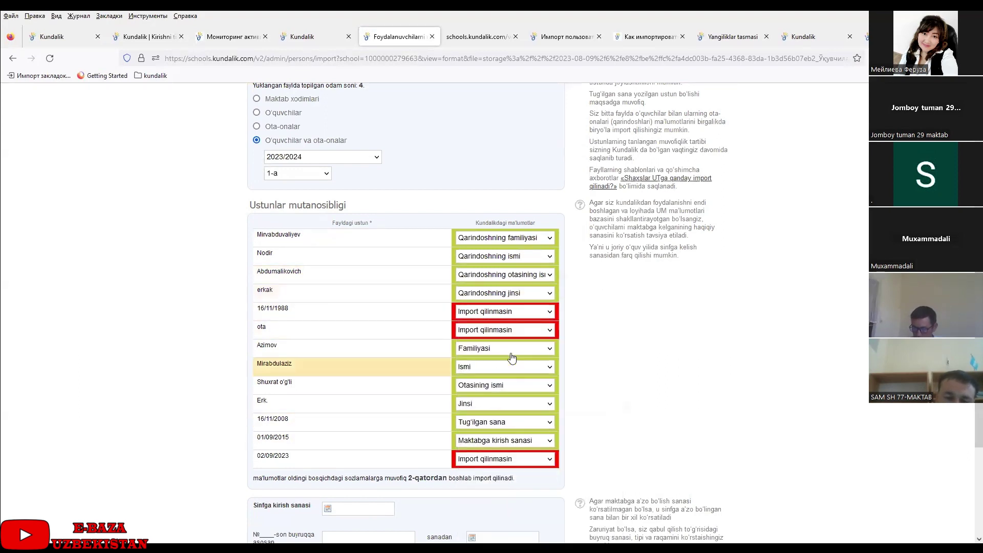
pyautogui.click(522, 319)
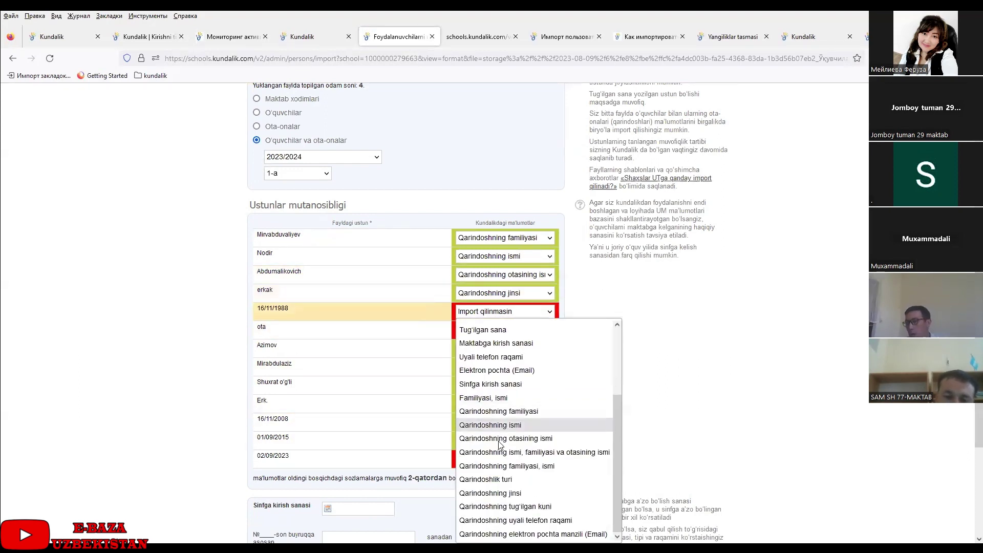
pyautogui.click(499, 509)
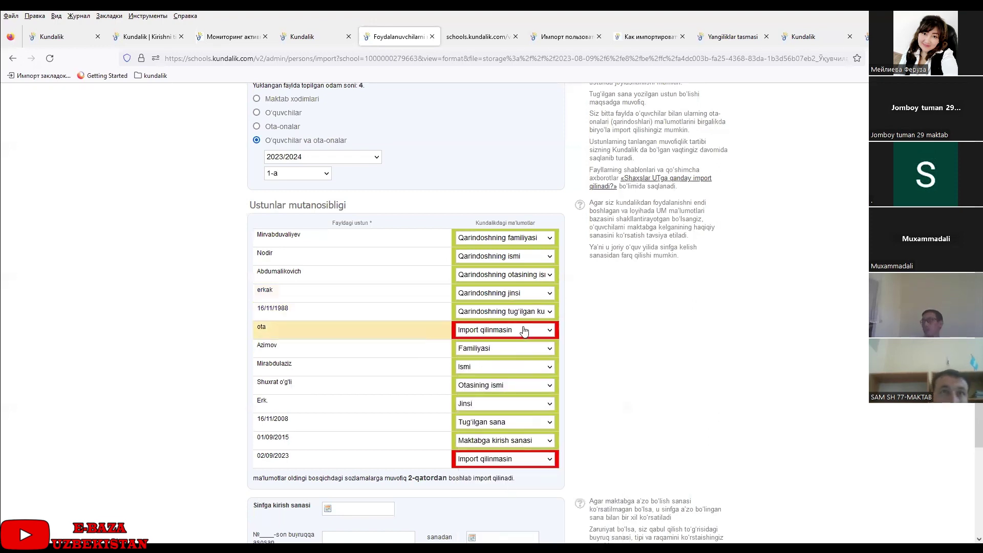
# Step: Map 'ota' to Qarindoshlik turi and 02/09/2023 to Sinfga kirish sanasi, then continue
pyautogui.click(496, 330)
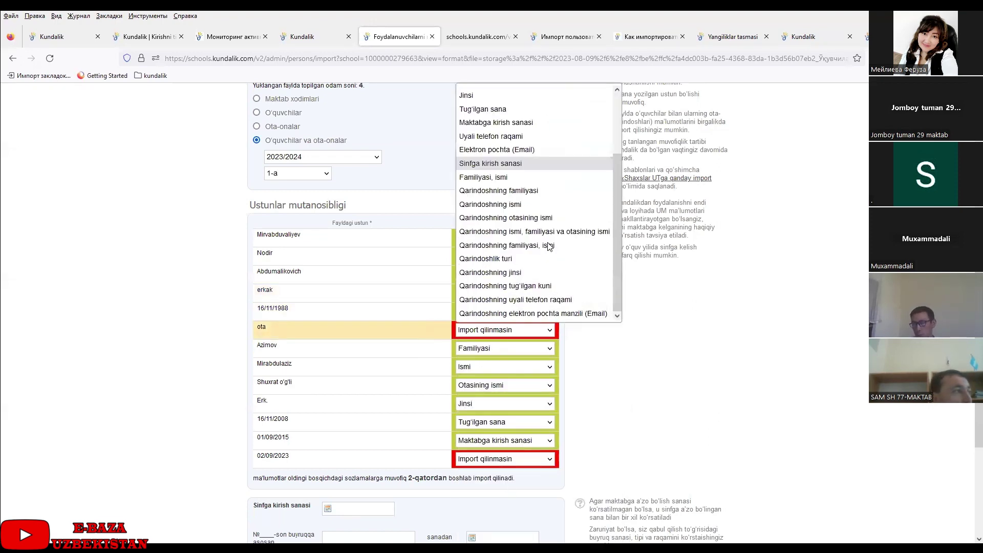
pyautogui.click(530, 258)
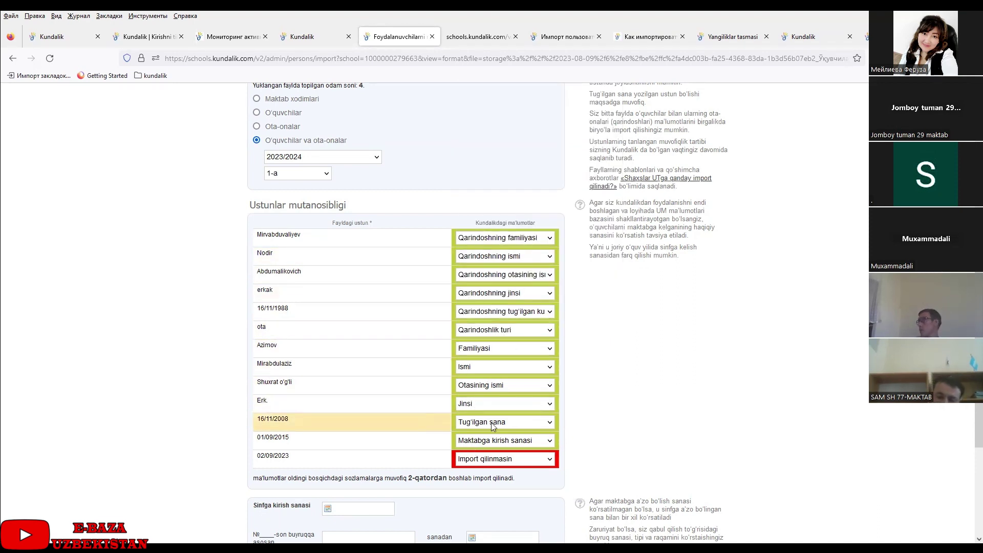
pyautogui.click(492, 459)
pyautogui.click(491, 335)
pyautogui.scroll(-3, 378, 400)
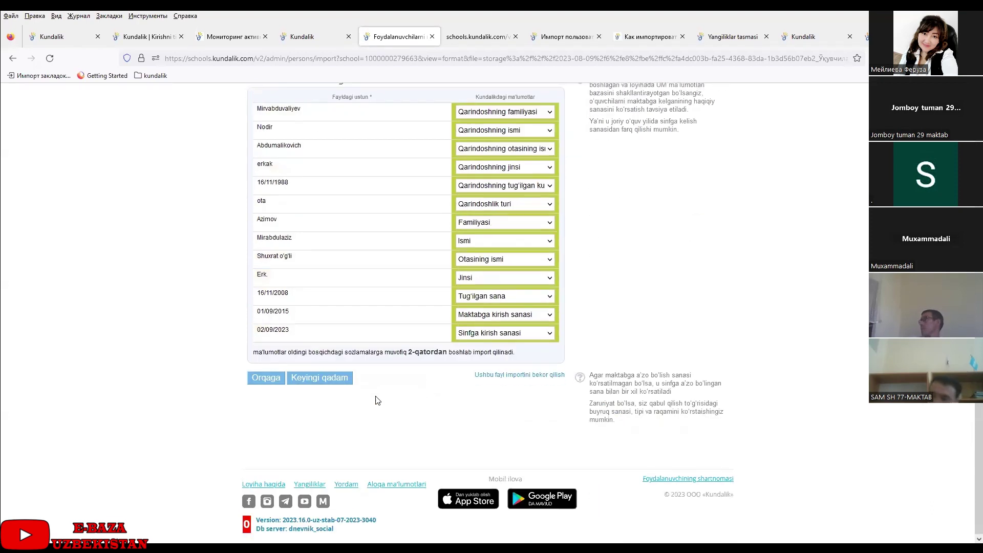
pyautogui.click(328, 381)
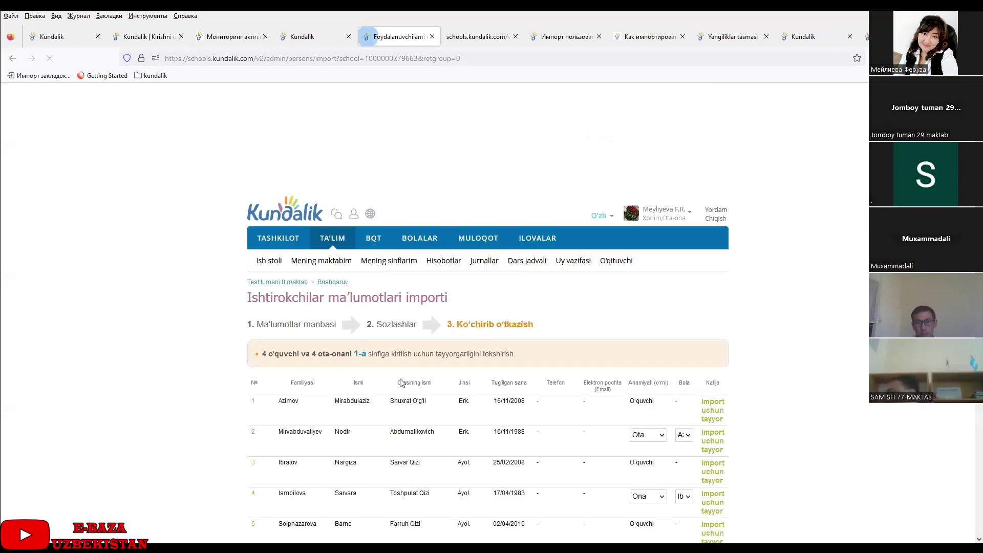
# Step: Set row 2's Bola link to Import qilinmasin, then go to class 1-a's page
pyautogui.scroll(-3, 714, 323)
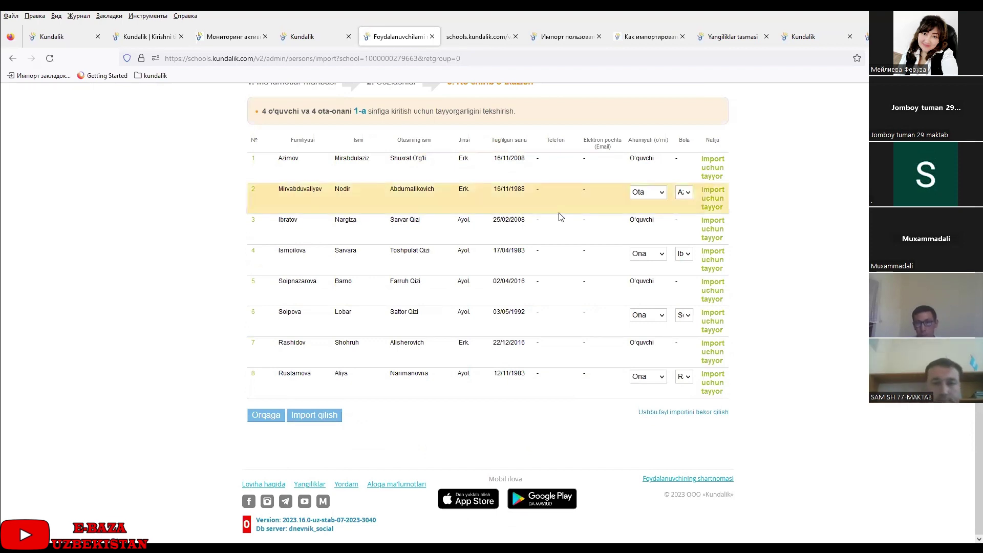
pyautogui.scroll(1, 561, 214)
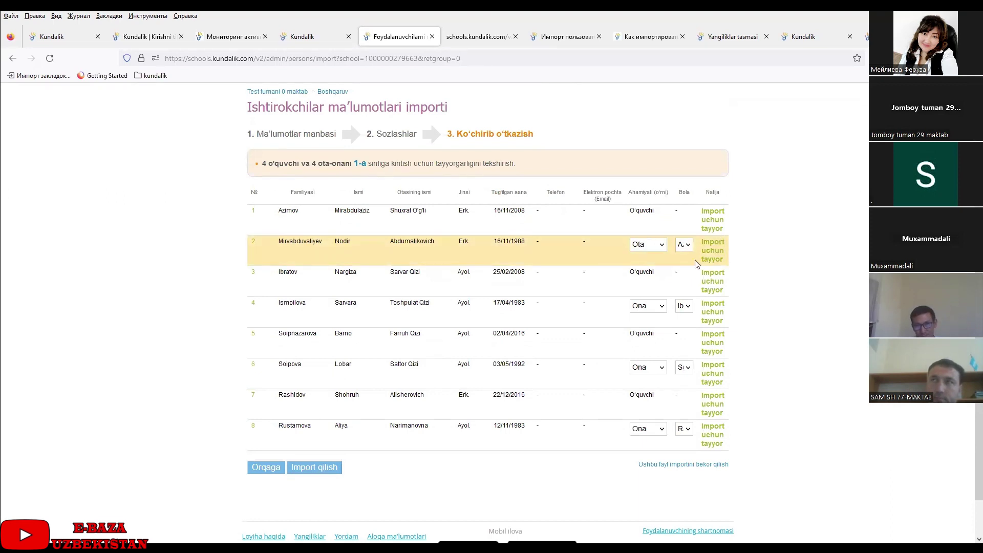
pyautogui.click(686, 244)
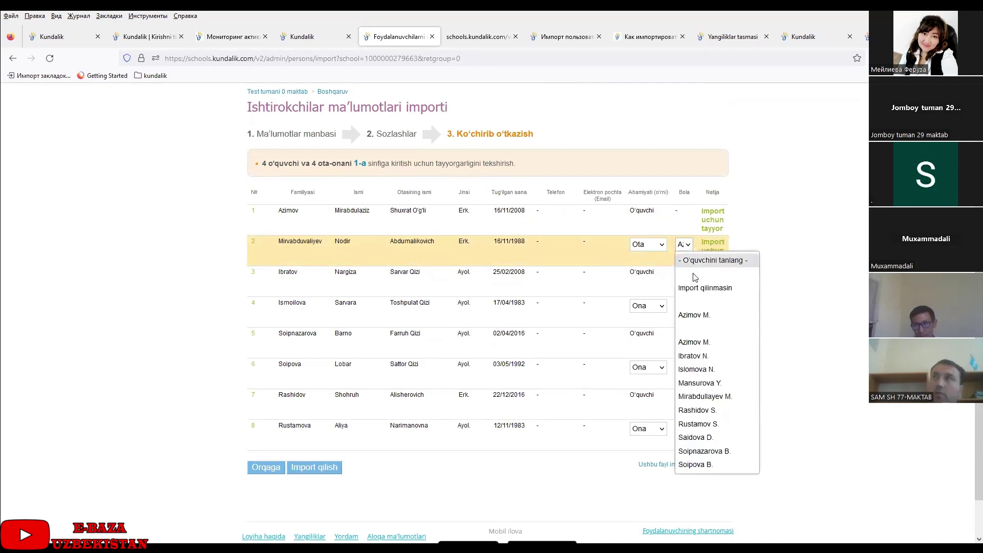
pyautogui.click(703, 289)
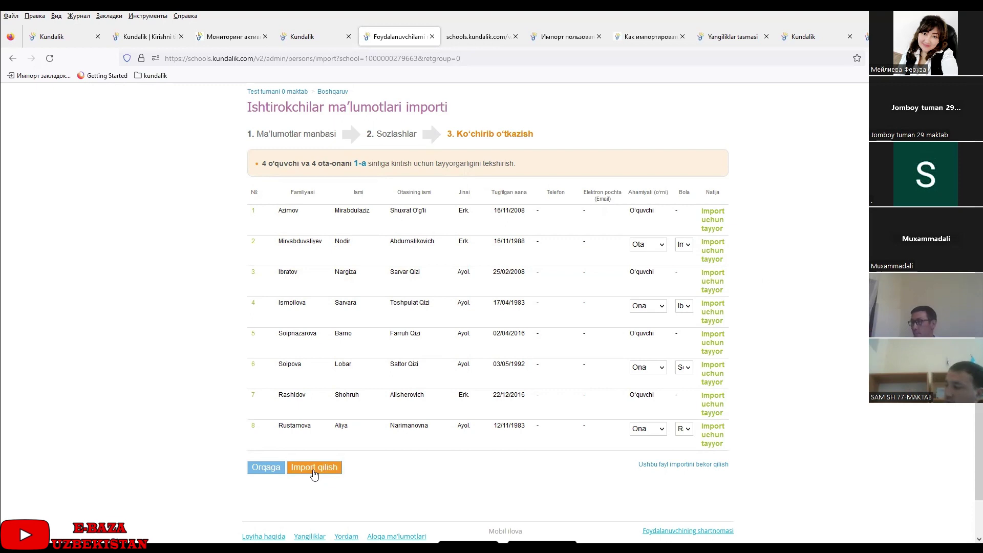
pyautogui.click(360, 164)
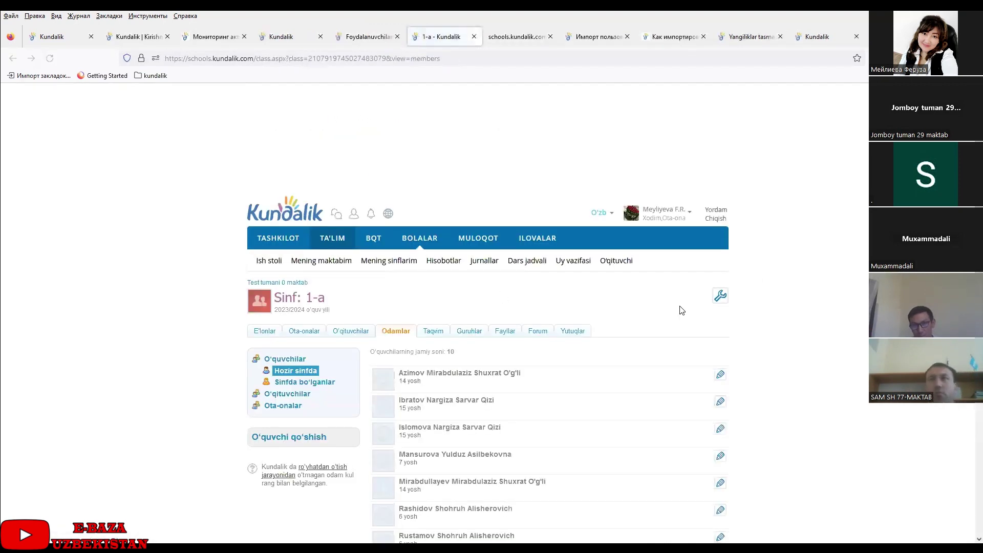
# Step: Open a newly imported 1-a student's Qarindoshlar tab and start adding a relative
pyautogui.click(720, 298)
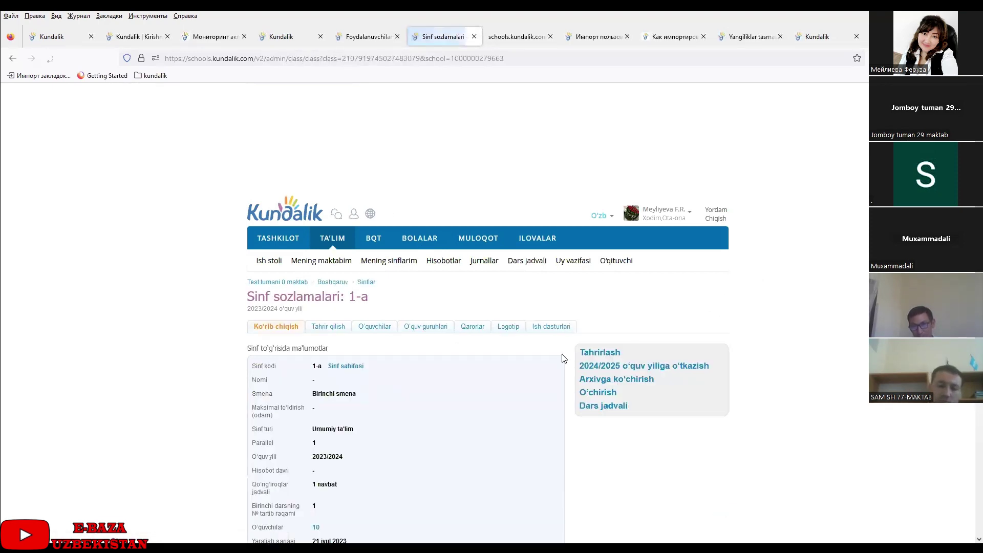
pyautogui.click(374, 328)
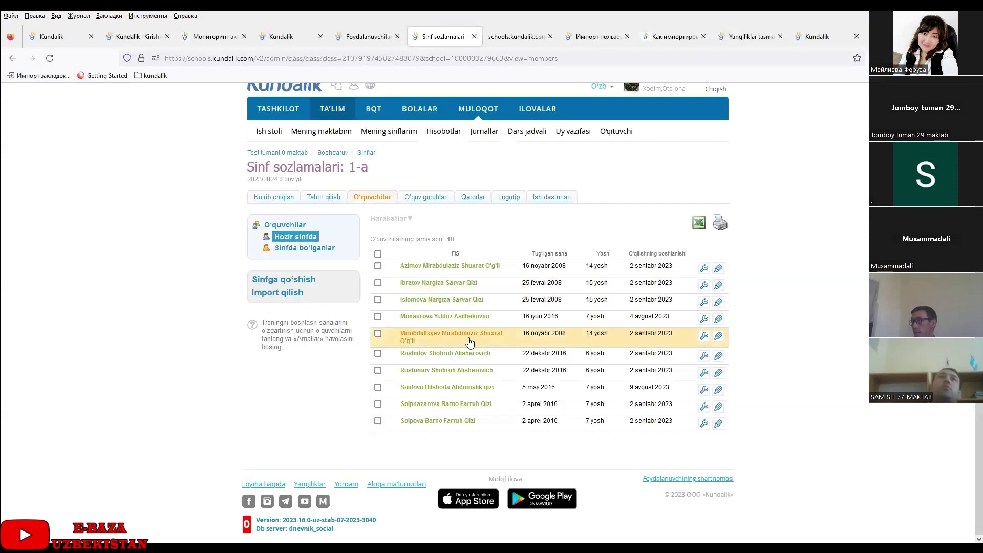
pyautogui.click(459, 338)
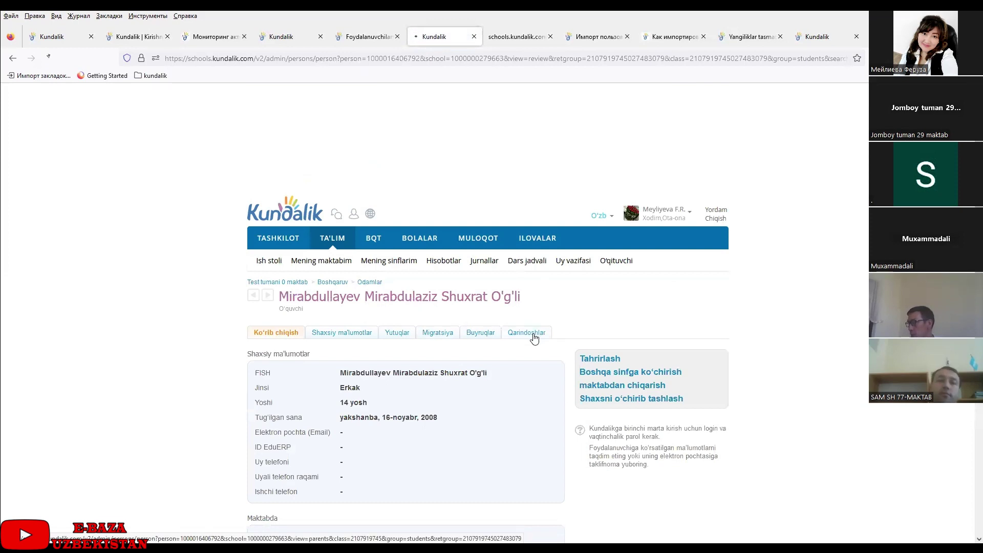
pyautogui.click(527, 333)
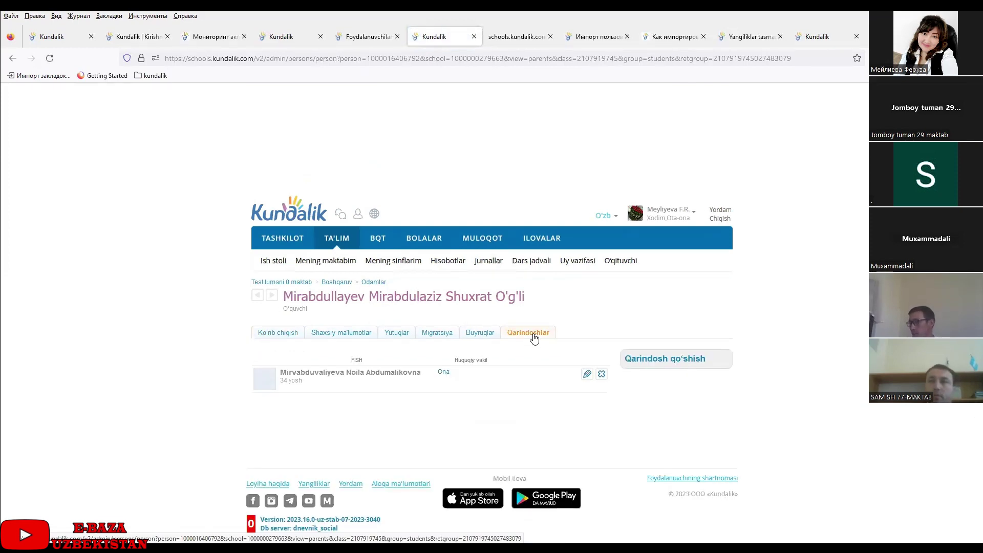
pyautogui.click(655, 366)
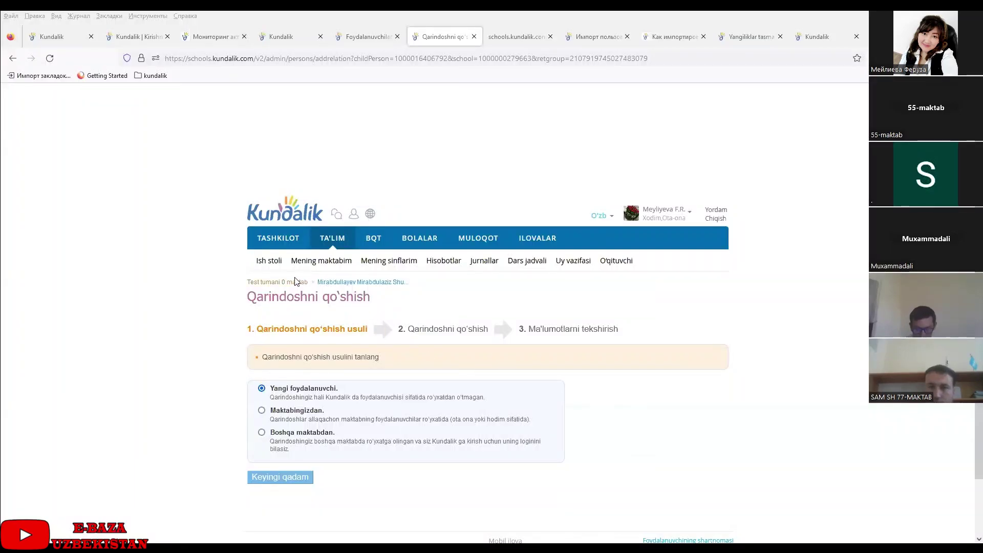
# Step: Open the school's classes list and switch it to the previous 2022/2023 school year
pyautogui.click(296, 282)
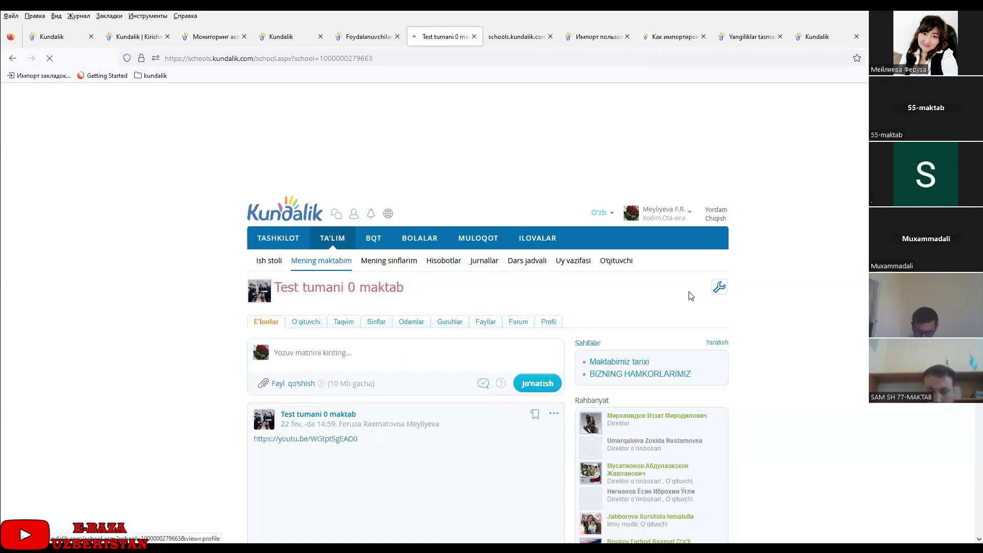
pyautogui.click(720, 287)
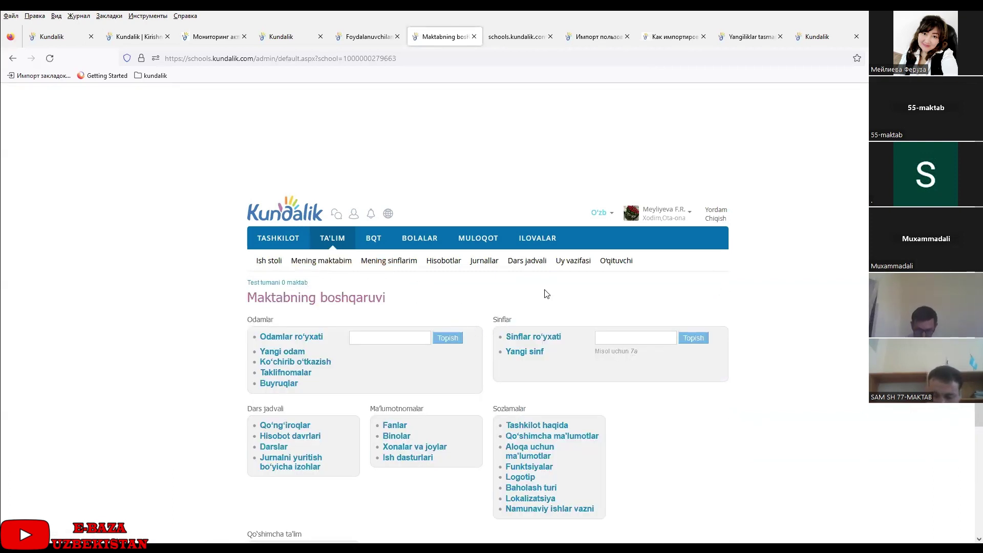
pyautogui.click(543, 343)
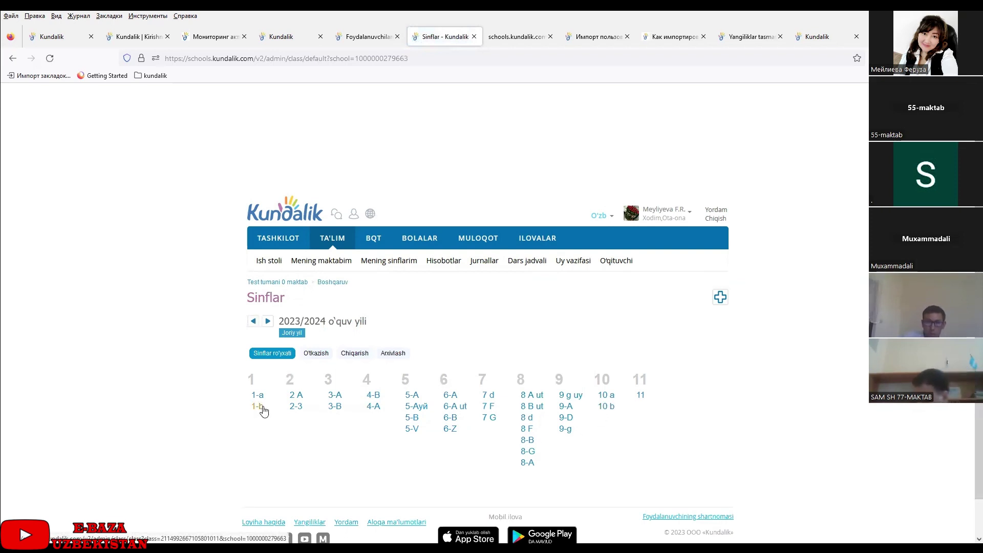
pyautogui.click(252, 322)
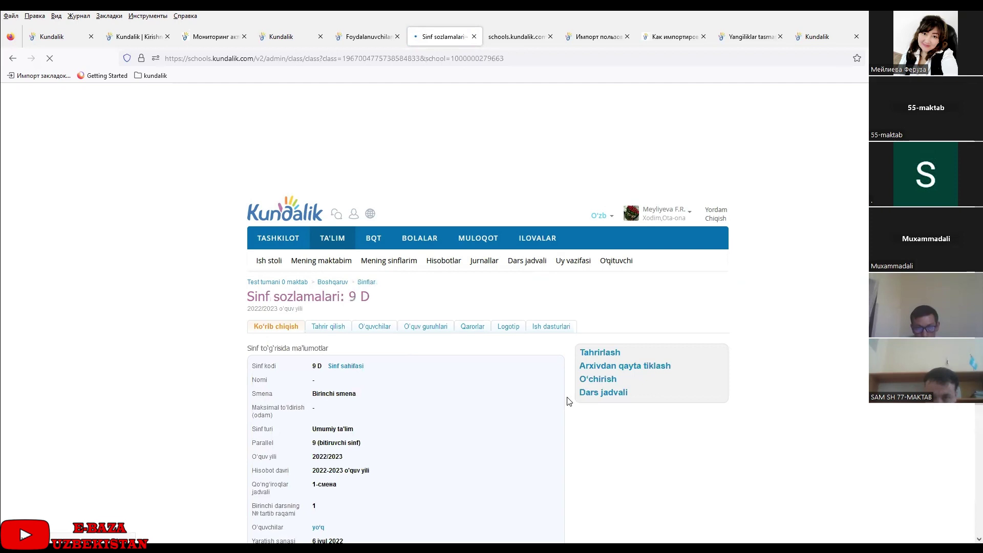
# Step: Show class 9 D's former students under Sinfda bo'lganlar and scroll the archive table
pyautogui.click(377, 329)
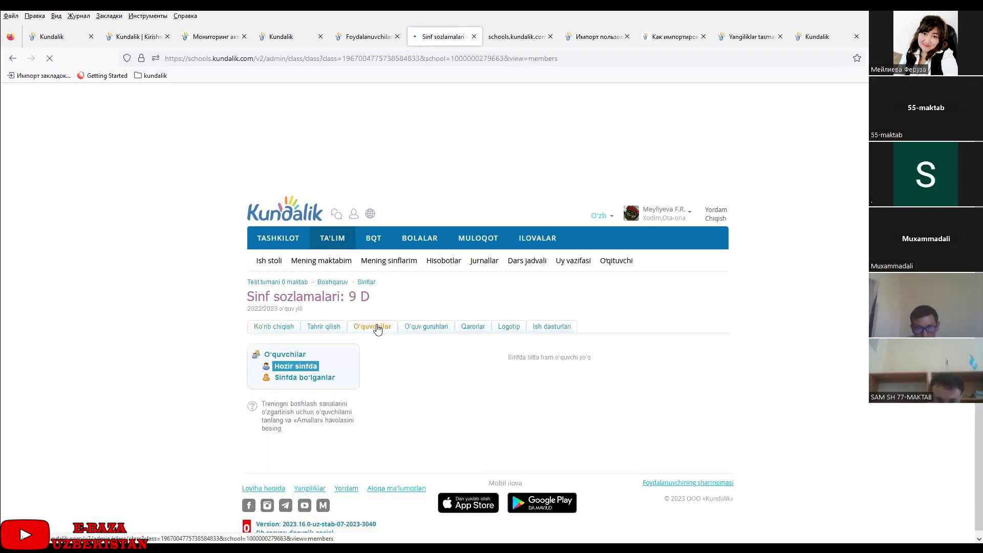
pyautogui.click(294, 373)
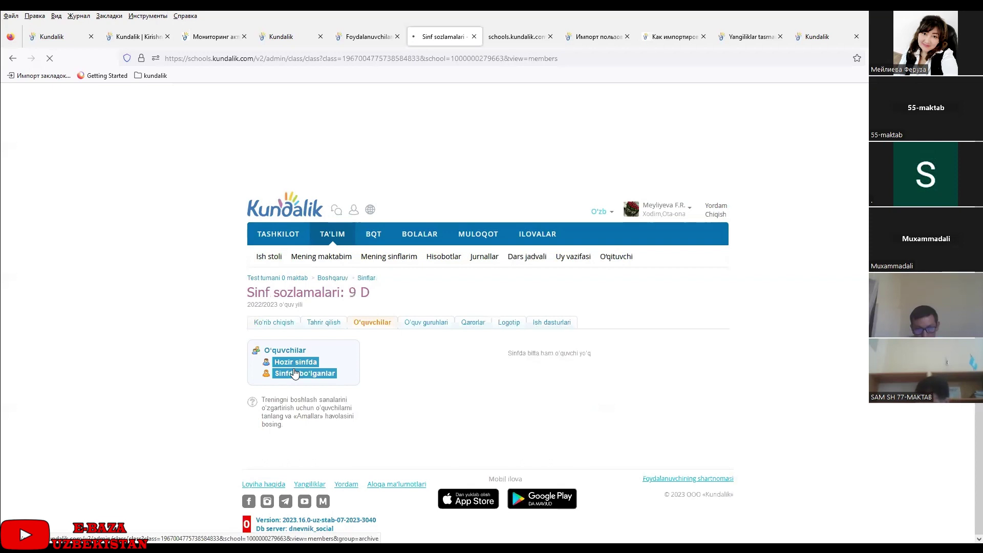
pyautogui.scroll(-4, 419, 402)
pyautogui.scroll(-2, 437, 404)
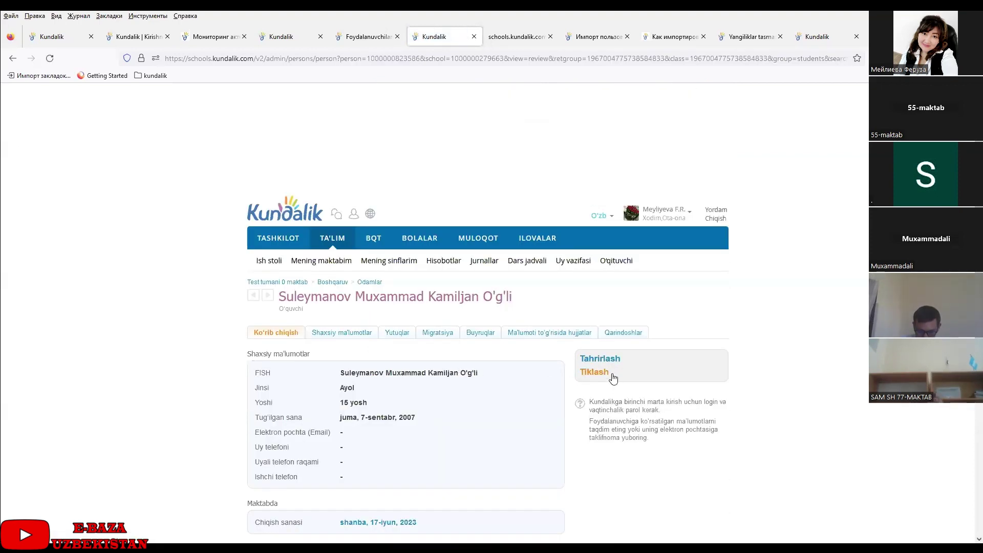
# Step: Start restoring the student into class 10 a for 2023/2024, marked Haqiqiy
pyautogui.click(602, 375)
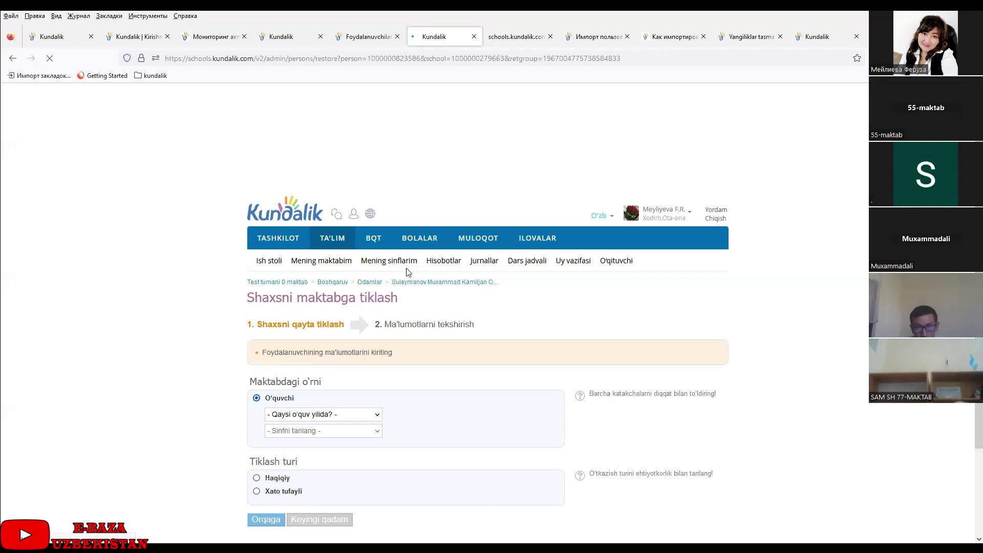
pyautogui.click(328, 310)
pyautogui.click(330, 339)
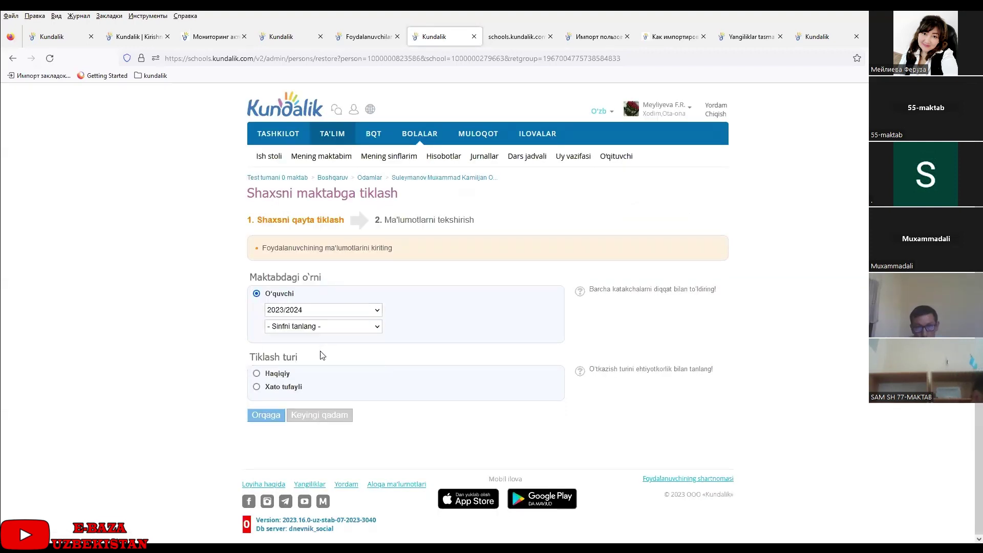
pyautogui.click(301, 328)
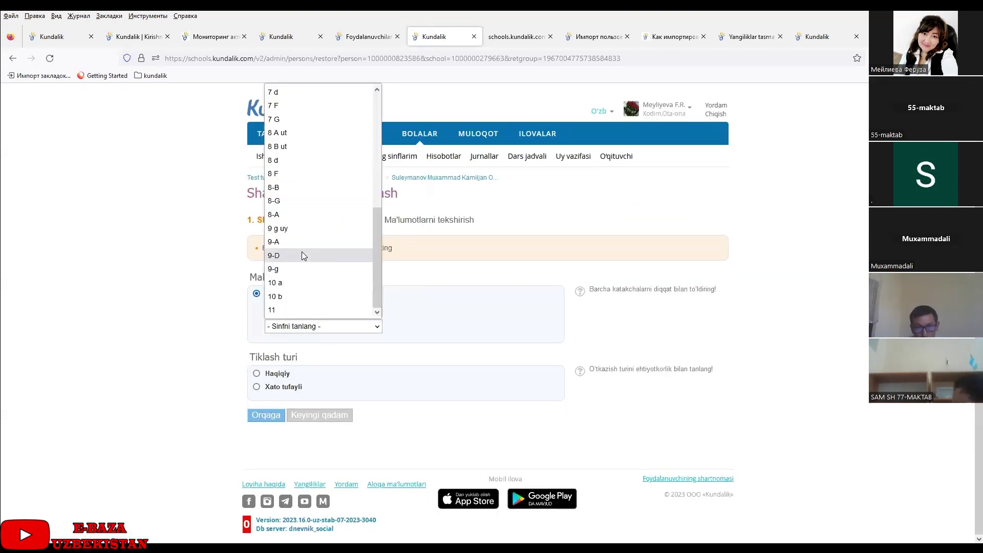
pyautogui.click(288, 283)
pyautogui.click(257, 373)
# Step: Set the membership date to 08/08/2023 and confirm the restoration with Tiklash!
pyautogui.click(334, 391)
pyautogui.click(268, 446)
pyautogui.click(335, 446)
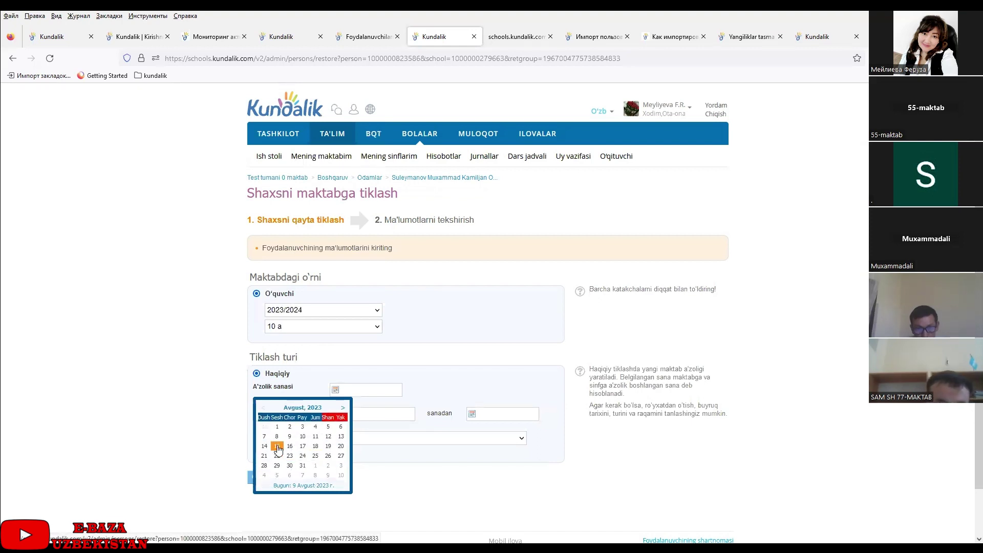
pyautogui.click(278, 441)
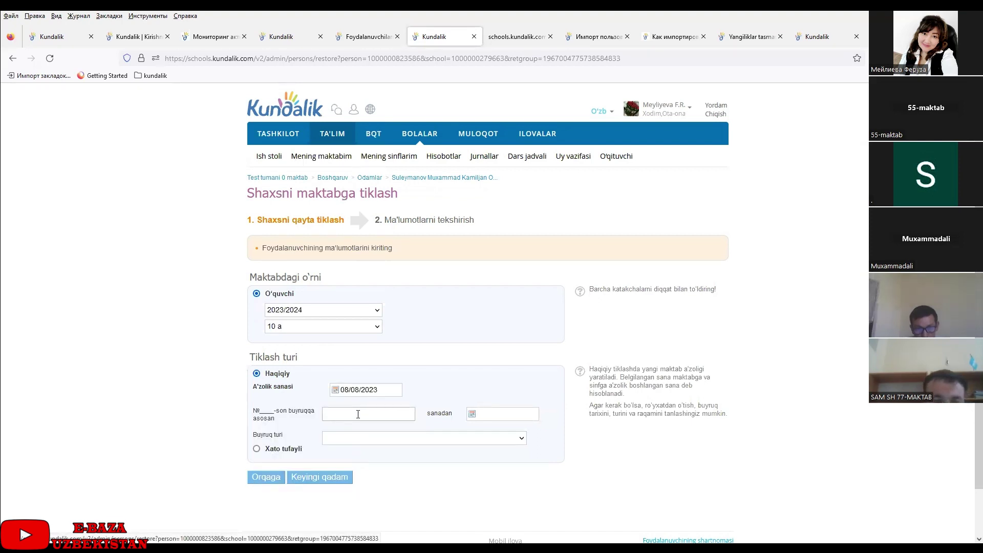
pyautogui.click(407, 439)
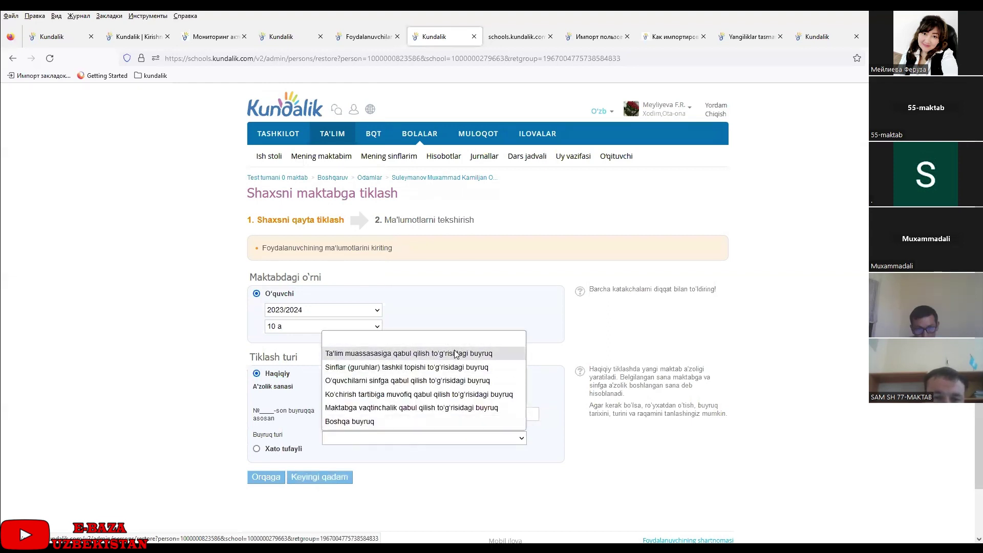
pyautogui.click(343, 480)
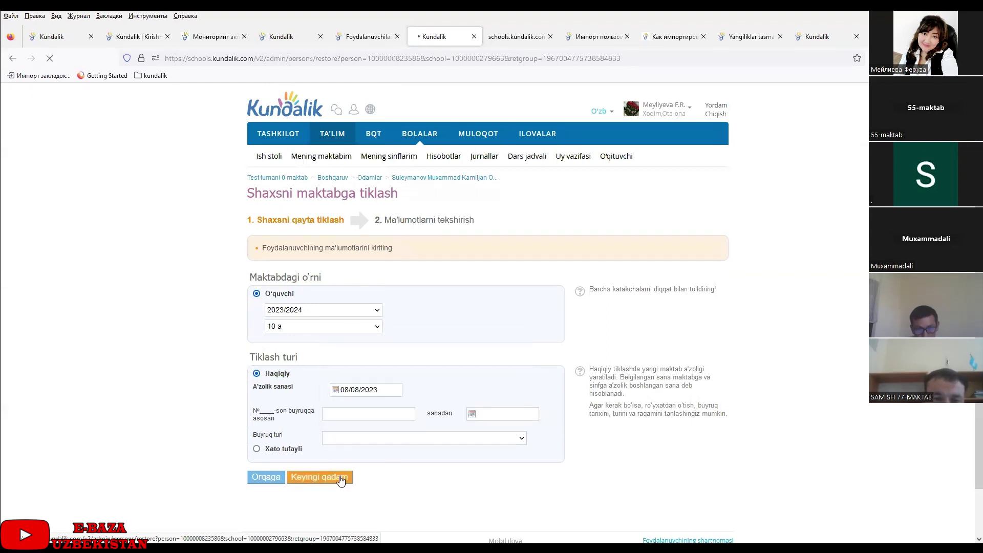
pyautogui.scroll(-2, 293, 432)
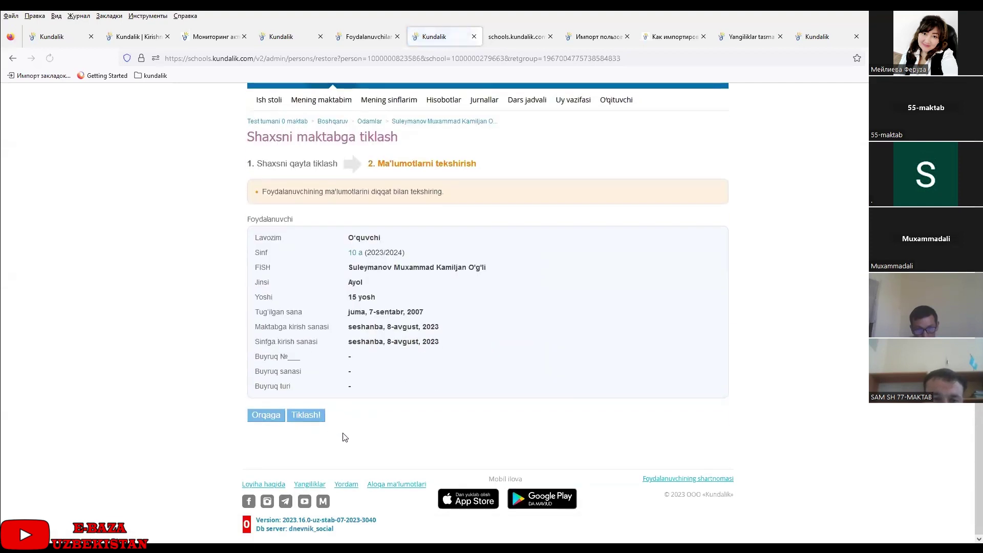
pyautogui.click(306, 415)
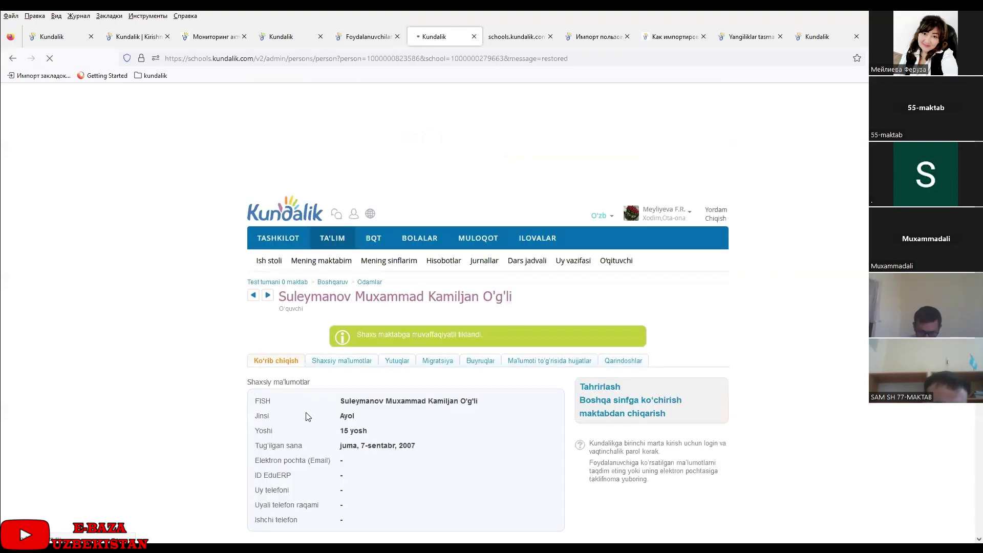